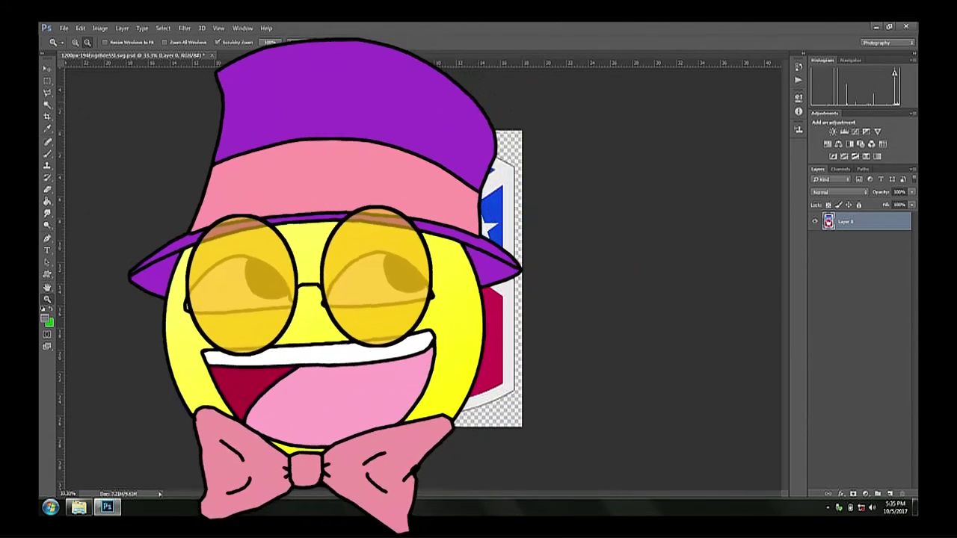
View the program's system information and close it.
left_click(267, 29)
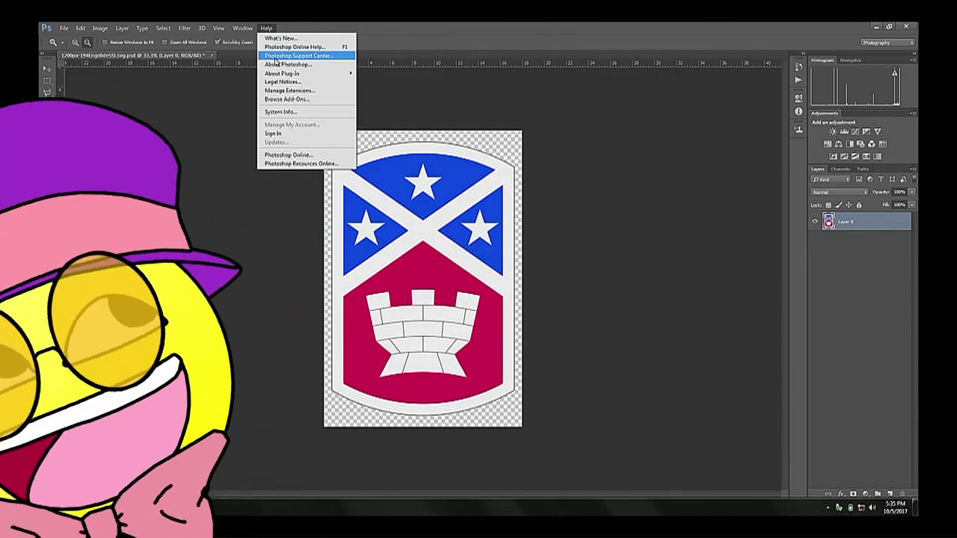
left_click(277, 112)
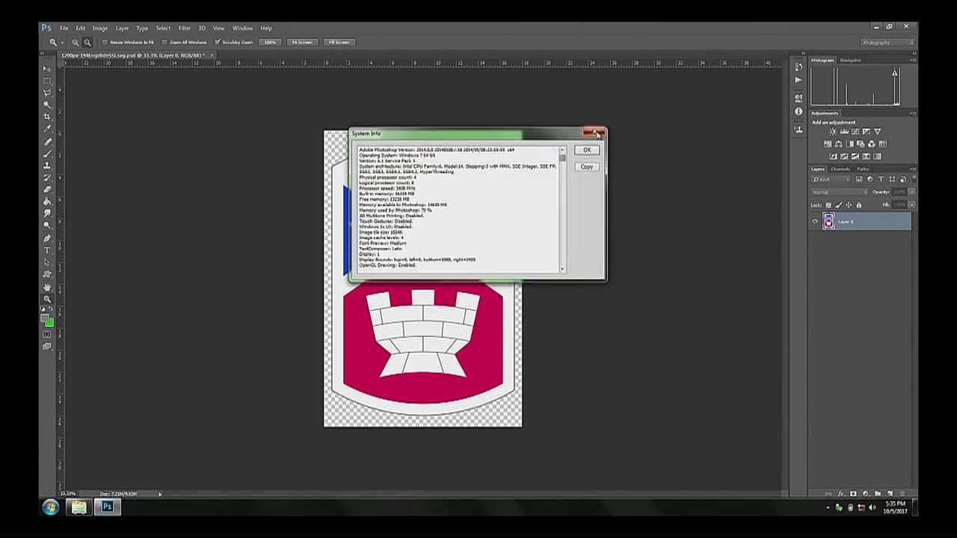
left_click(596, 133)
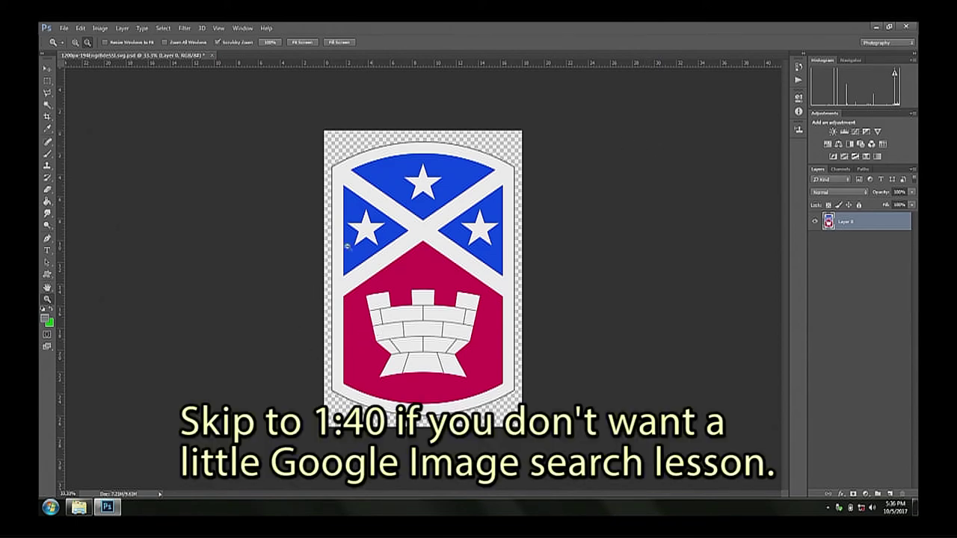
Switch to the Essentials (Default) workspace and display the adjustments instead of the styles.
left_click(74, 42)
left_click(432, 292)
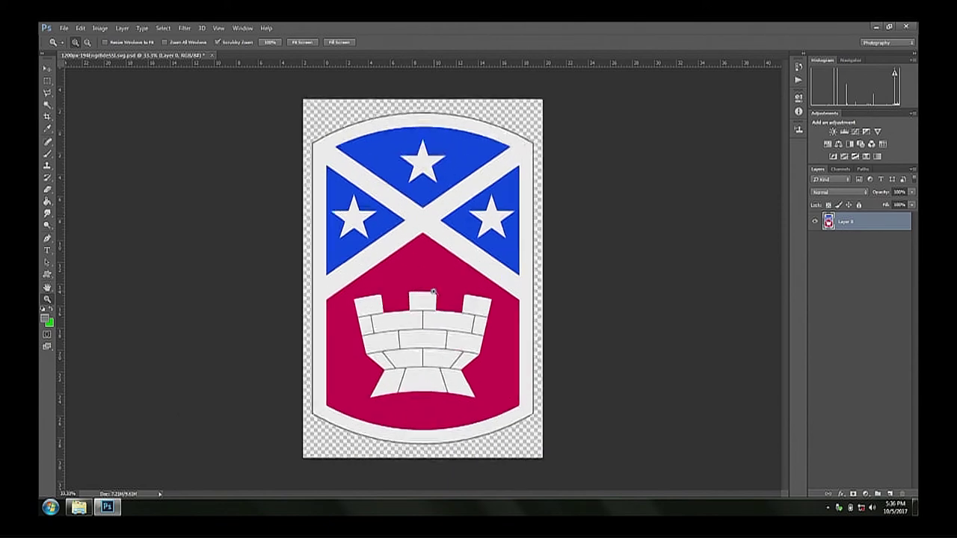
scroll(431, 290, "up", 1)
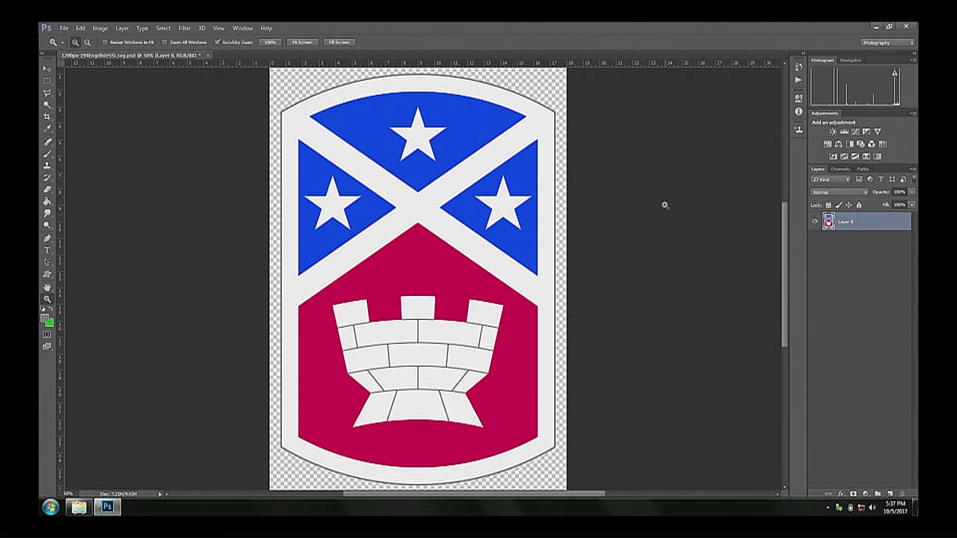
left_click(244, 29)
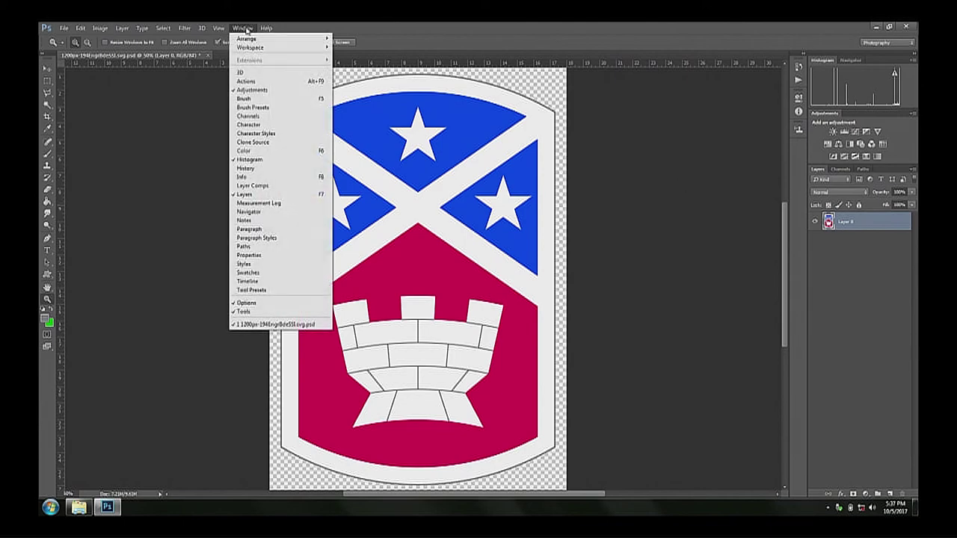
mouse_move(262, 48)
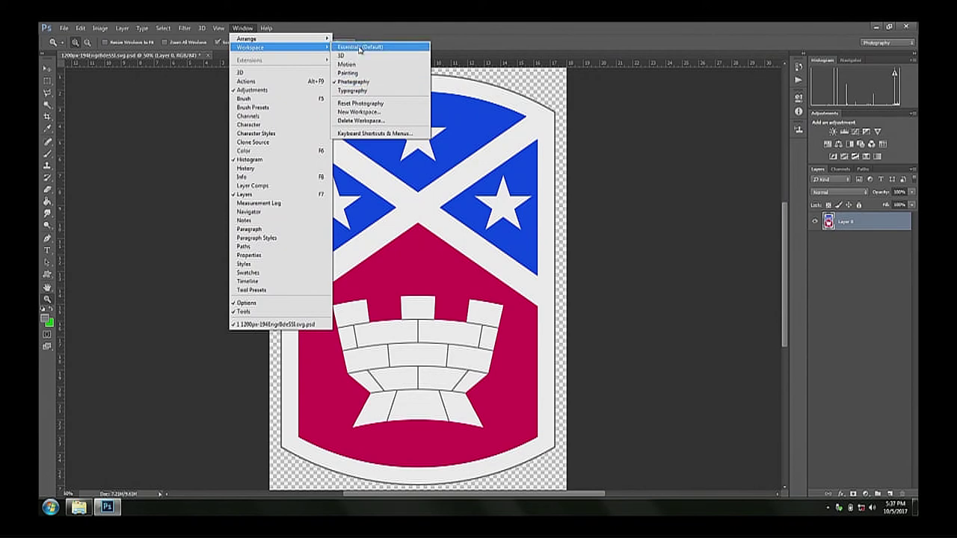
left_click(360, 47)
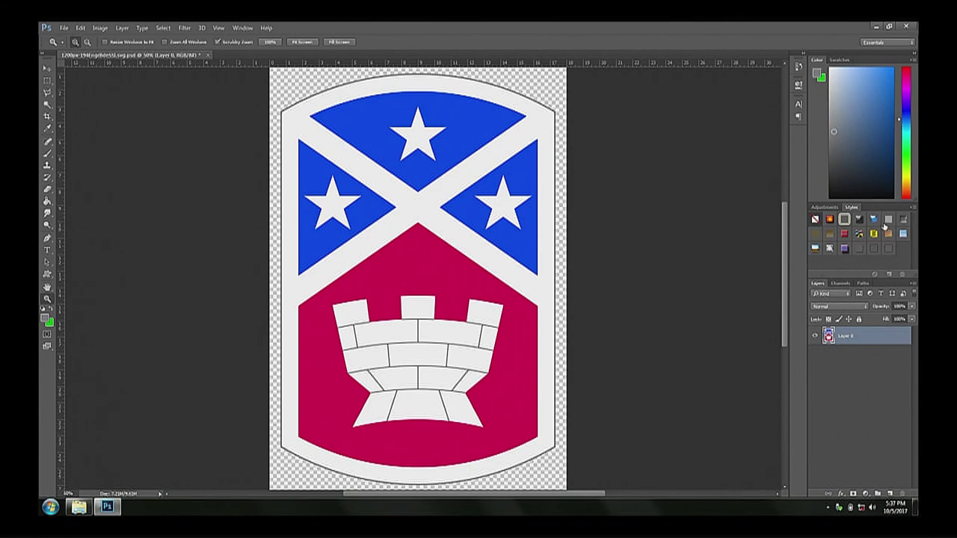
left_click(824, 207)
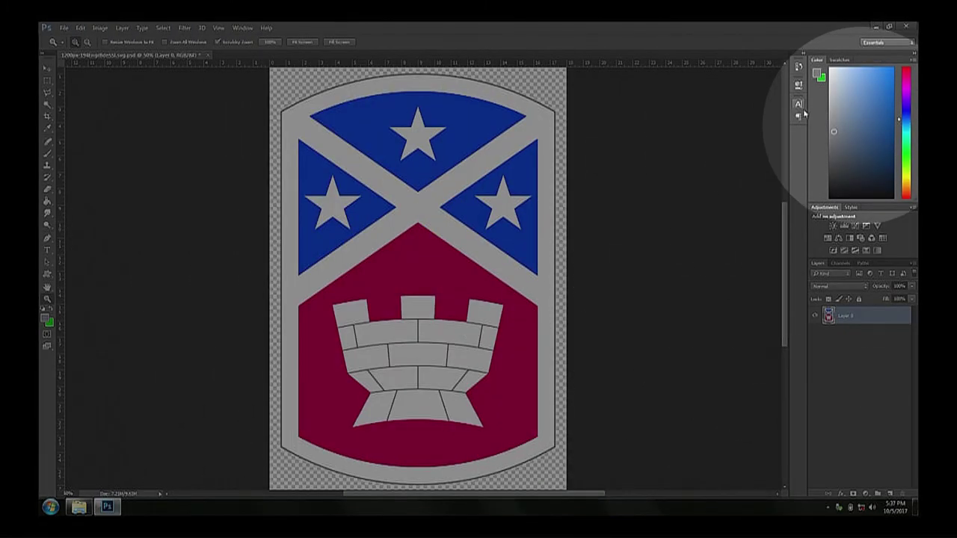
Widen the column holding the color and layer controls, look at the swatches and return to the color picker.
left_click_drag(809, 108, 774, 111)
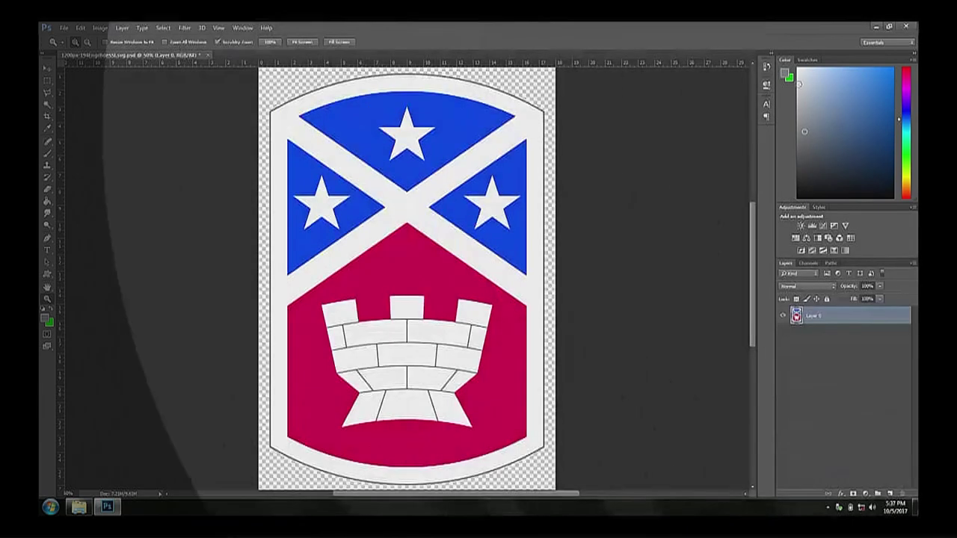
left_click(808, 60)
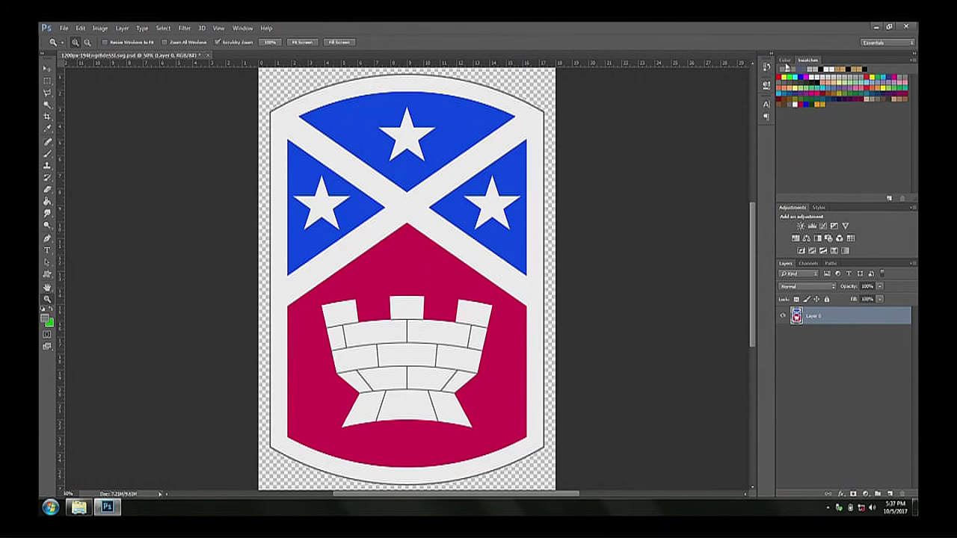
left_click(784, 60)
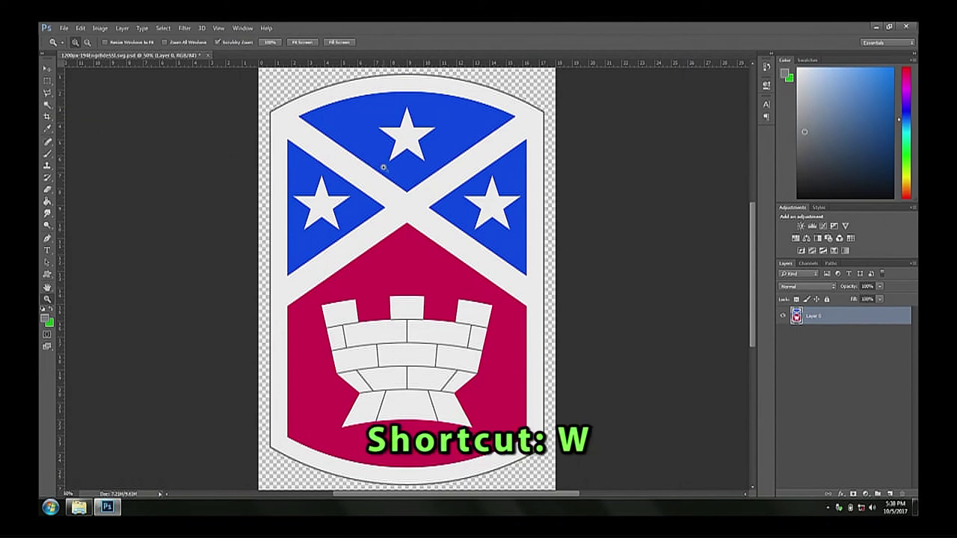
Activate the Magic Wand tool and view the commands available for Layer 0.
key("w")
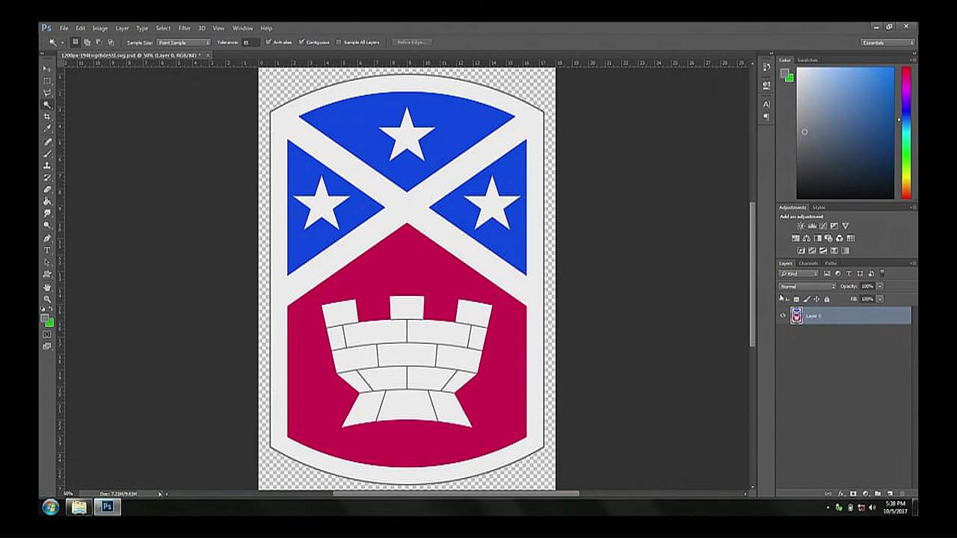
right_click(859, 319)
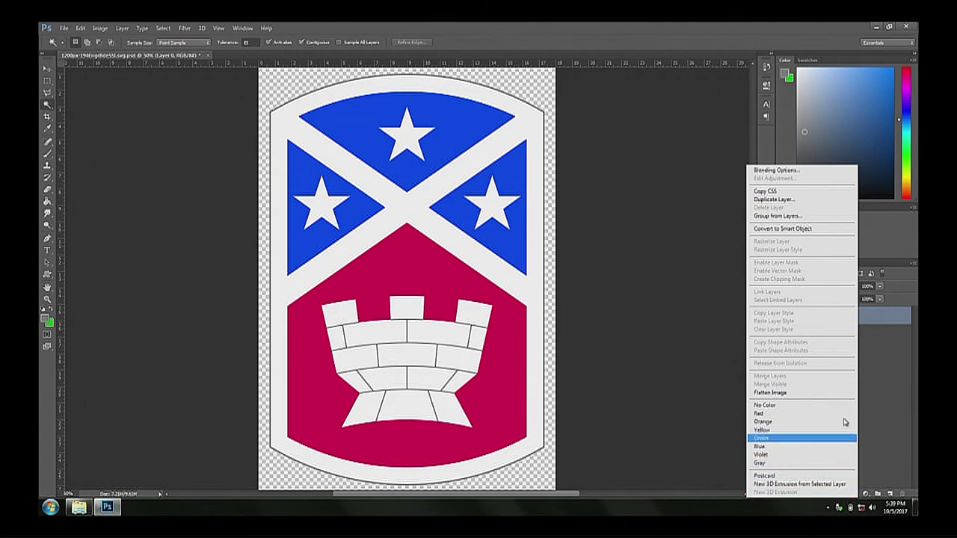
left_click(872, 354)
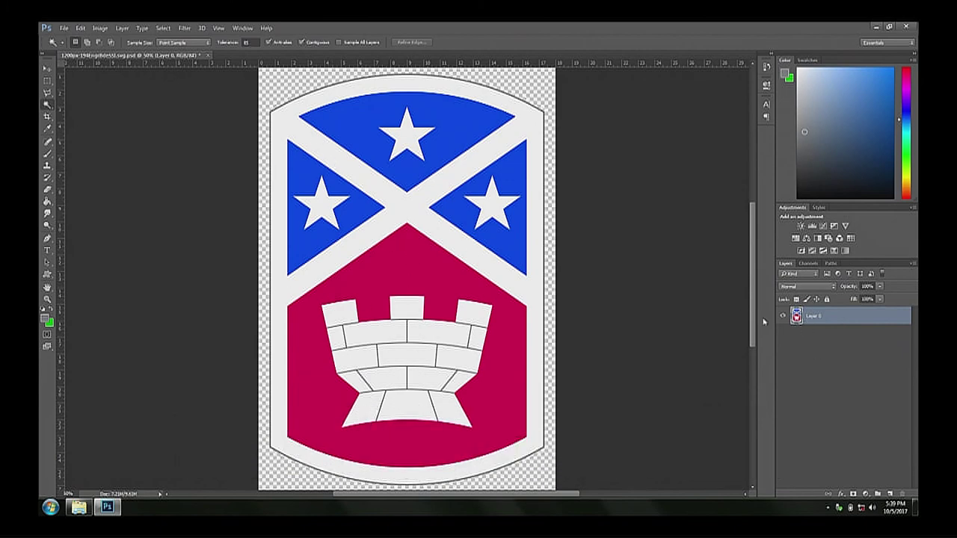
left_click(100, 29)
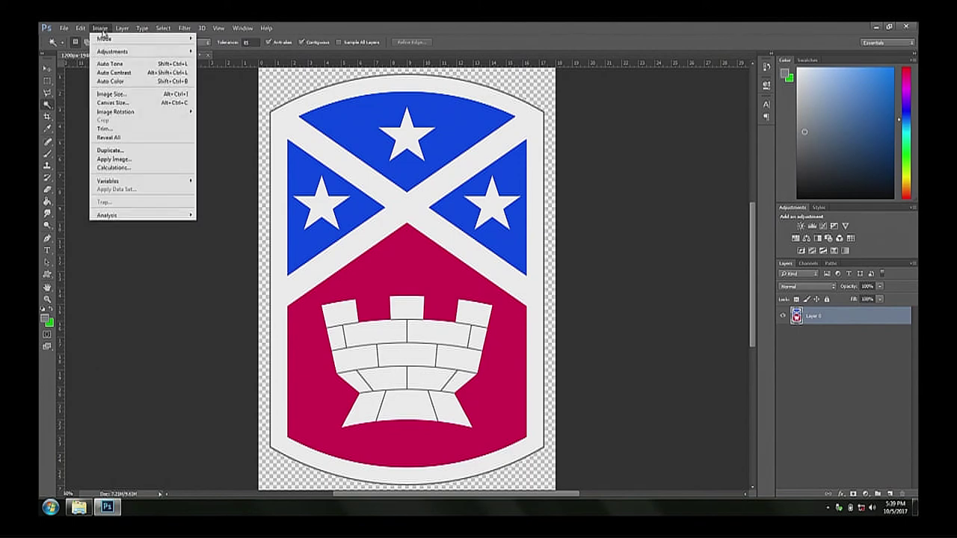
mouse_move(106, 40)
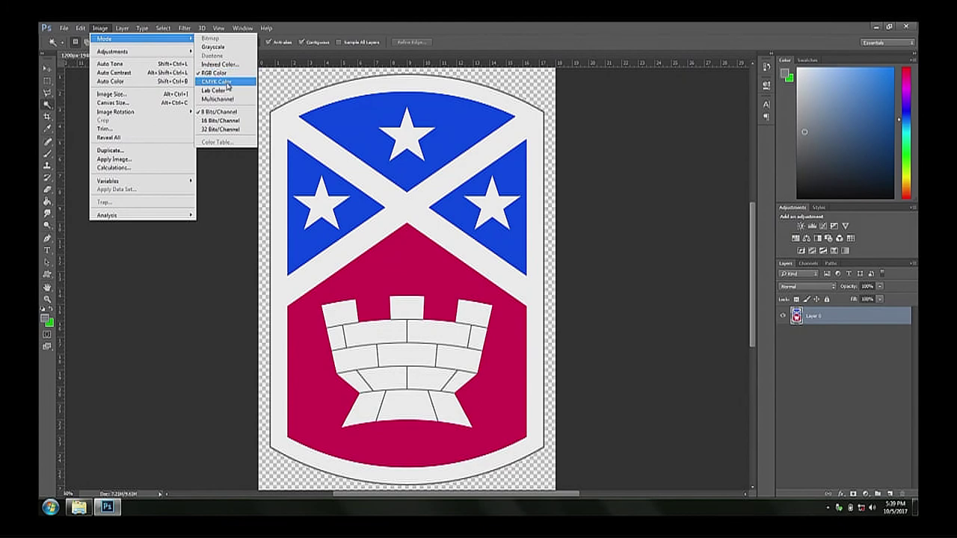
left_click(227, 85)
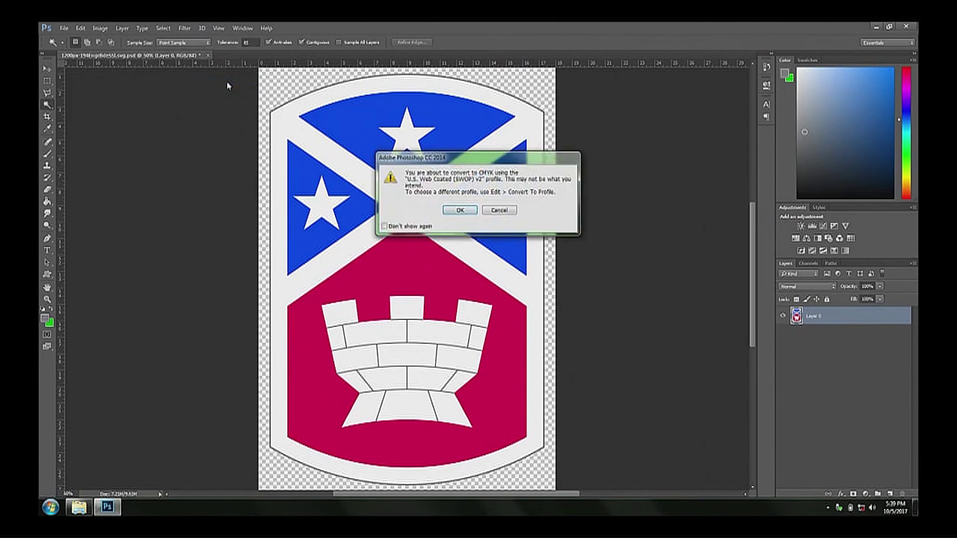
left_click(505, 215)
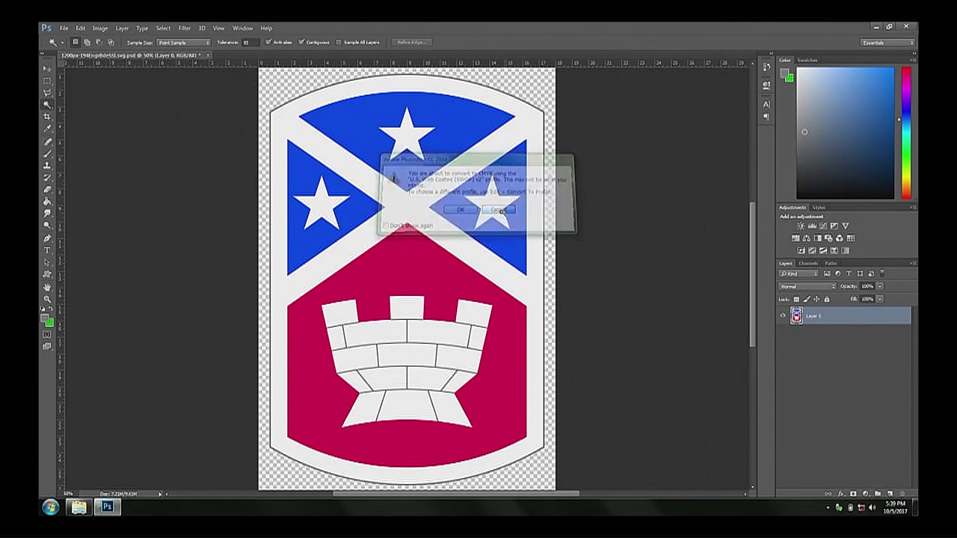
Check which color mode the image uses.
left_click(102, 30)
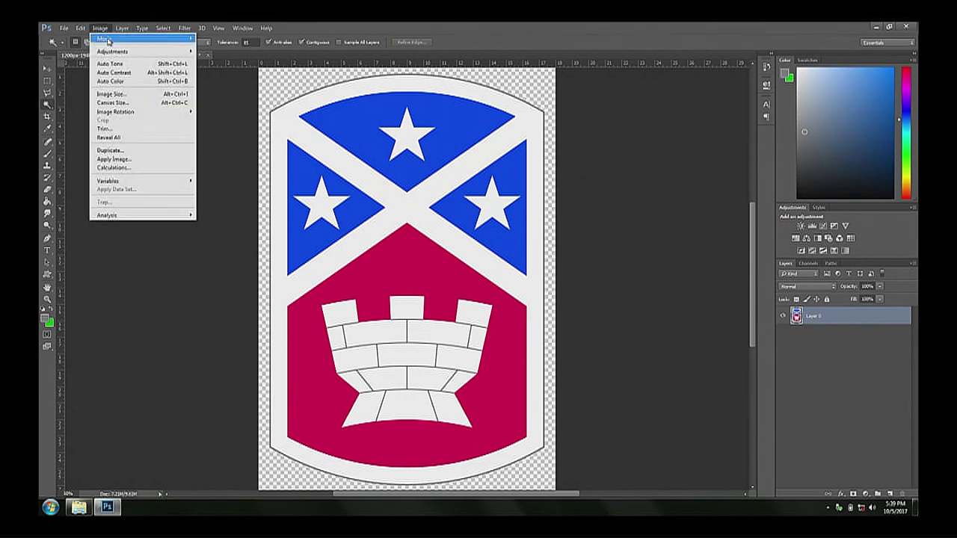
mouse_move(109, 43)
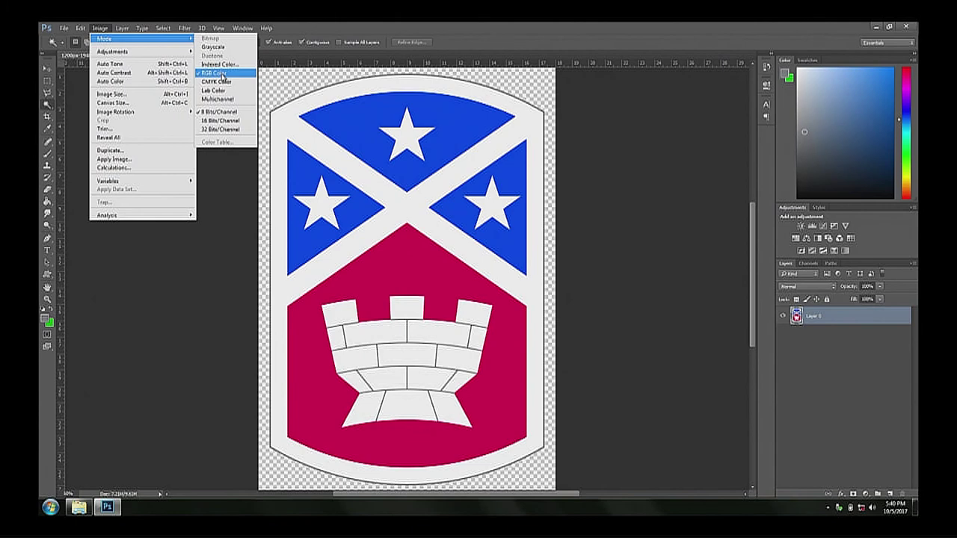
left_click(624, 132)
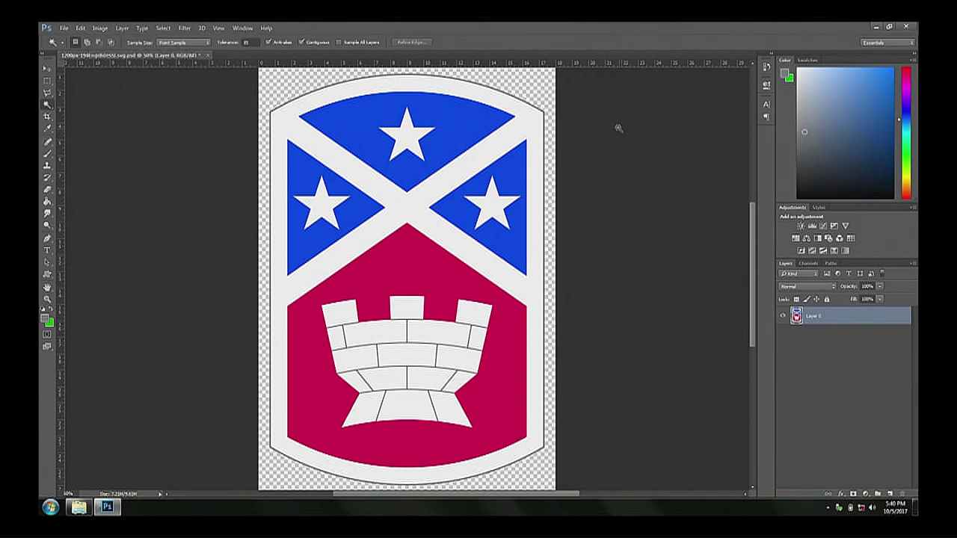
Select all three white stars in the blue areas with the Magic Wand.
left_click(405, 132)
key("shift")
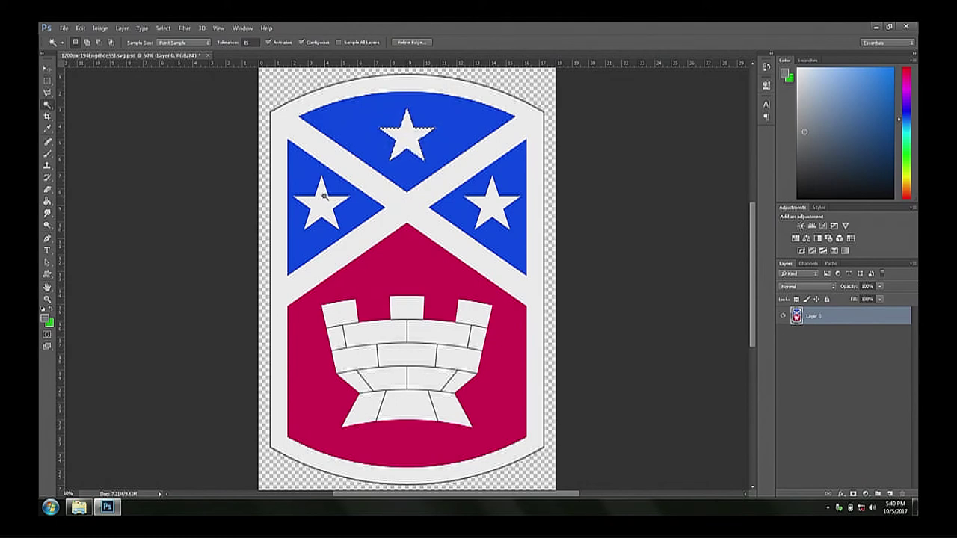
left_click(323, 199, "shift")
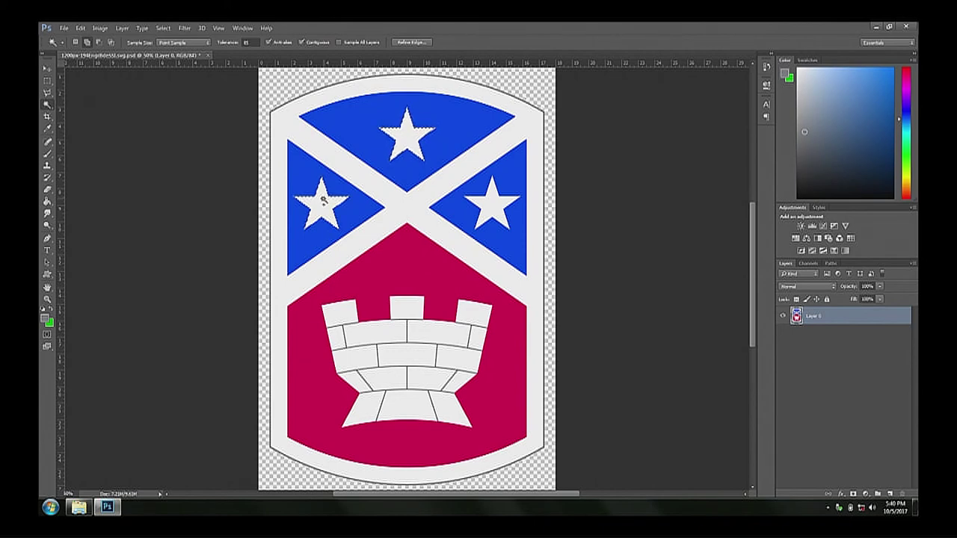
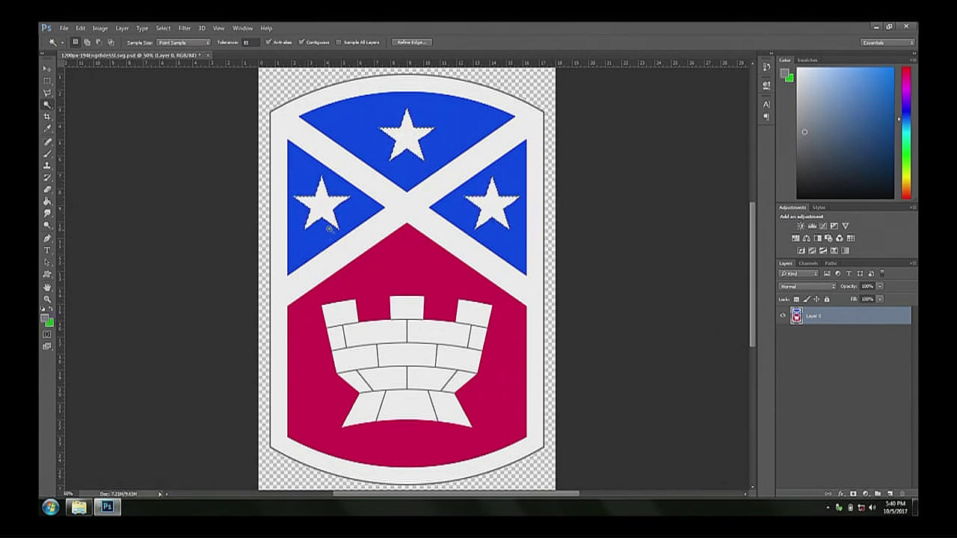
Sample the white of the left star as the foreground color with the Eyedropper.
left_click_drag(811, 100, 800, 71)
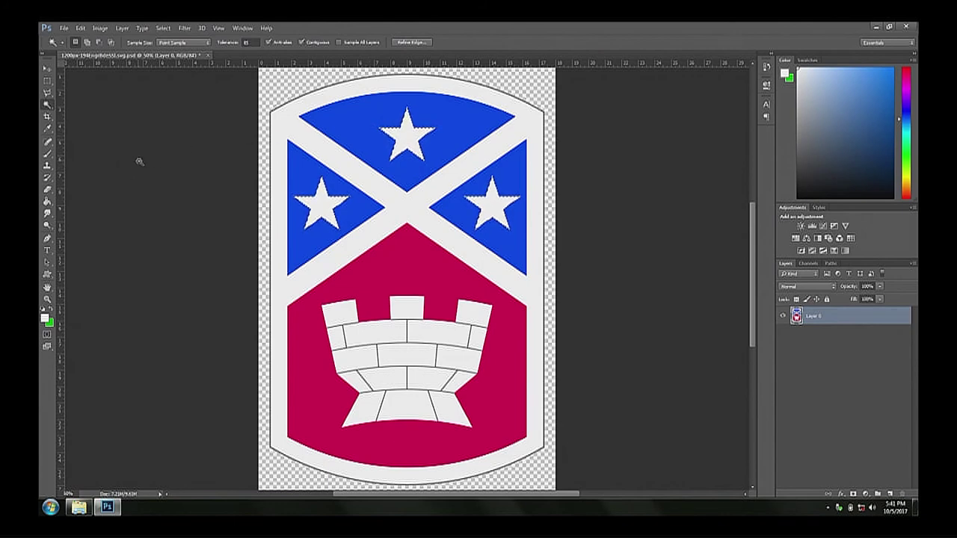
key("i")
key("i")
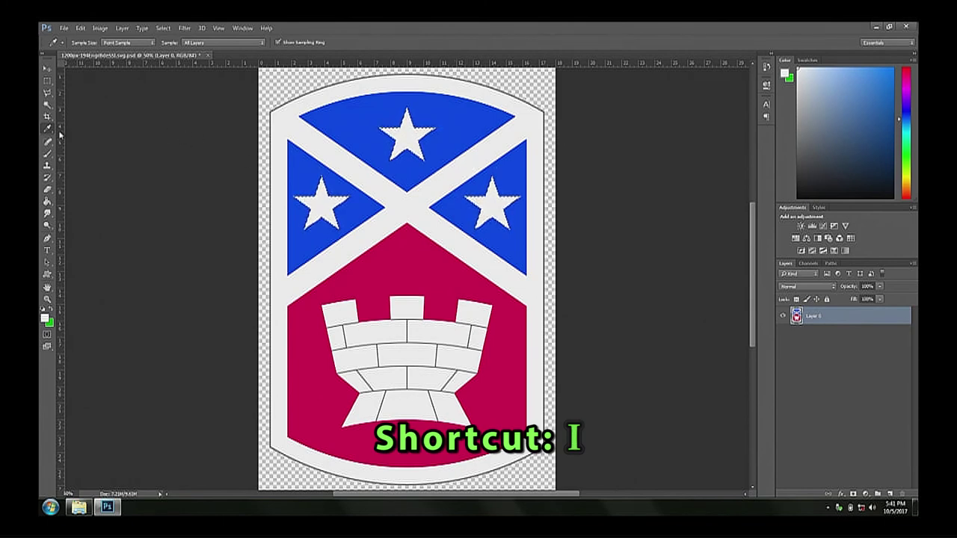
left_click(324, 197)
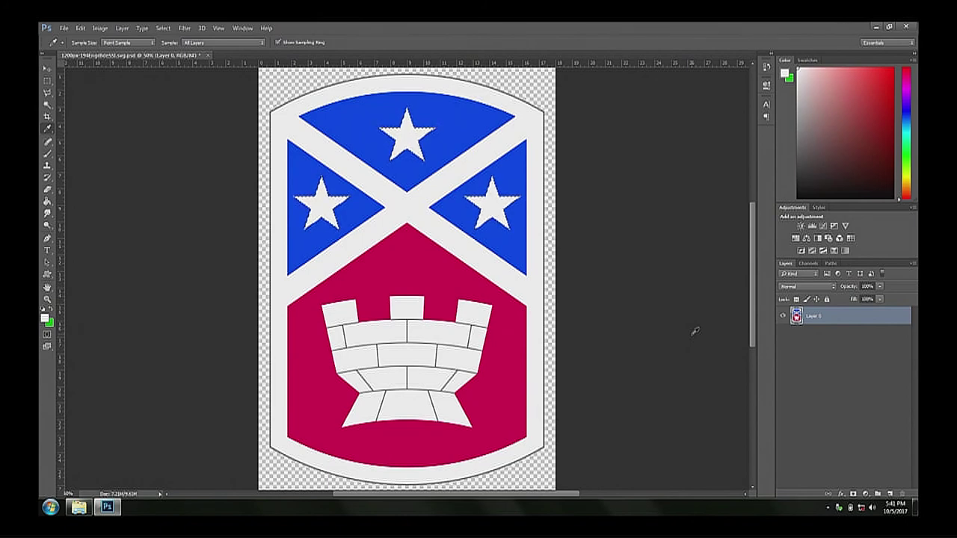
Create a new layer named "stars" with a red color label, Normal mode and 100% opacity.
key("ctrl+shift+n")
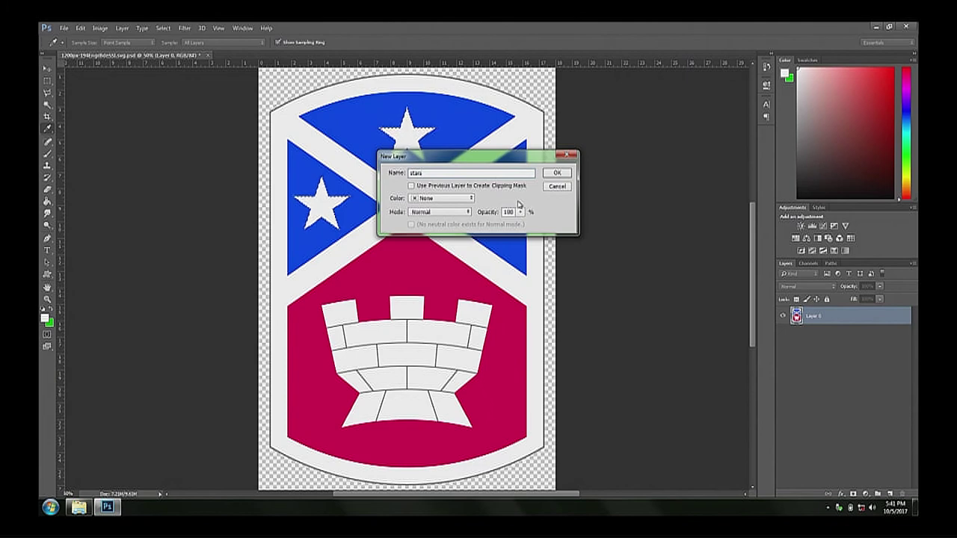
left_click(468, 200)
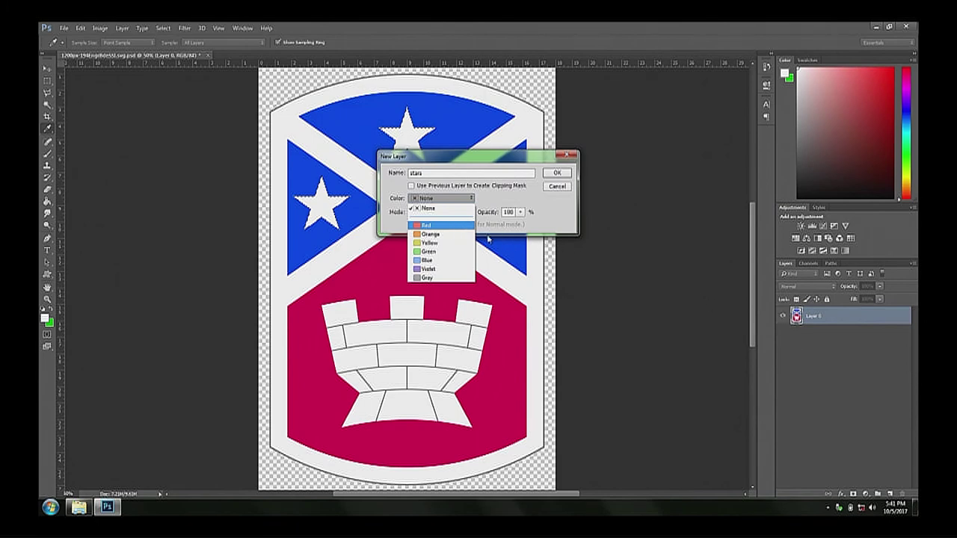
left_click(438, 226)
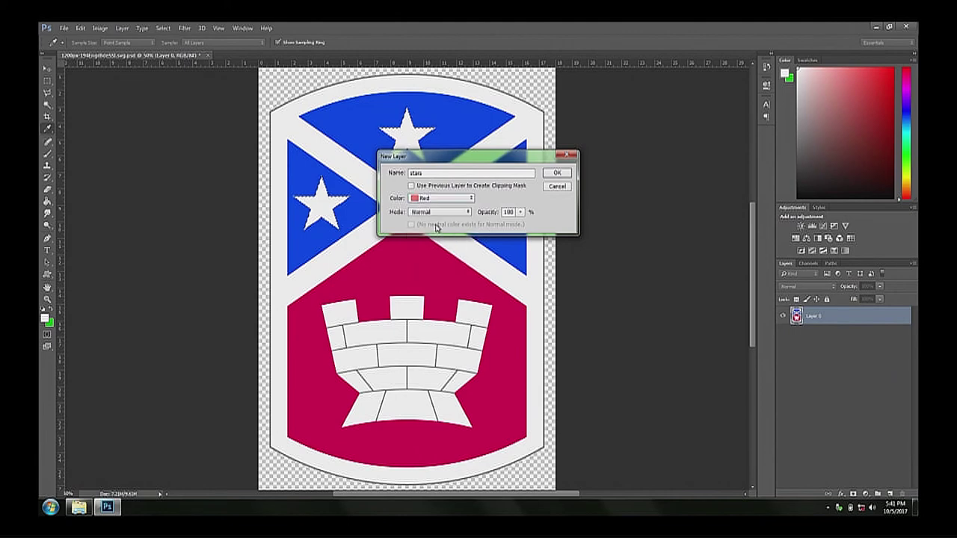
left_click(557, 173)
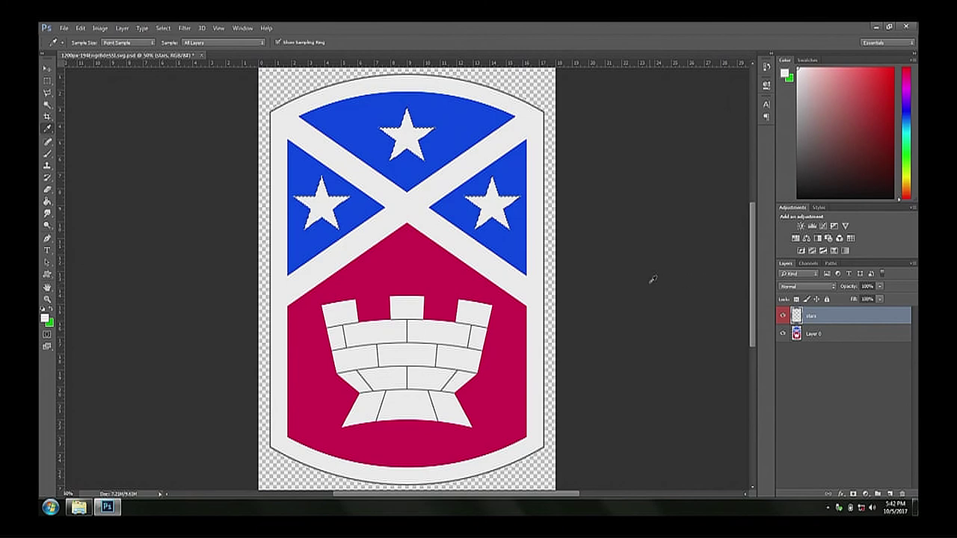
Fill the star selection on the "stars" layer with the foreground color in Normal mode at 100% opacity.
left_click(80, 28)
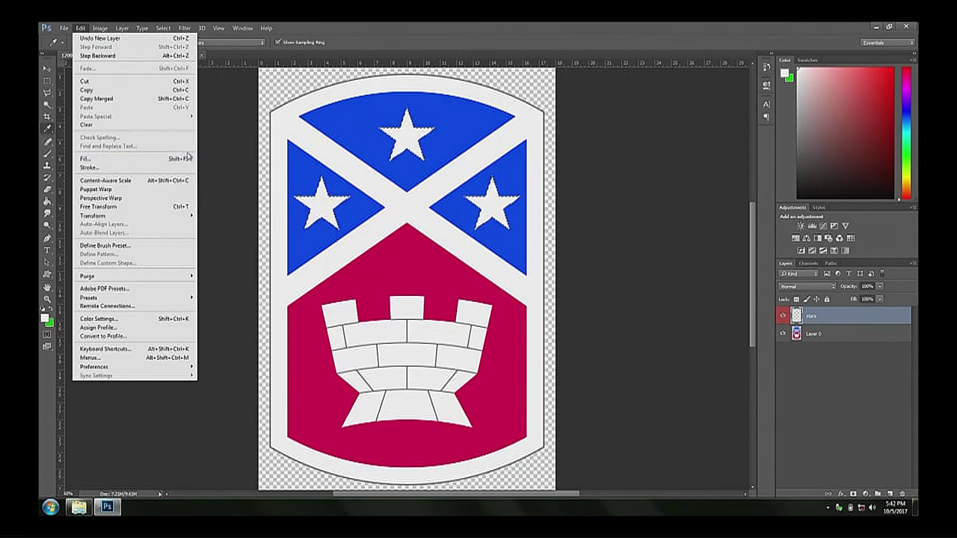
left_click(278, 27)
left_click(278, 27)
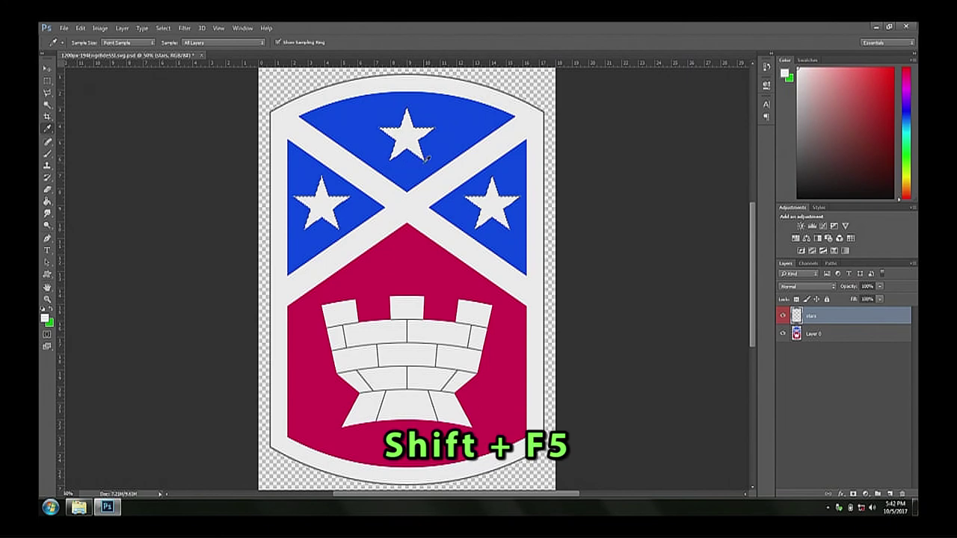
key("shift+F5")
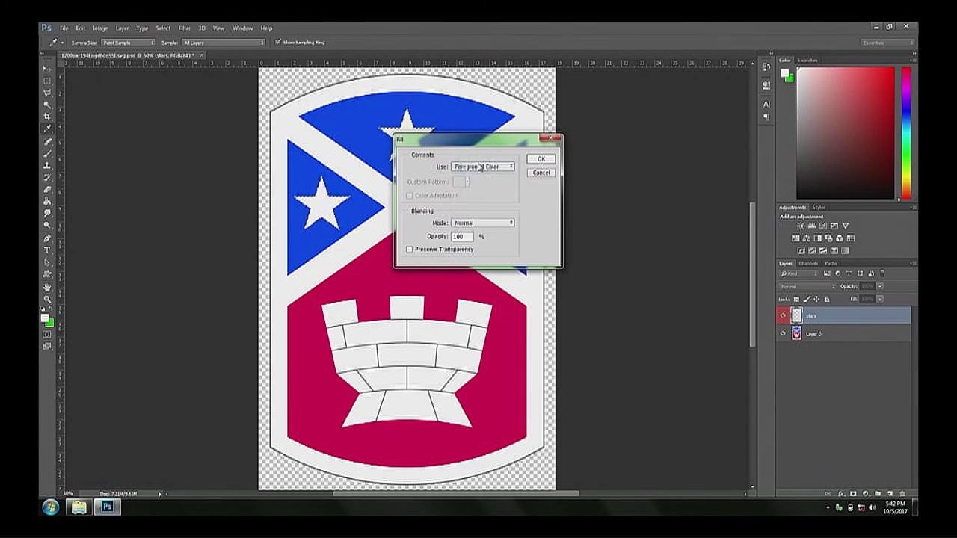
left_click_drag(467, 142, 635, 134)
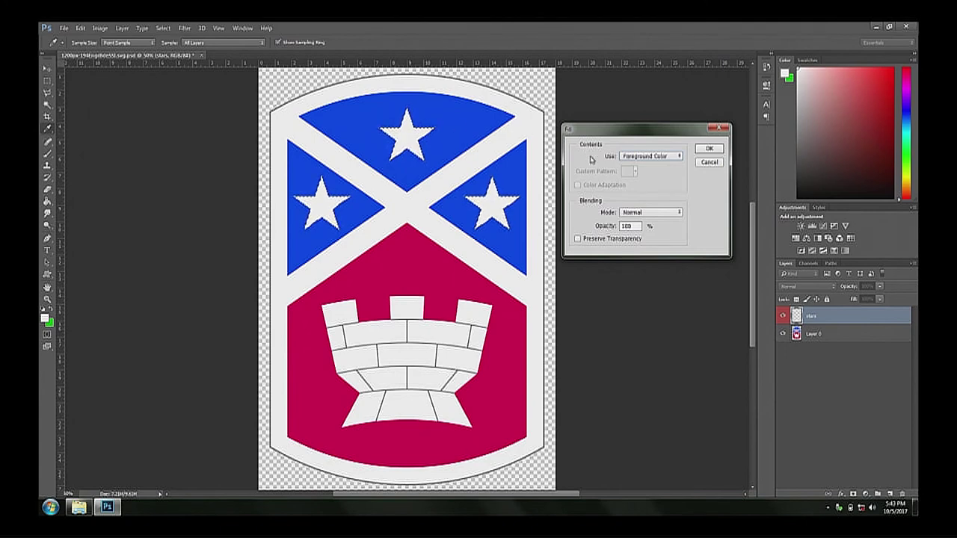
left_click(709, 150)
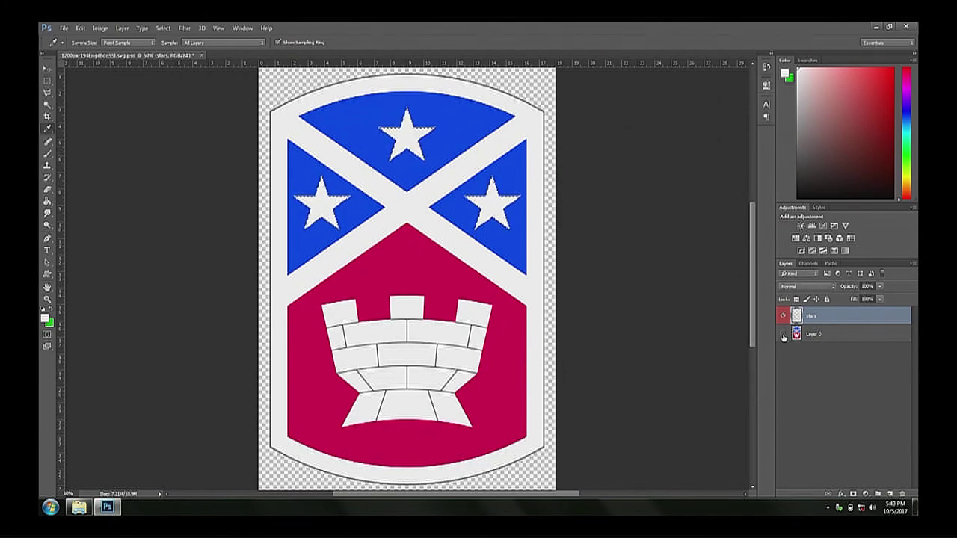
Check the filled stars by briefly hiding Layer 0, and clear the selection.
left_click(783, 334)
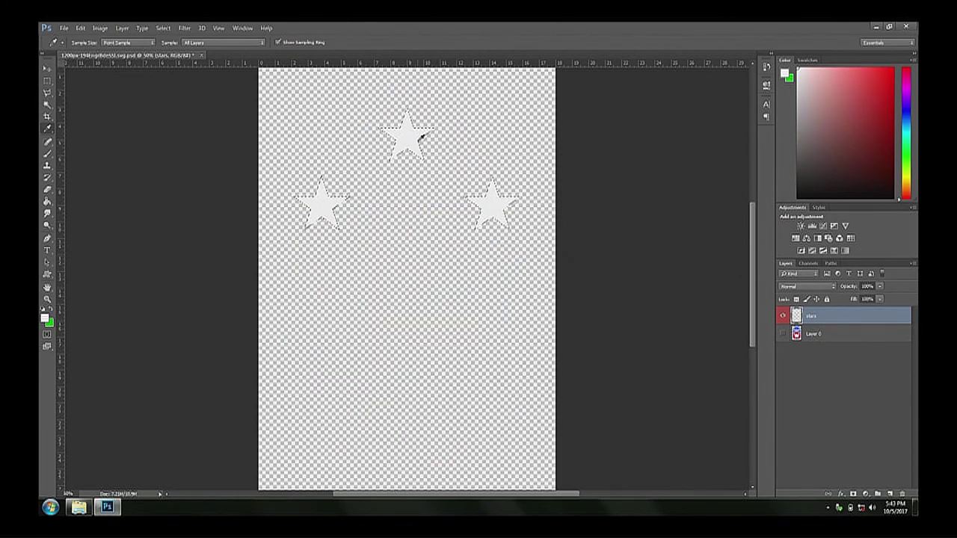
left_click(783, 334)
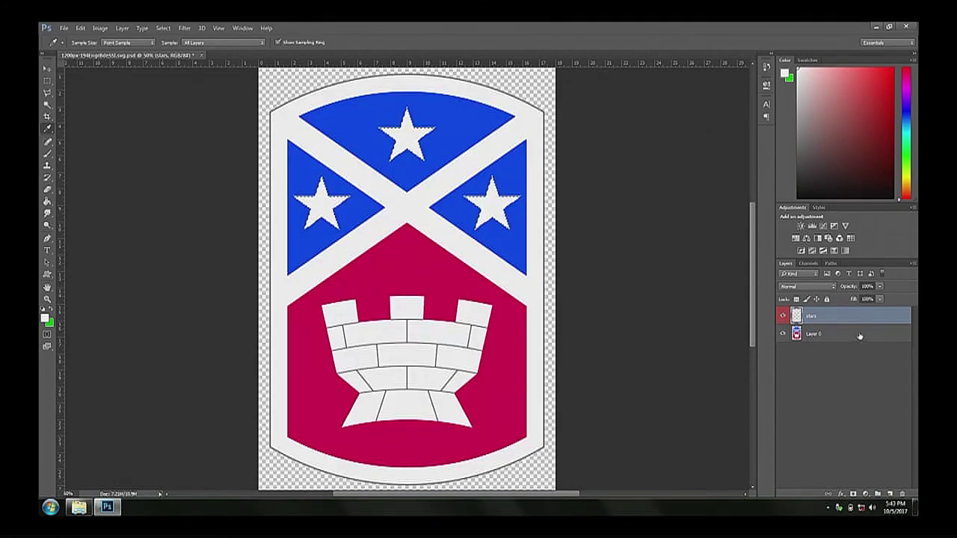
left_click(48, 80)
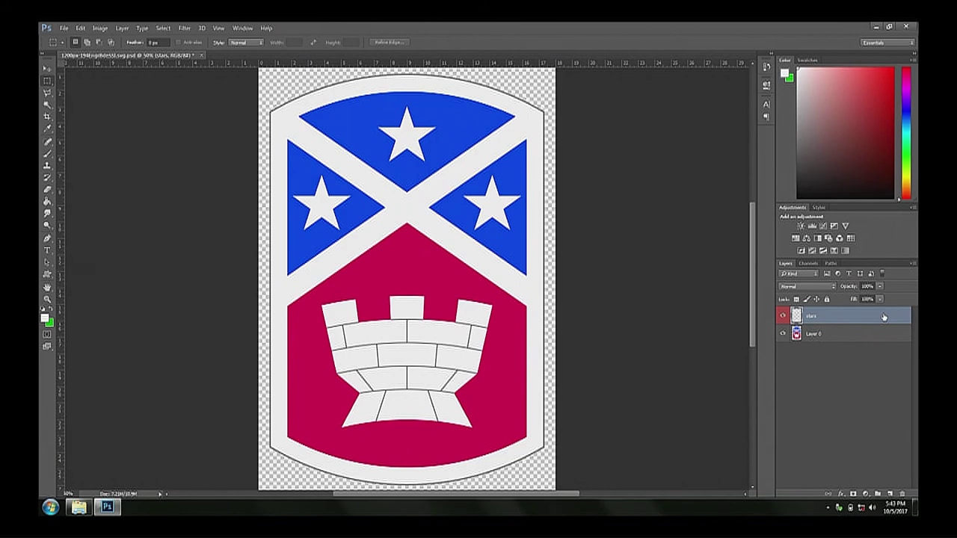
Open the Blending Options of the "stars" layer.
right_click(883, 317)
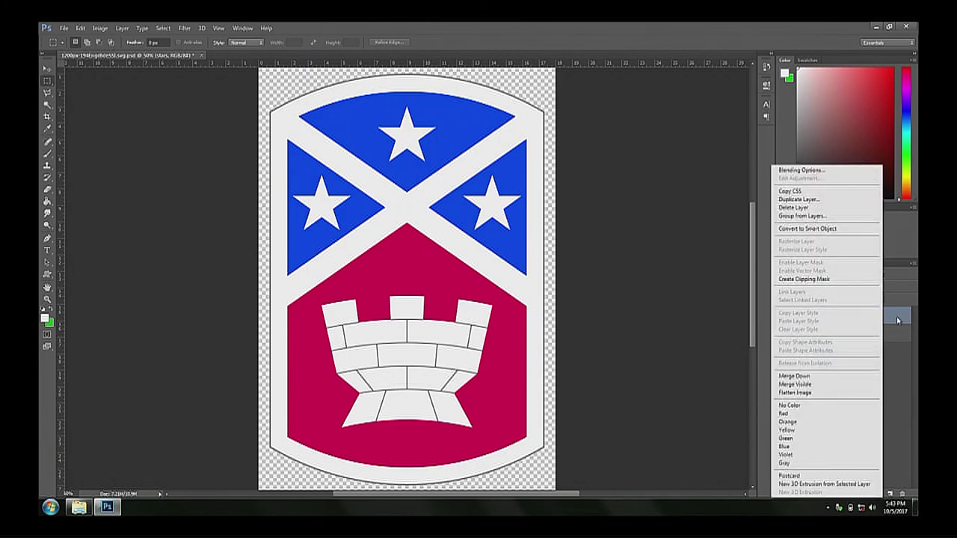
left_click(806, 170)
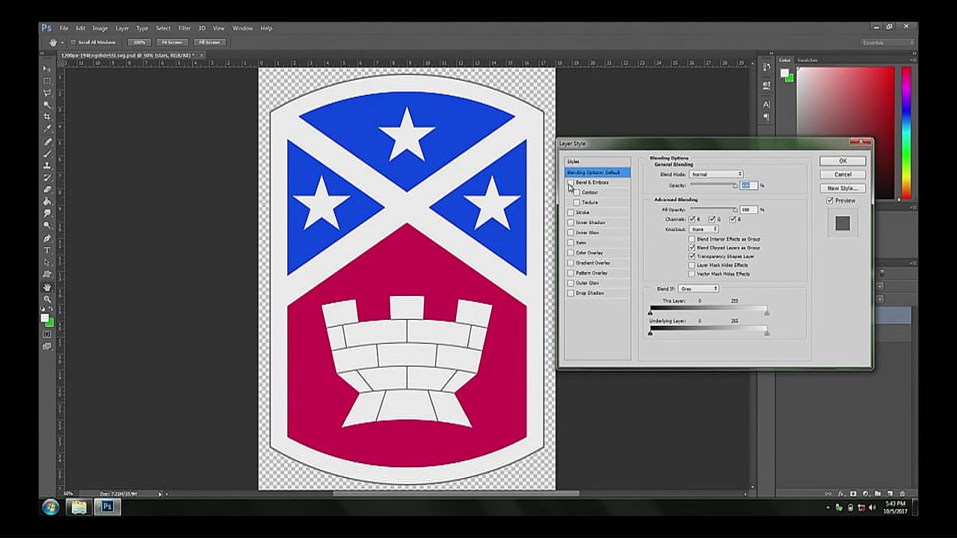
Try a black outside Stroke of 13 px on the stars, and switch it off again.
left_click(571, 212)
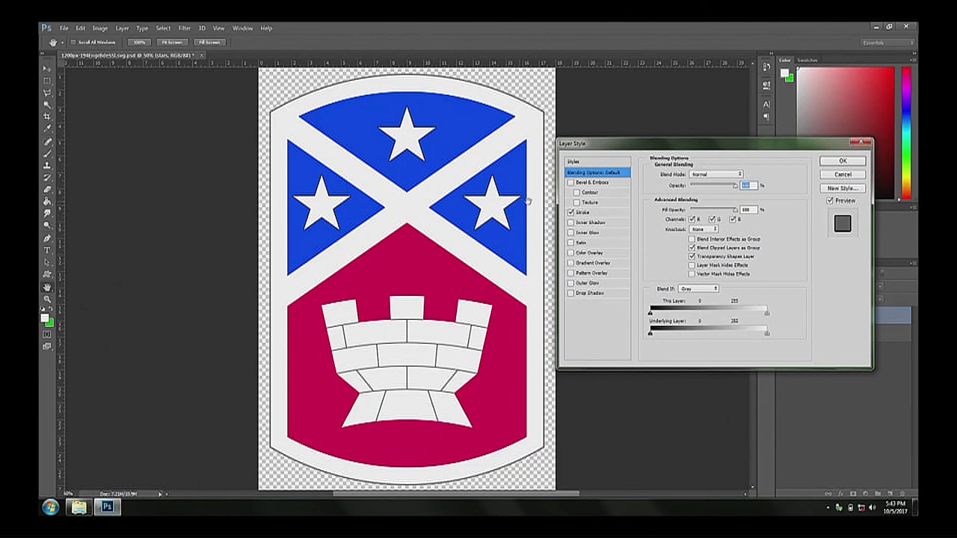
left_click(584, 213)
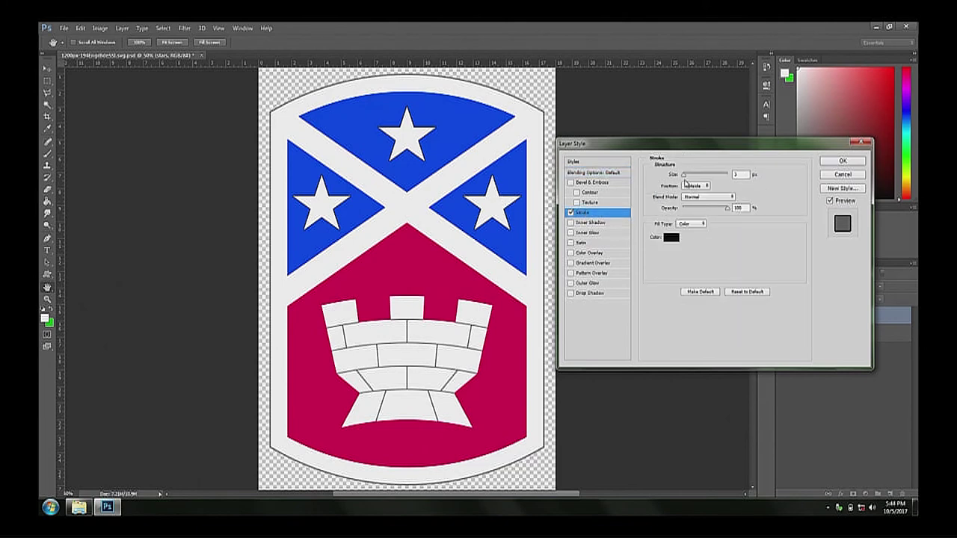
mouse_move(684, 174)
left_mouse_down()
mouse_move(703, 177)
mouse_move(690, 178)
left_mouse_up()
mouse_move(688, 179)
left_mouse_down()
mouse_move(714, 176)
mouse_move(687, 175)
left_mouse_up()
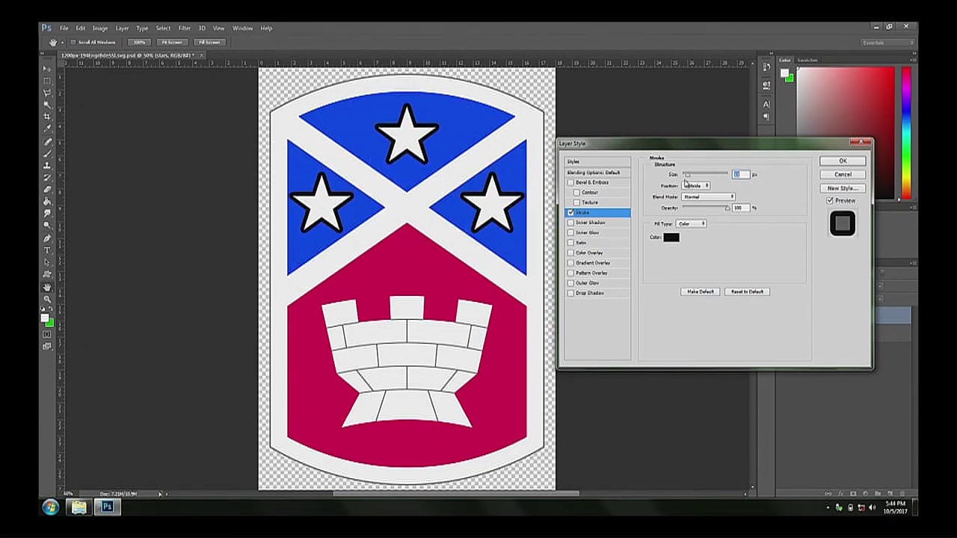
left_click(571, 213)
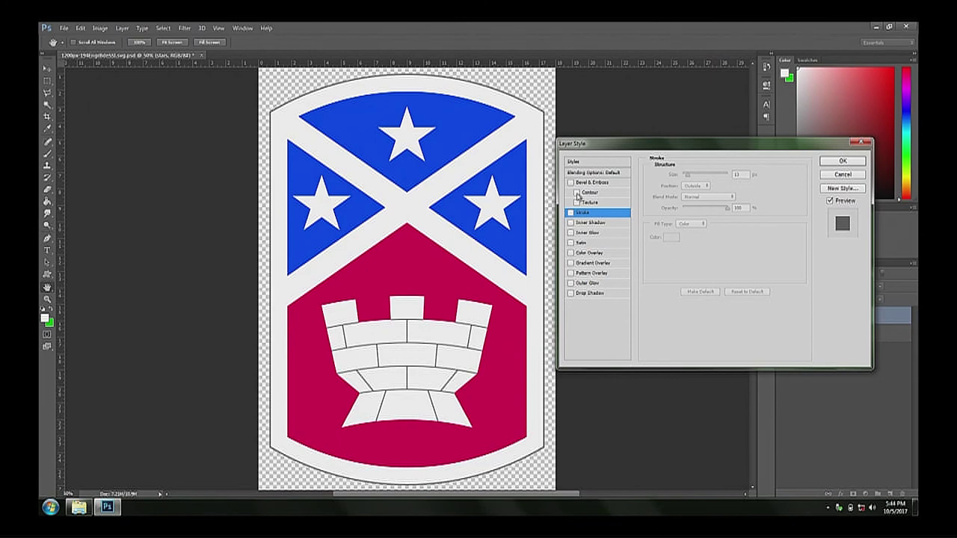
Enable Bevel & Emboss with Contour on the stars and choose a peaked gloss contour preset.
left_click(576, 193)
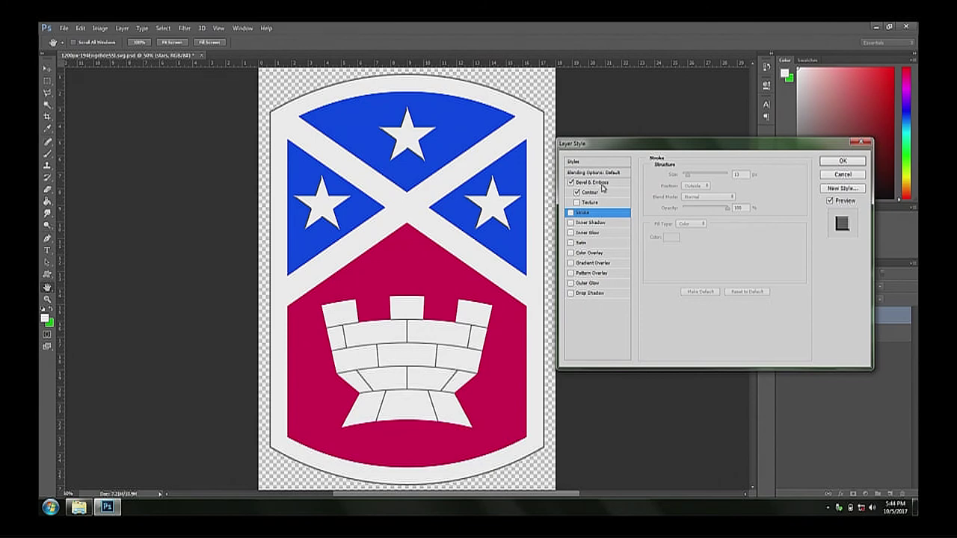
left_click(600, 184)
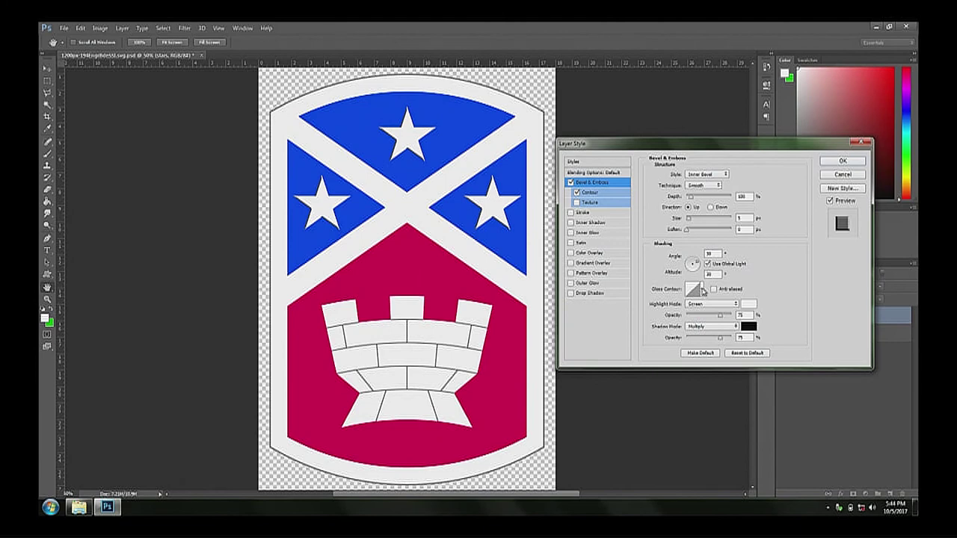
left_click(703, 291)
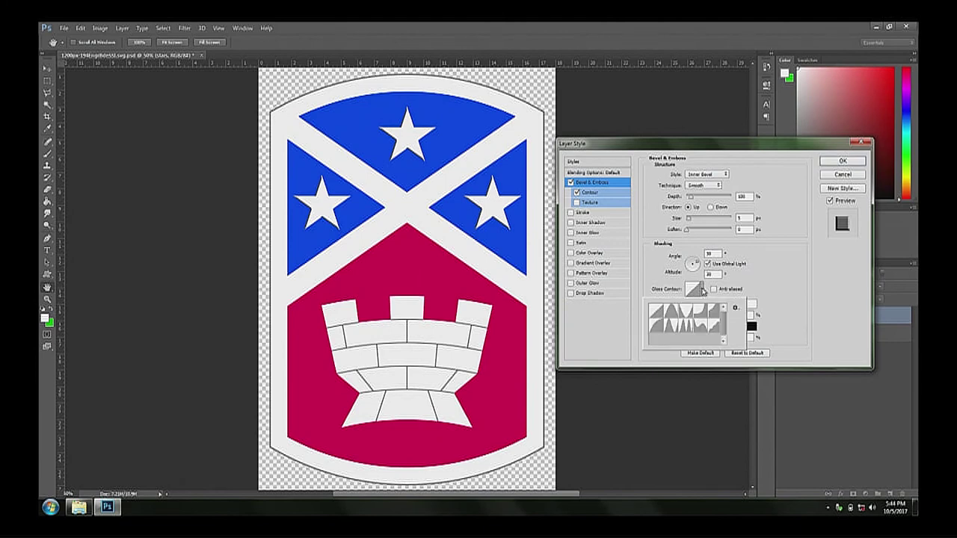
left_click(675, 326)
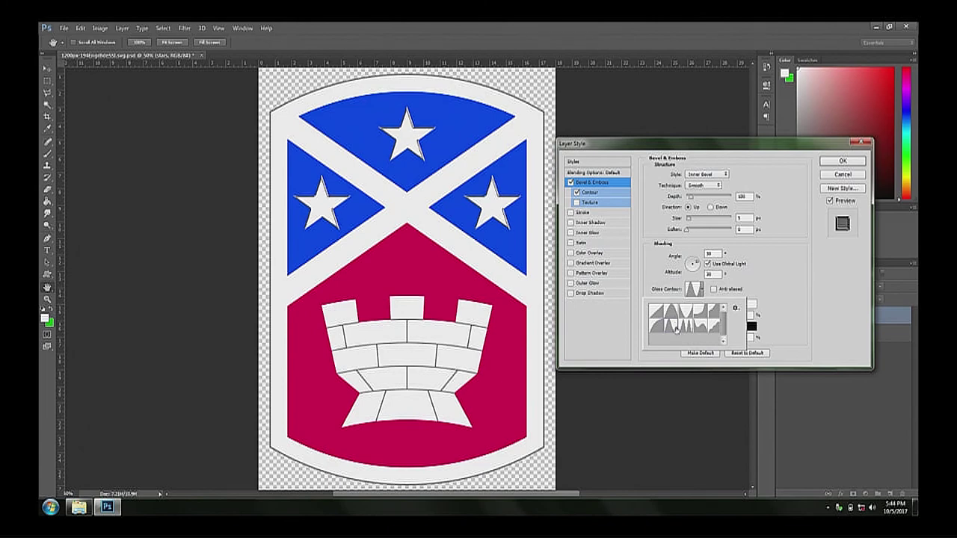
left_click(672, 330)
left_click(651, 267)
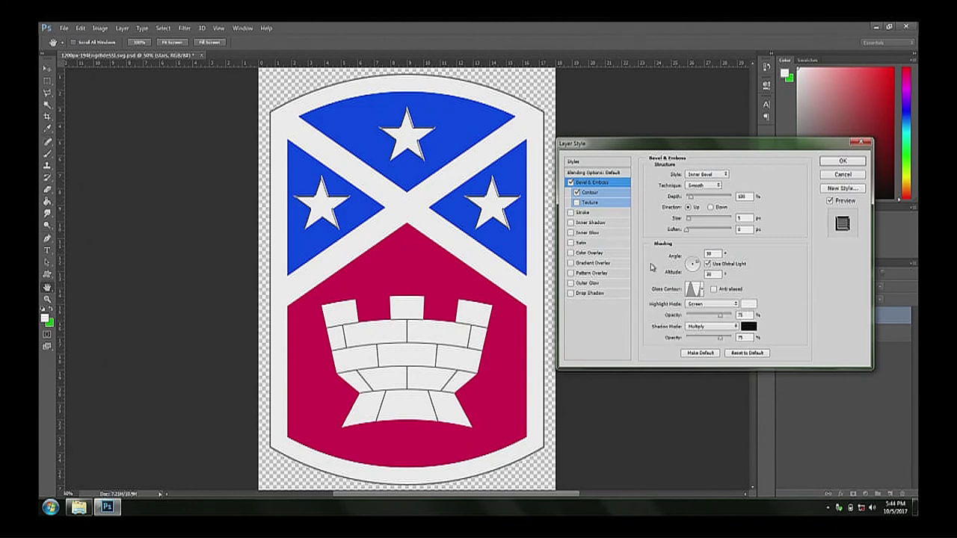
Set the stars' bevel depth to 1000% and adjust its size until only a narrow edge is beveled.
left_click(691, 197)
mouse_move(693, 198)
left_mouse_down()
mouse_move(704, 202)
mouse_move(690, 199)
mouse_move(693, 219)
mouse_move(688, 200)
mouse_move(749, 201)
mouse_move(691, 220)
left_mouse_up()
left_click(692, 220)
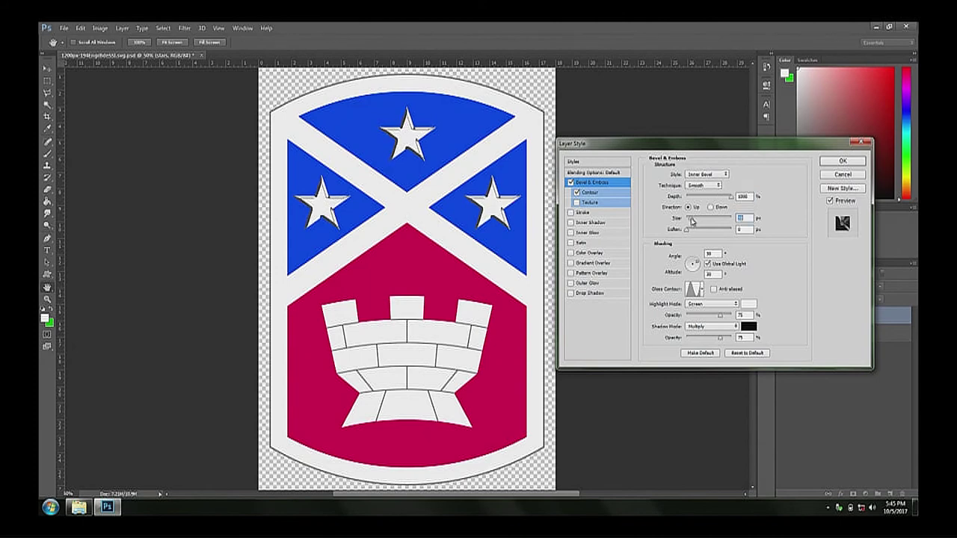
left_click_drag(691, 220, 698, 221)
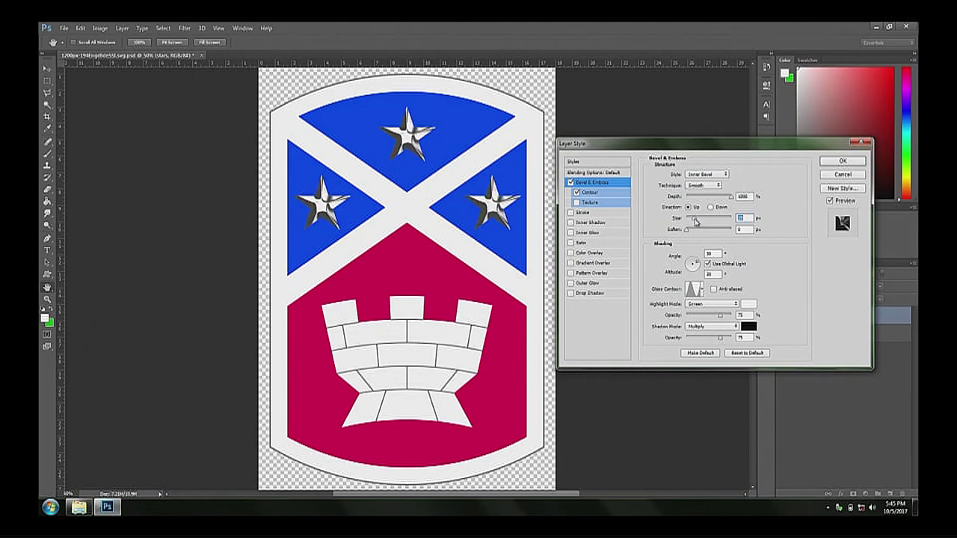
left_click_drag(698, 221, 692, 221)
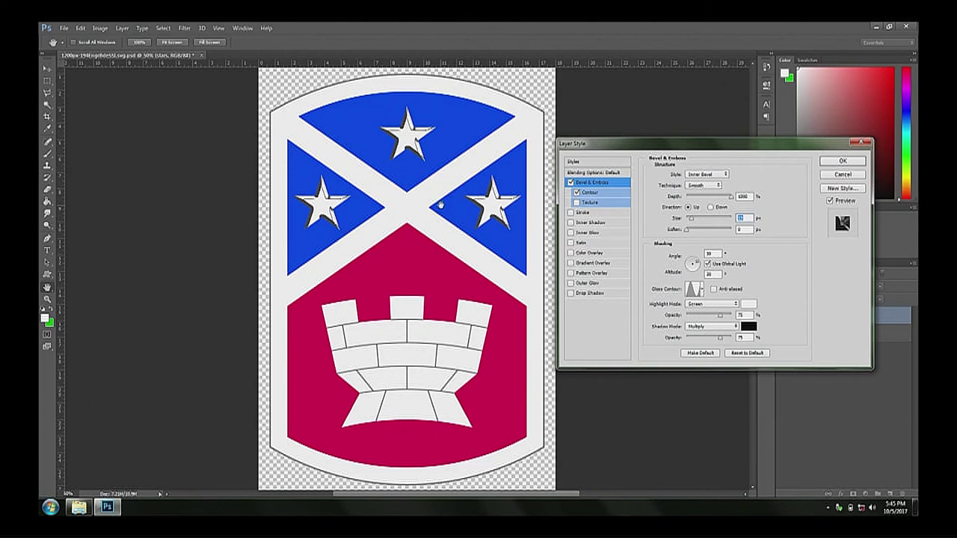
left_click_drag(690, 219, 694, 221)
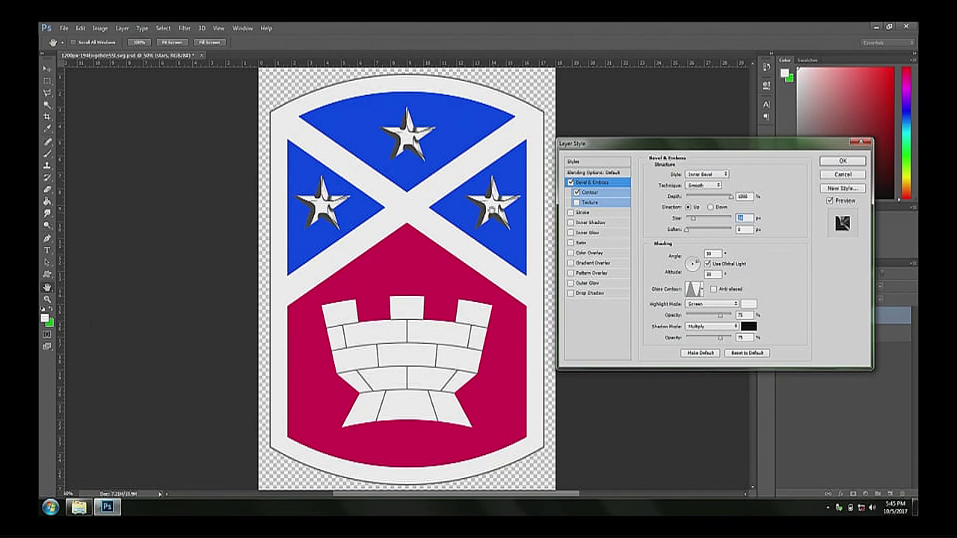
left_click_drag(691, 222, 689, 222)
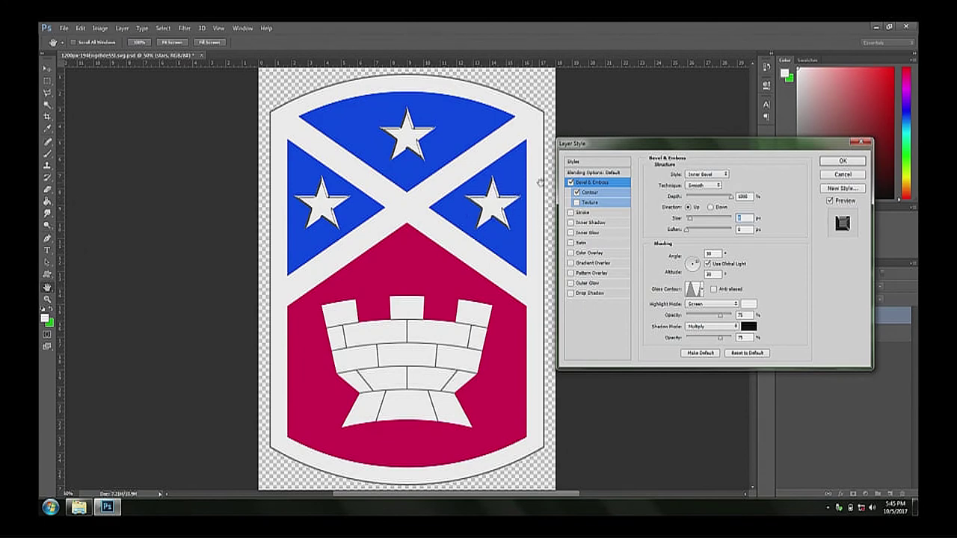
Apply the bevel style to the "stars" layer and copy its layer style.
left_click(842, 164)
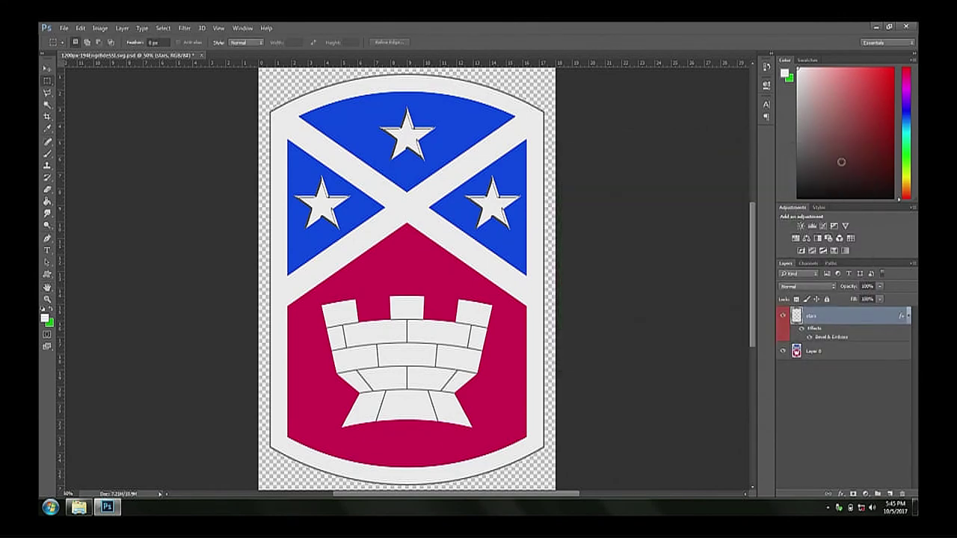
right_click(902, 318)
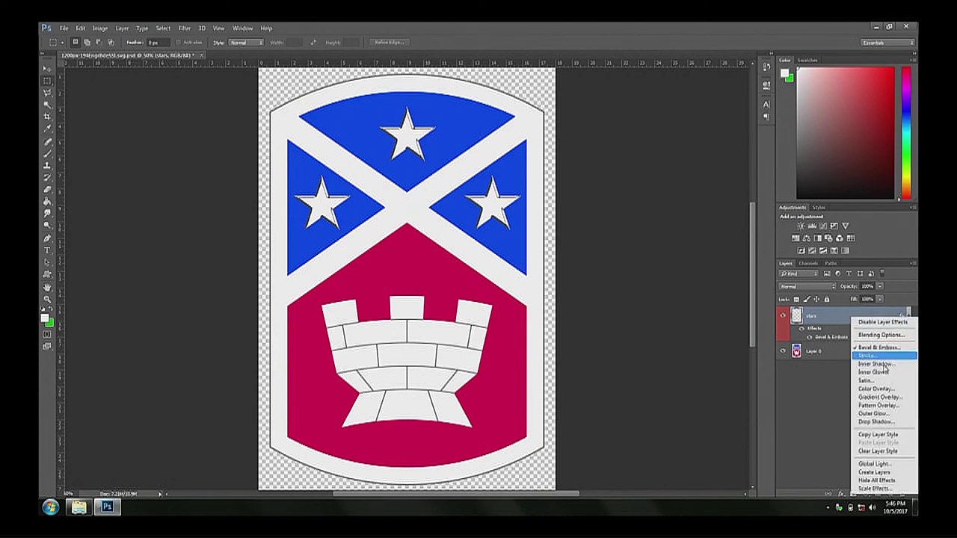
left_click(880, 434)
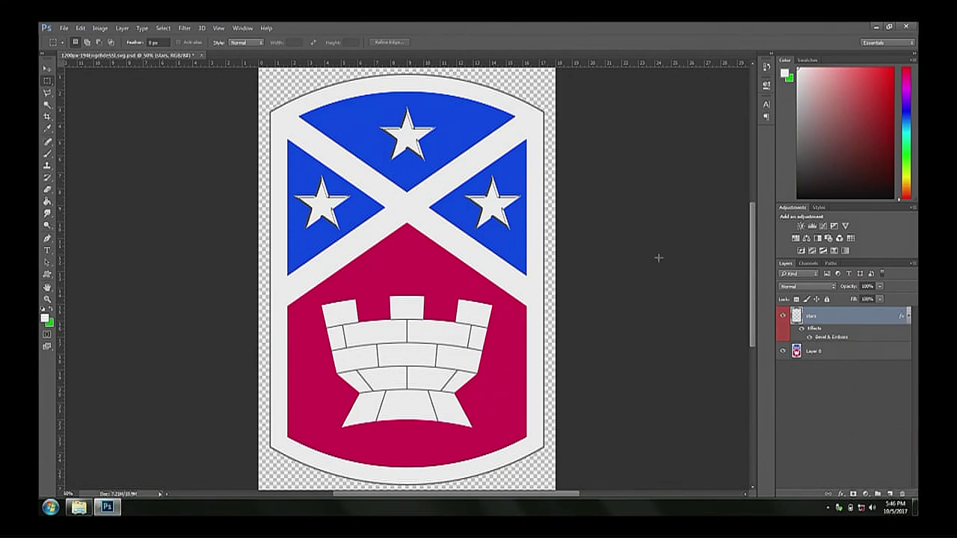
Create a new layer named "castle blocks" with an orange color label directly above Layer 0.
left_click(842, 352)
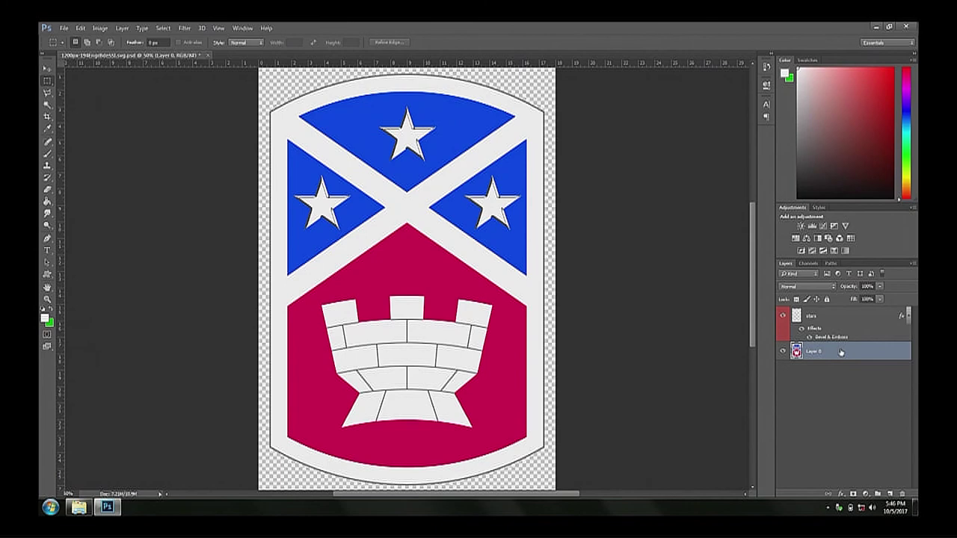
key("ctrl+shift+n")
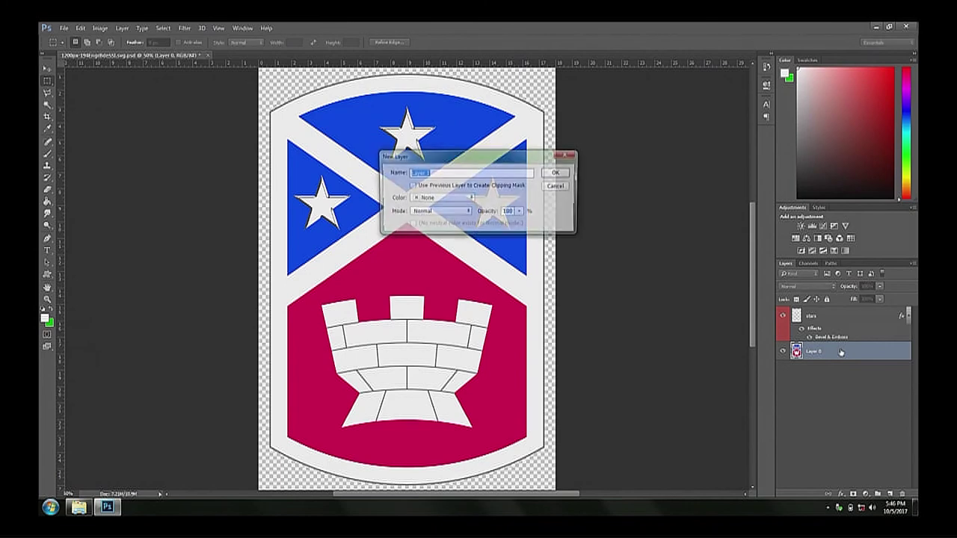
type("castle blocks")
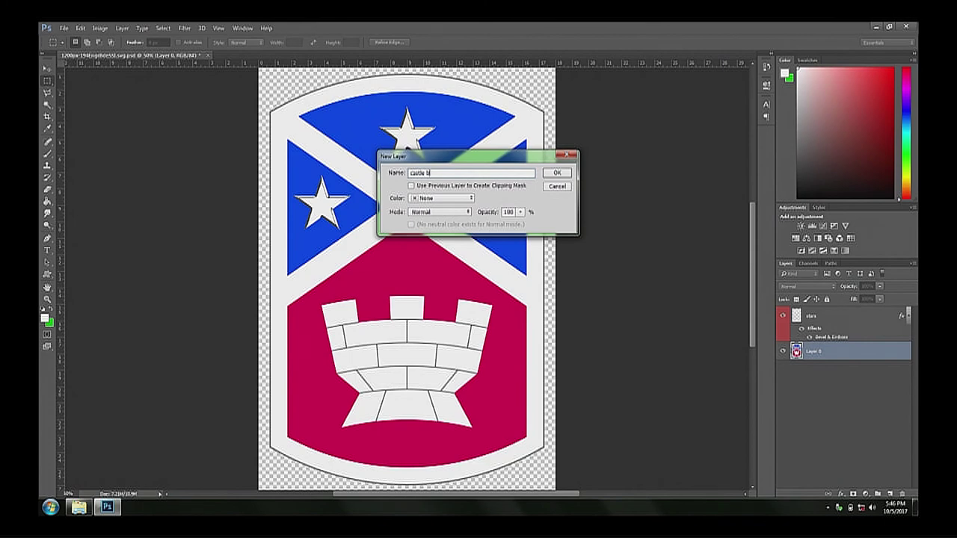
left_click(469, 198)
left_click(447, 225)
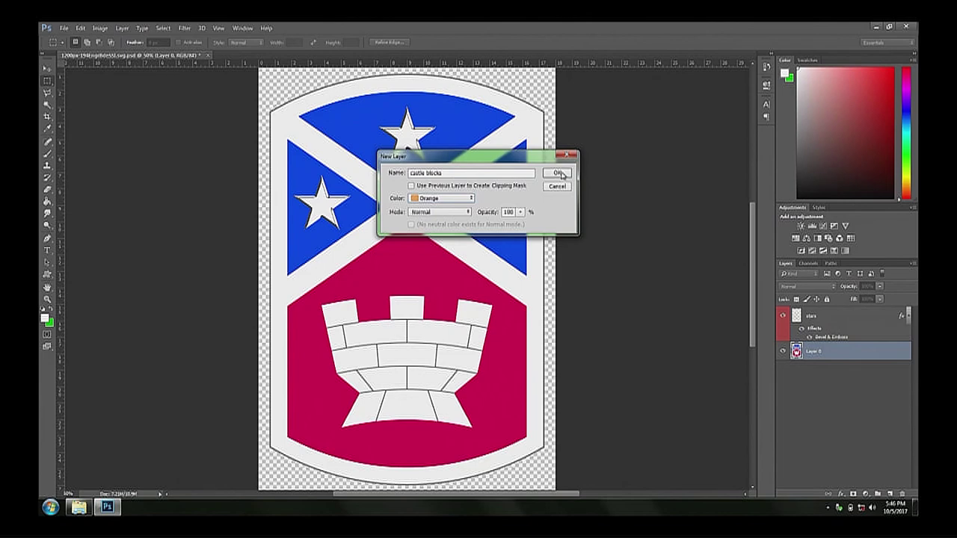
left_click(561, 174)
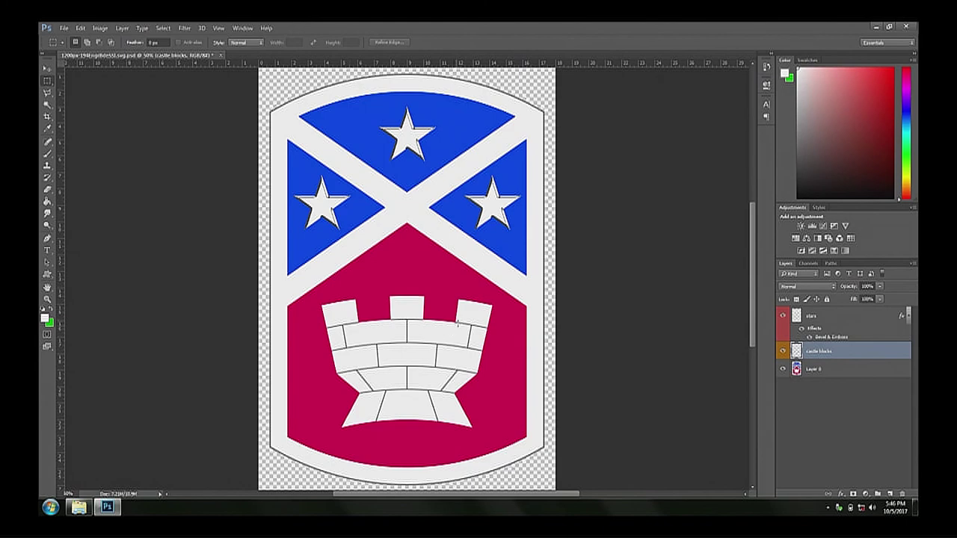
Select all the white castle blocks on Layer 0 with the Magic Wand, adding each block to the selection.
key("w")
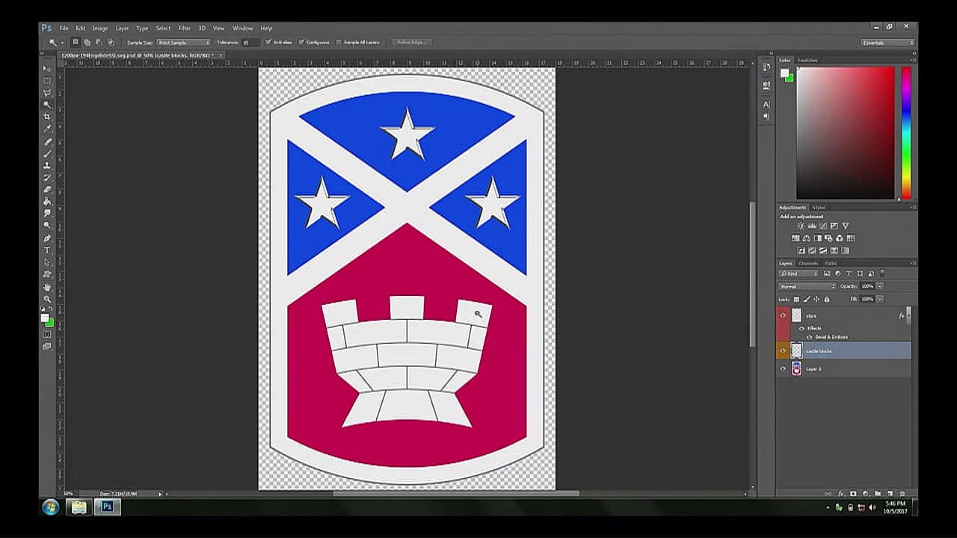
left_click(815, 370)
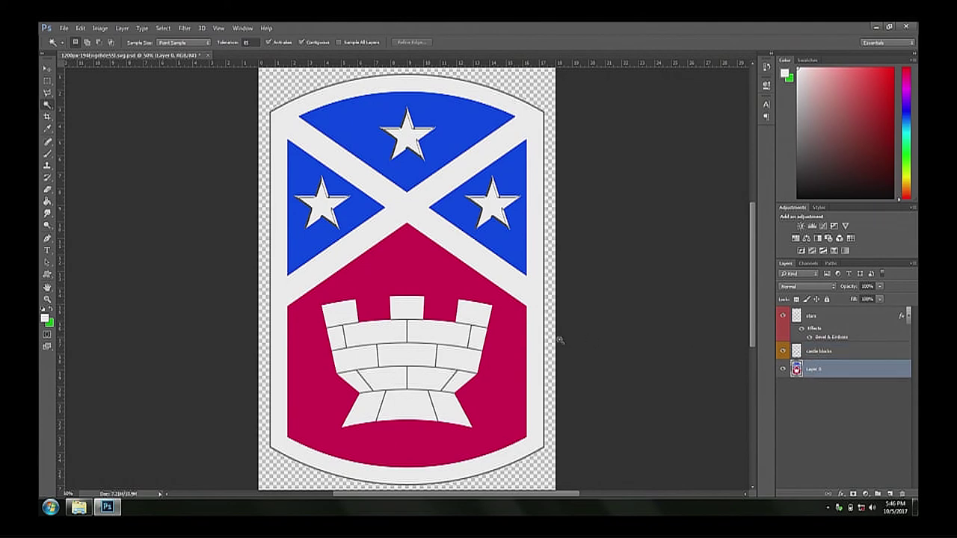
left_click(480, 316)
key("shift")
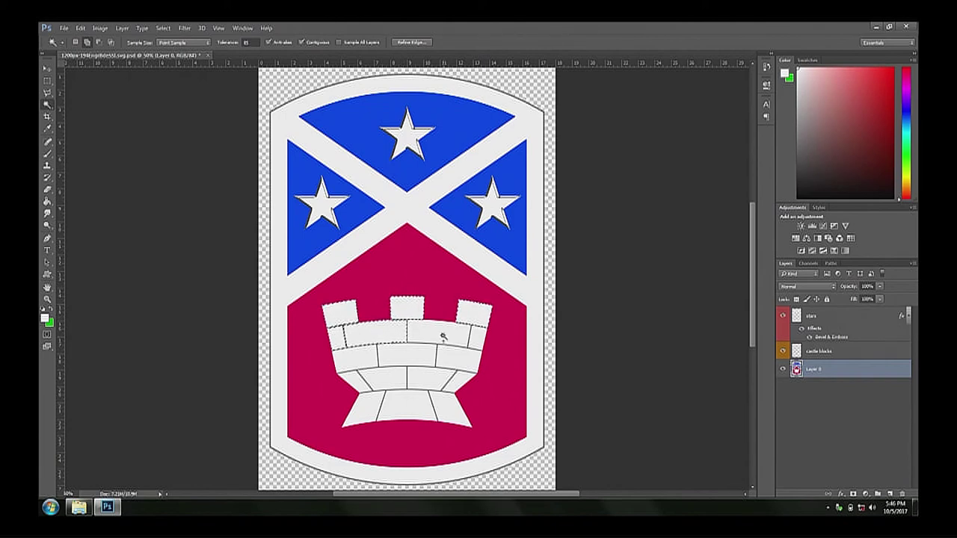
left_click(407, 357, "shift")
left_click(355, 357, "shift")
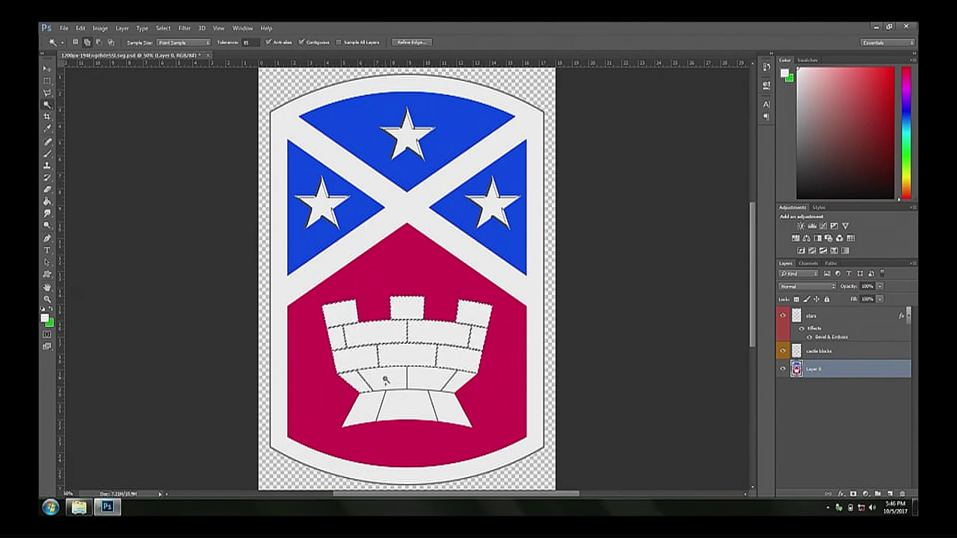
left_click(448, 384, "shift")
left_click(399, 406, "shift")
left_click(367, 410, "shift")
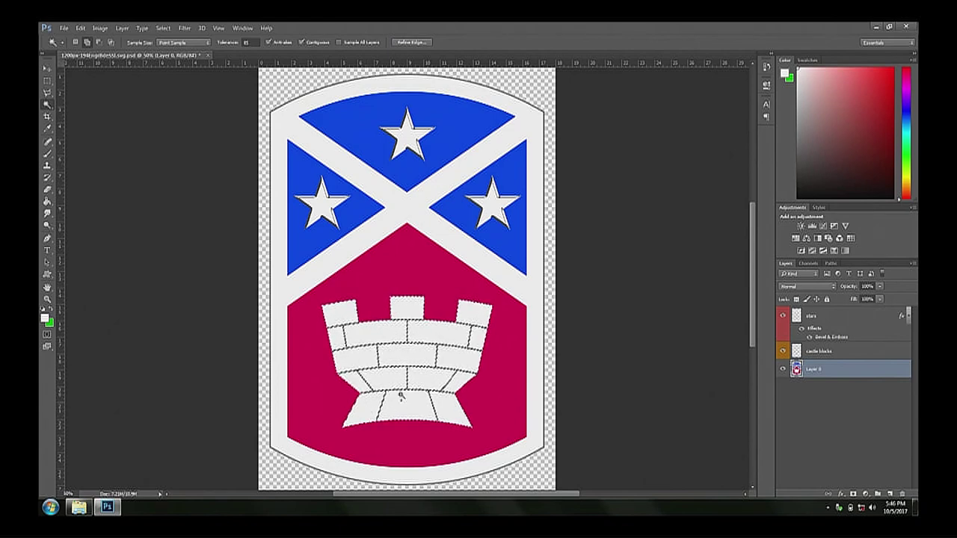
Fill the block selection with the foreground color on the "castle blocks" layer, check it with Layer 0 hidden, and deselect.
left_click(815, 351)
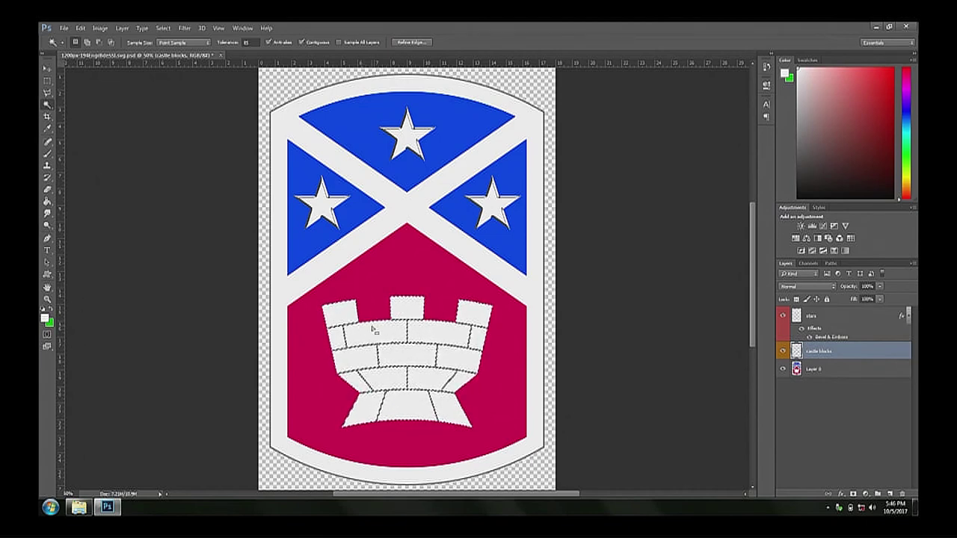
key("shift+F5")
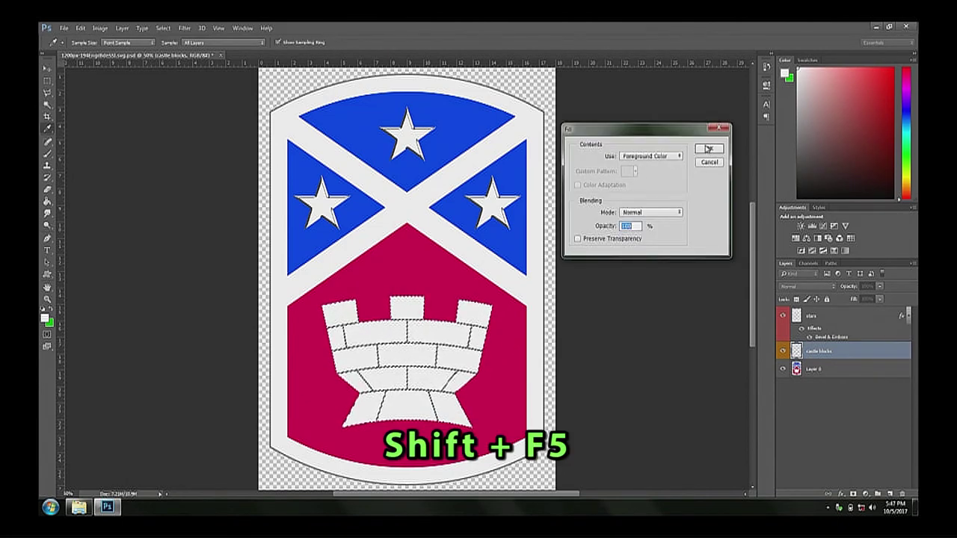
left_click(705, 148)
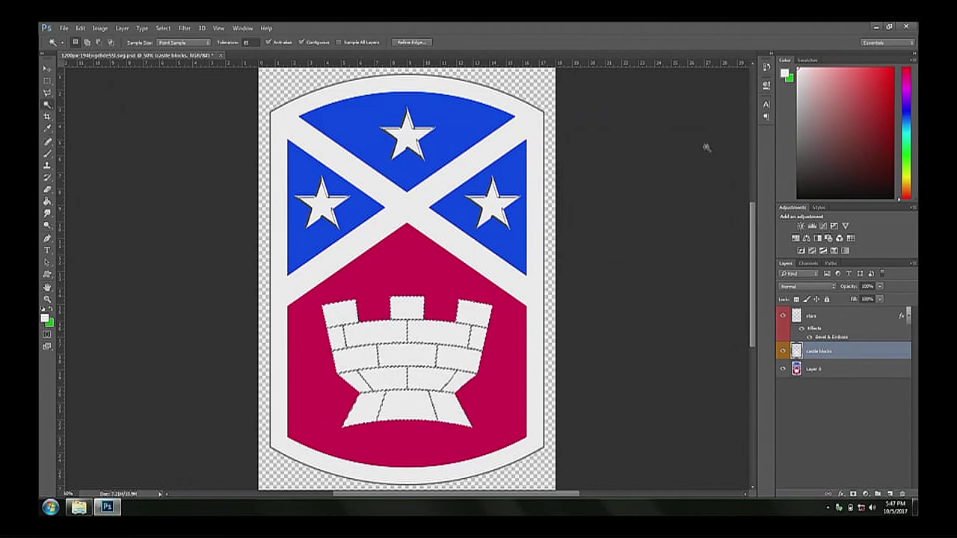
left_click(782, 369)
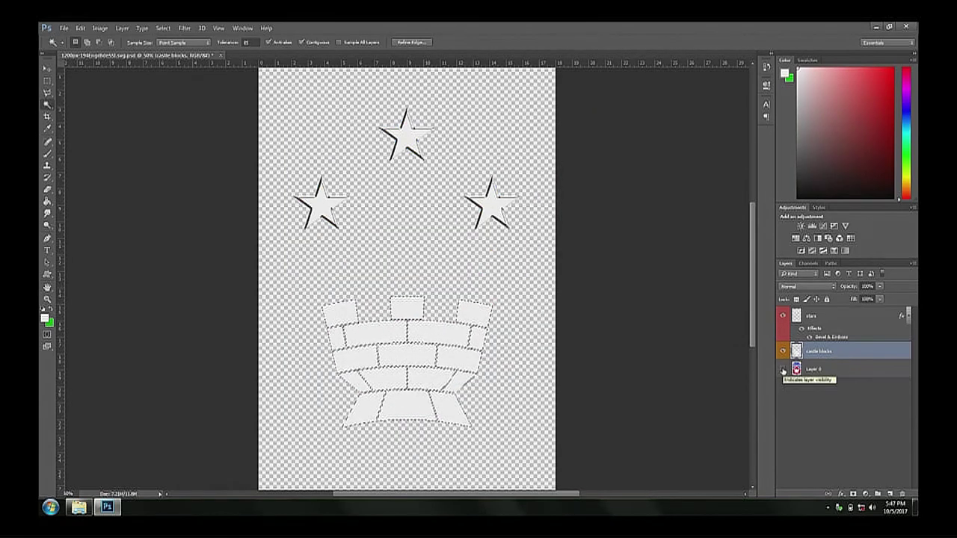
left_click(782, 369)
key("ctrl+d")
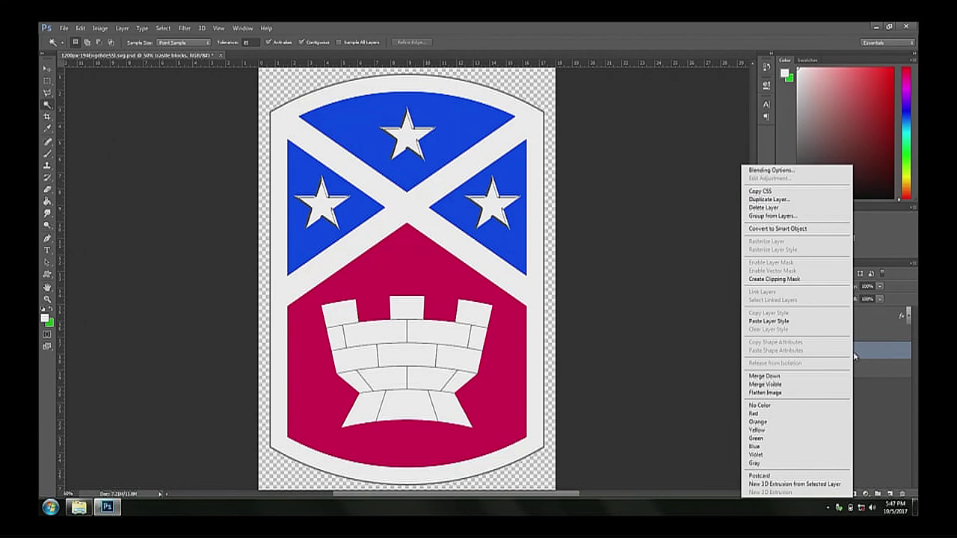
Paste the copied layer style onto the "castle blocks" layer and reduce its bevel depth to a subtler edge.
left_click(803, 322)
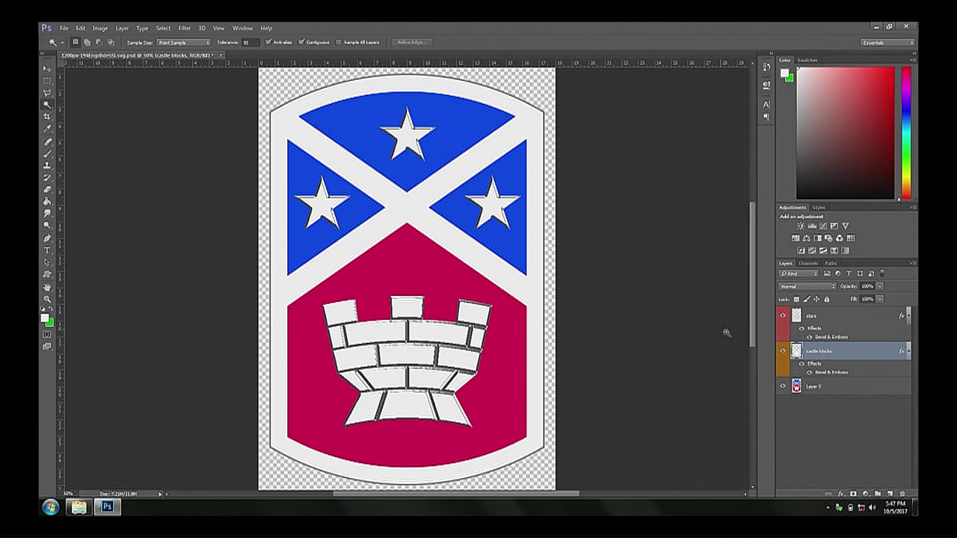
right_click(871, 353)
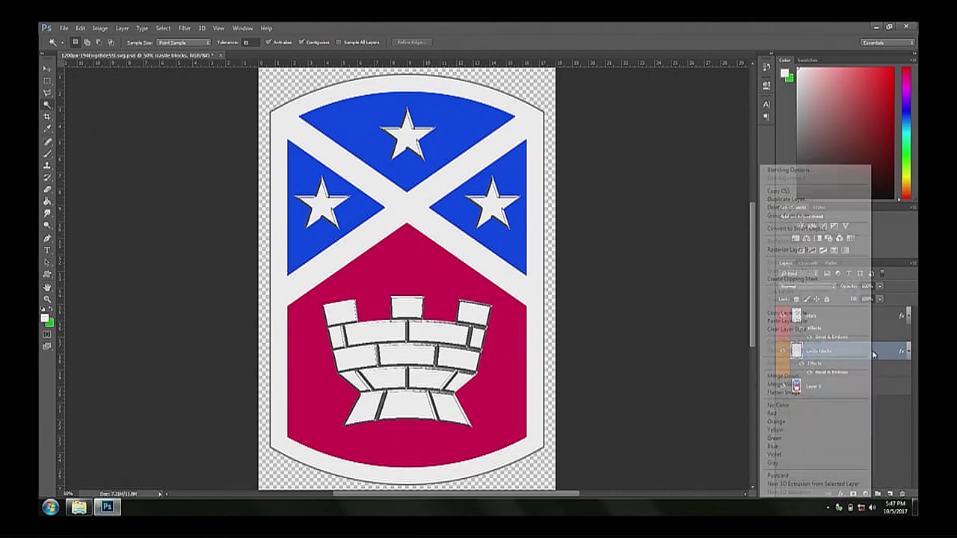
left_click(794, 172)
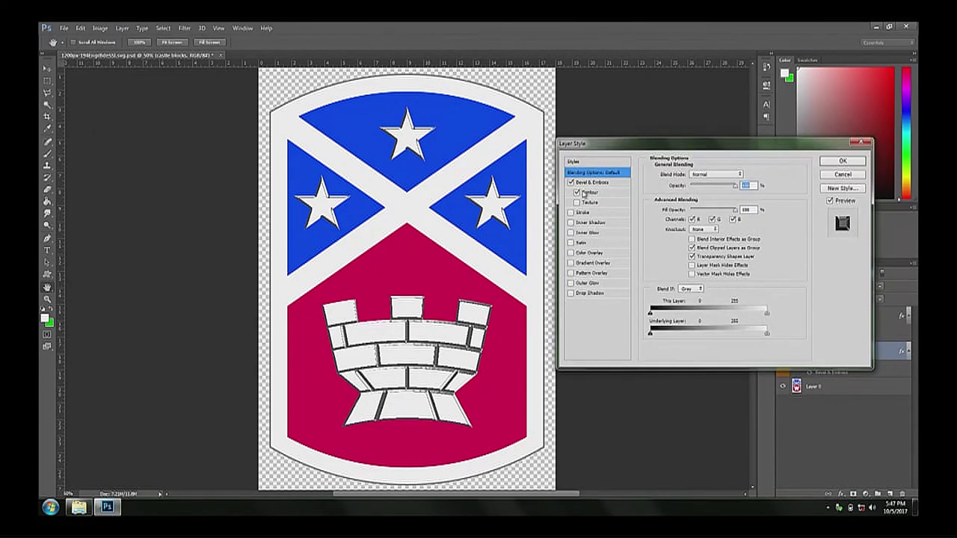
left_click(589, 182)
left_click_drag(730, 196, 689, 204)
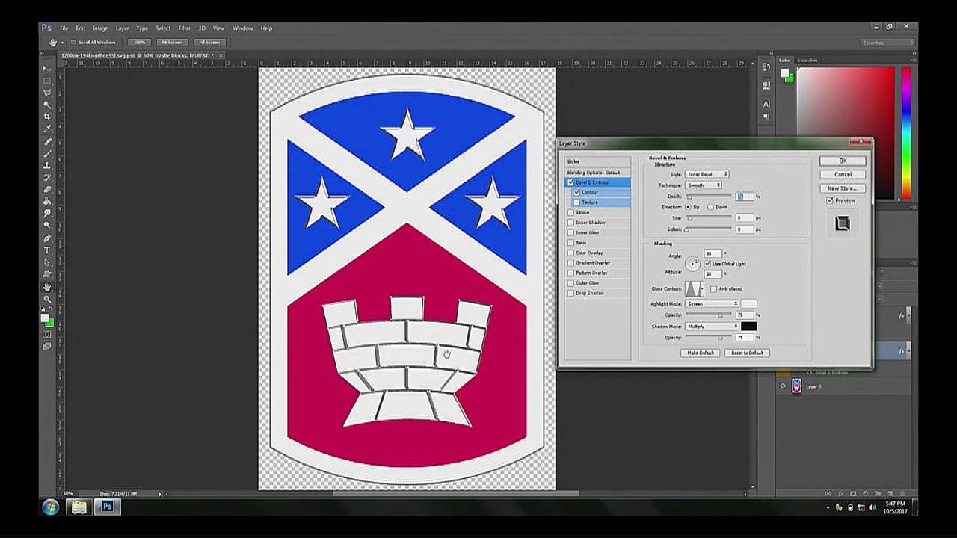
left_click(842, 162)
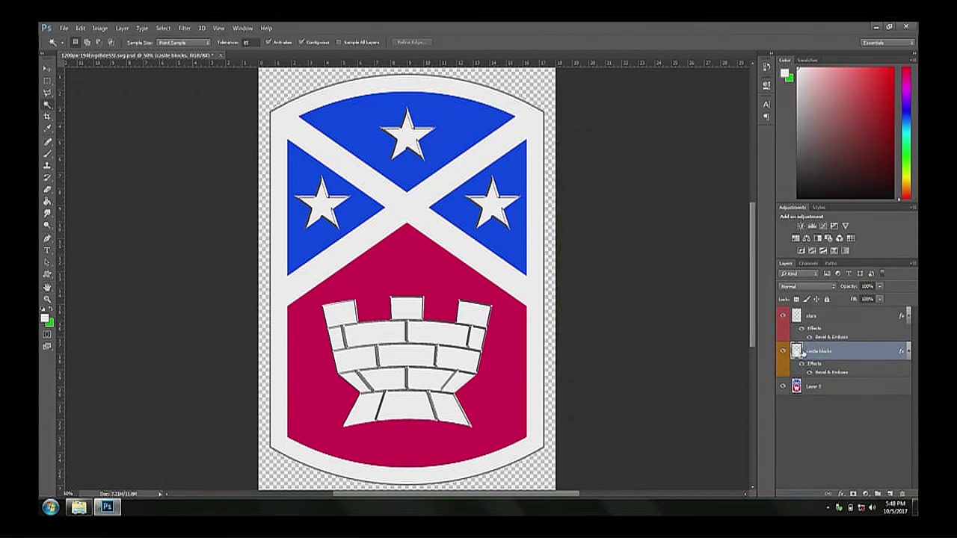
Toggle Layer 0's visibility to inspect the beveled stars and castle blocks with and without the original artwork.
left_click(783, 386)
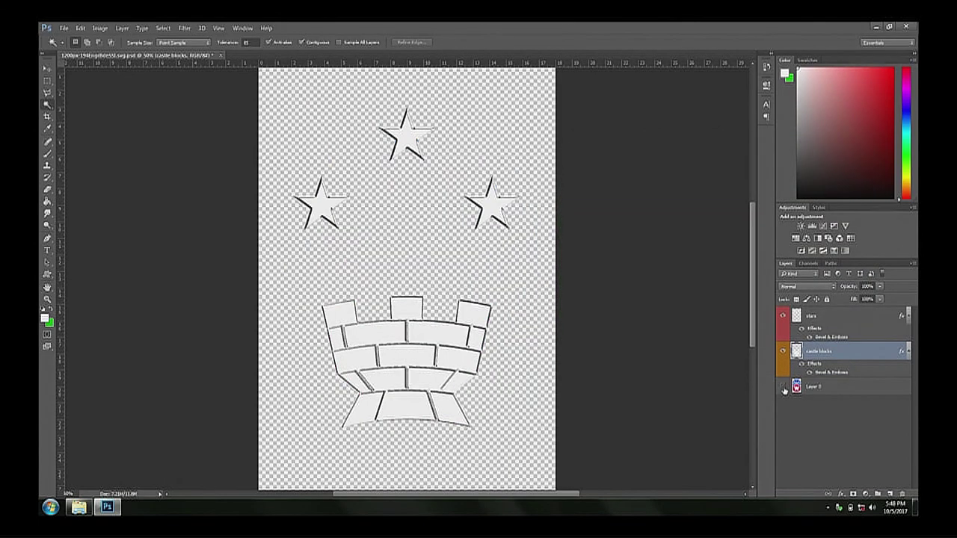
left_click(782, 387)
left_click(783, 387)
left_click(782, 388)
left_click(782, 388)
left_click(783, 387)
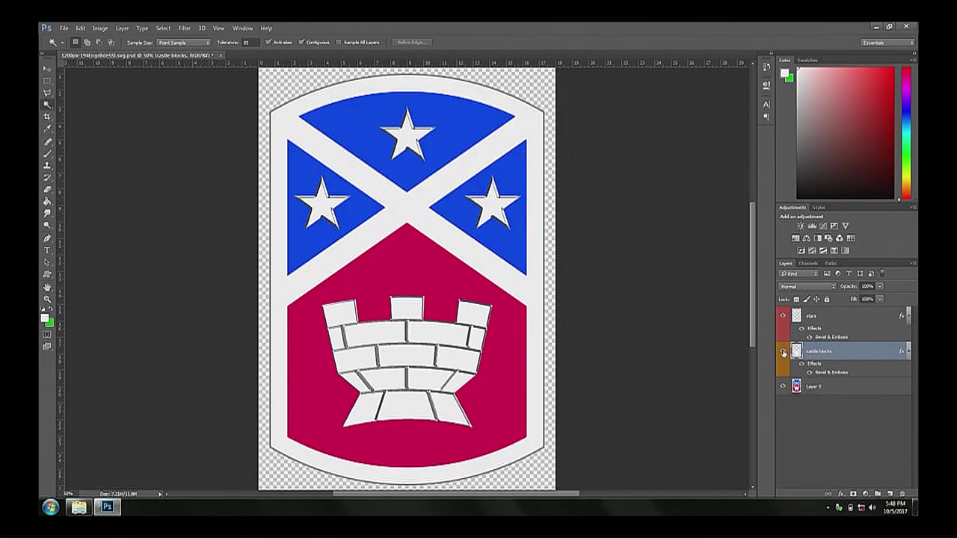
With the "castle blocks" layer hidden, select the crimson field around the castle on Layer 0 and invert the selection.
left_click(782, 352)
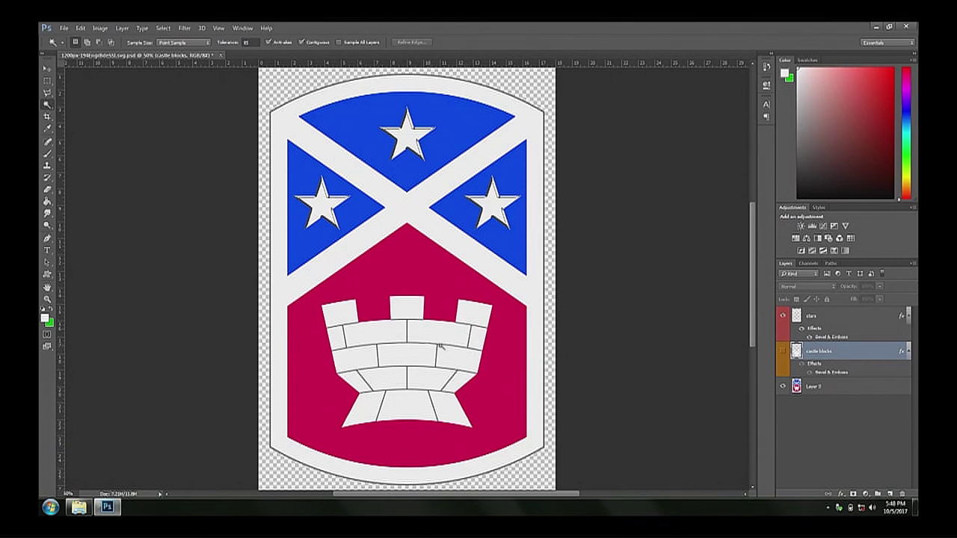
left_click(835, 388)
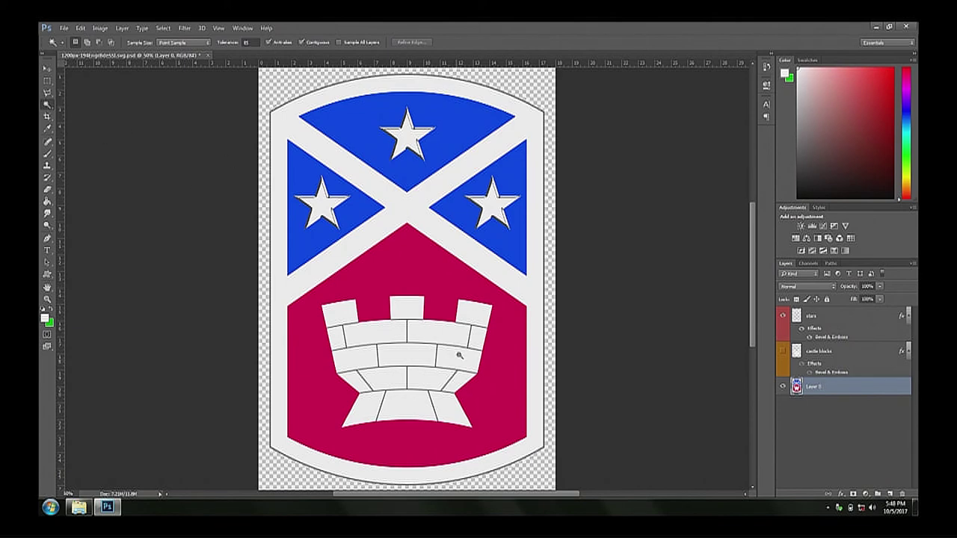
left_click(444, 281)
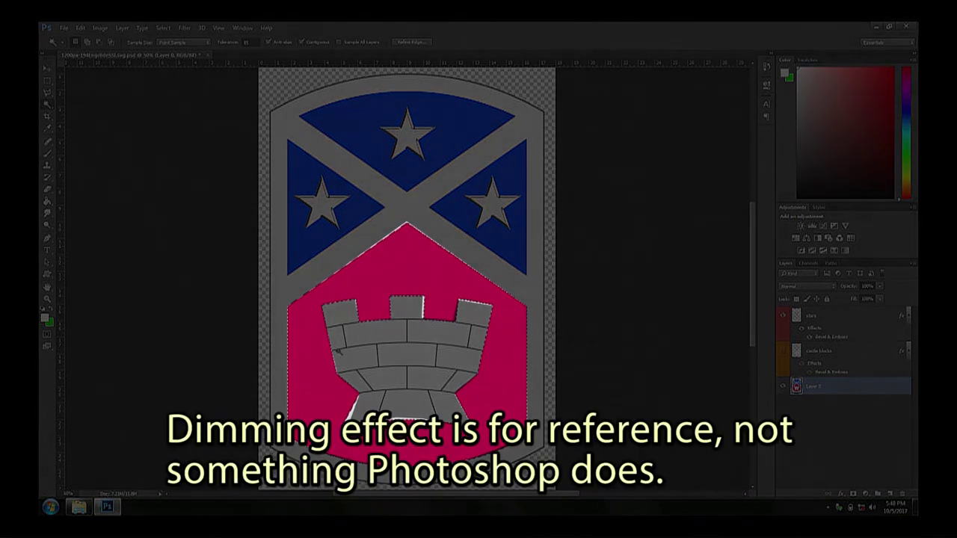
left_click(163, 27)
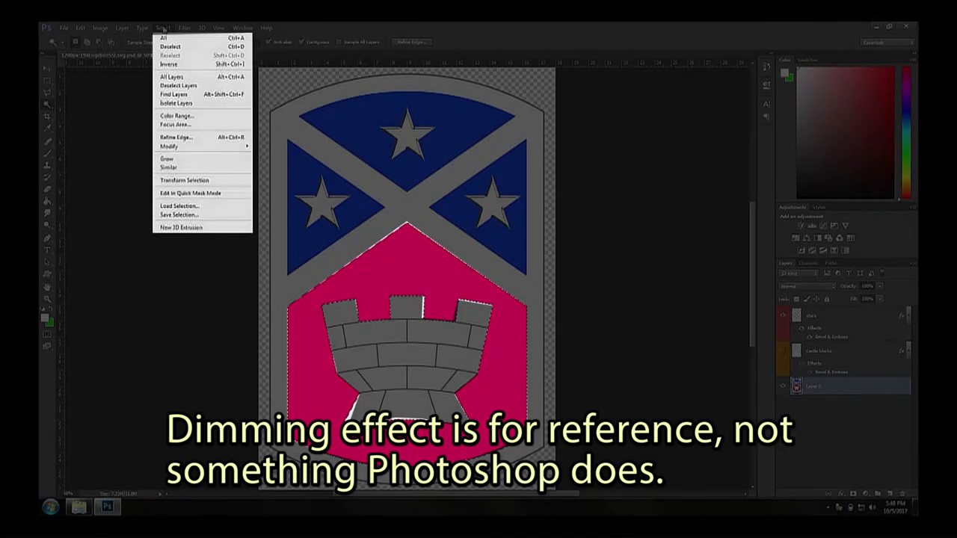
left_click(172, 64)
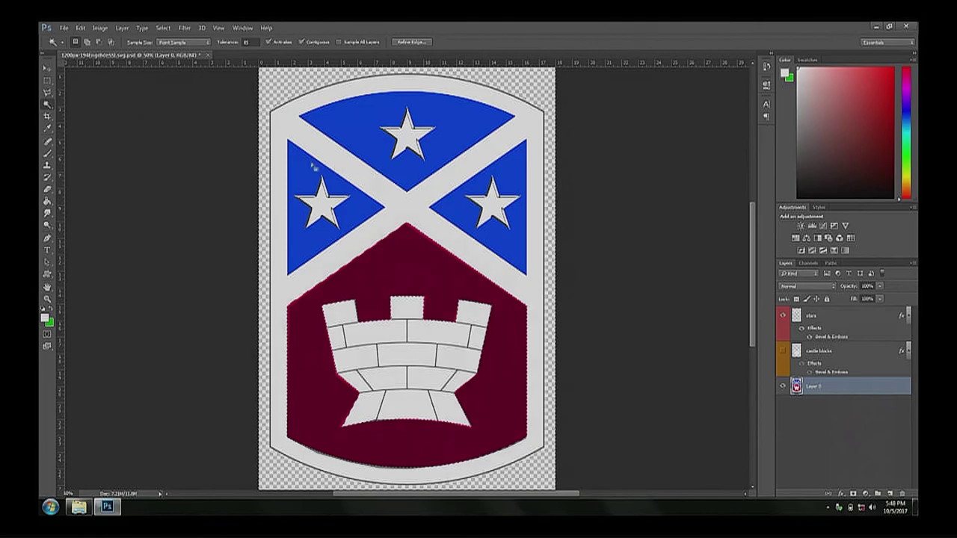
Subtract the upper part of the shield around the stars from the selection with the Polygonal Lasso.
left_click(49, 94)
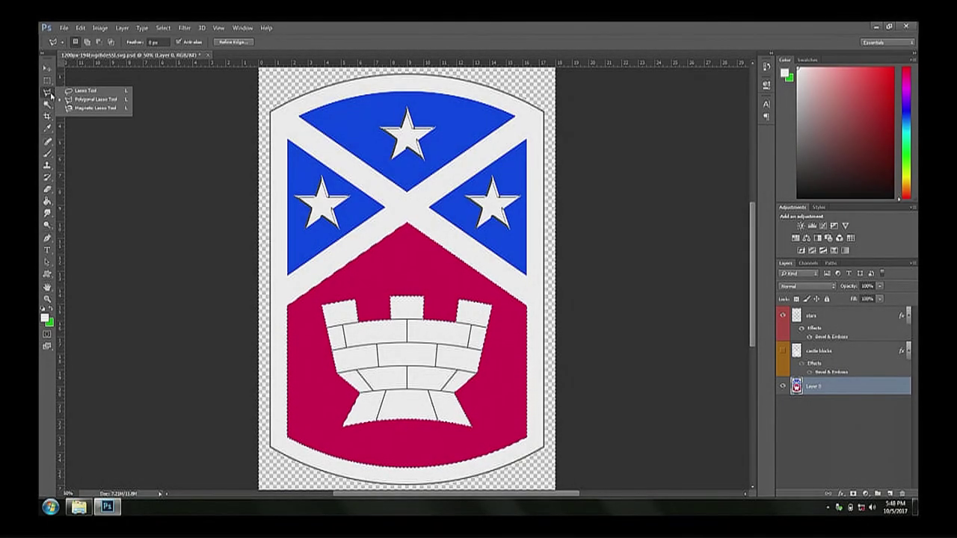
left_click(84, 90)
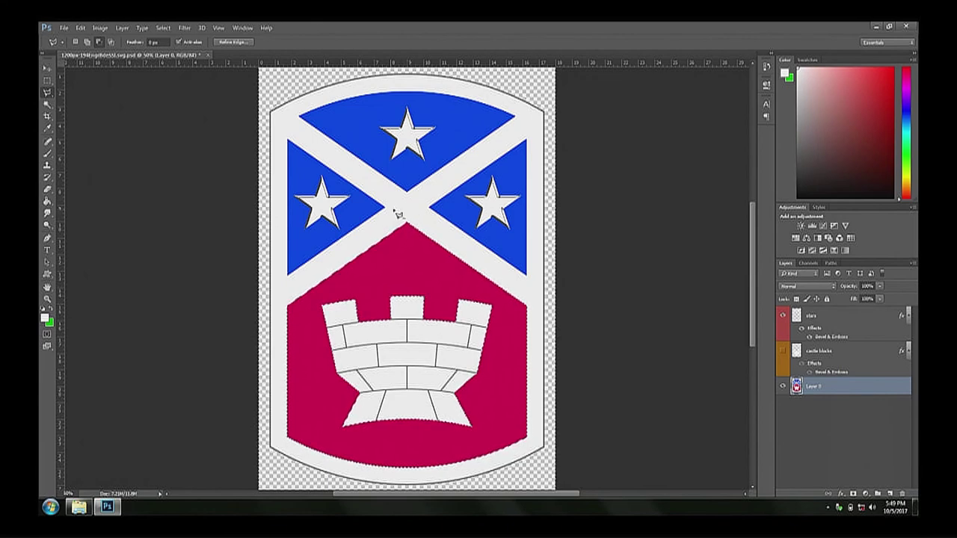
key("alt")
left_click(428, 258, "alt")
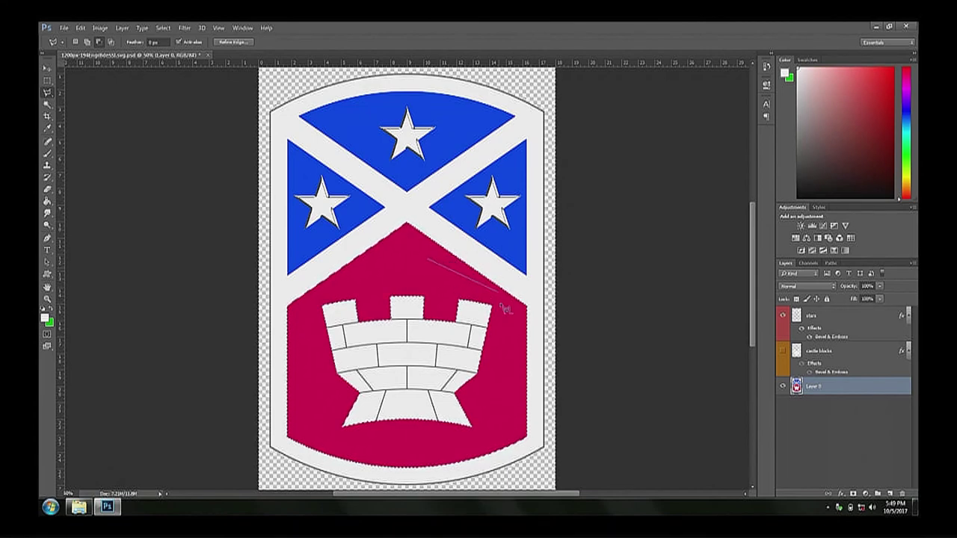
mouse_move(509, 291)
left_mouse_down()
mouse_move(534, 282)
mouse_move(593, 255)
mouse_move(623, 178)
mouse_move(624, 135)
mouse_move(600, 23)
mouse_move(590, 93)
mouse_move(516, 69)
mouse_move(241, 91)
mouse_move(219, 168)
mouse_move(224, 284)
mouse_move(309, 312)
mouse_move(379, 323)
left_mouse_up()
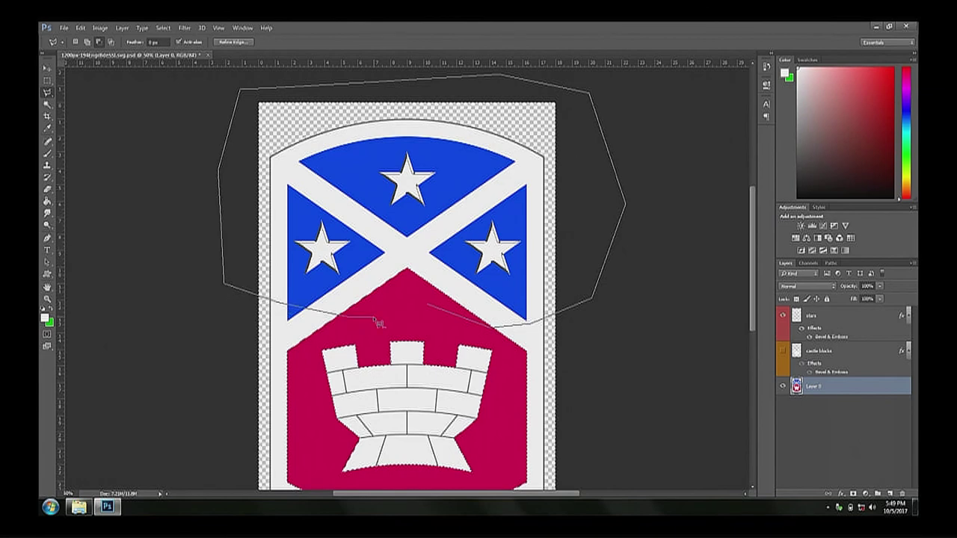
left_click_drag(378, 323, 374, 321)
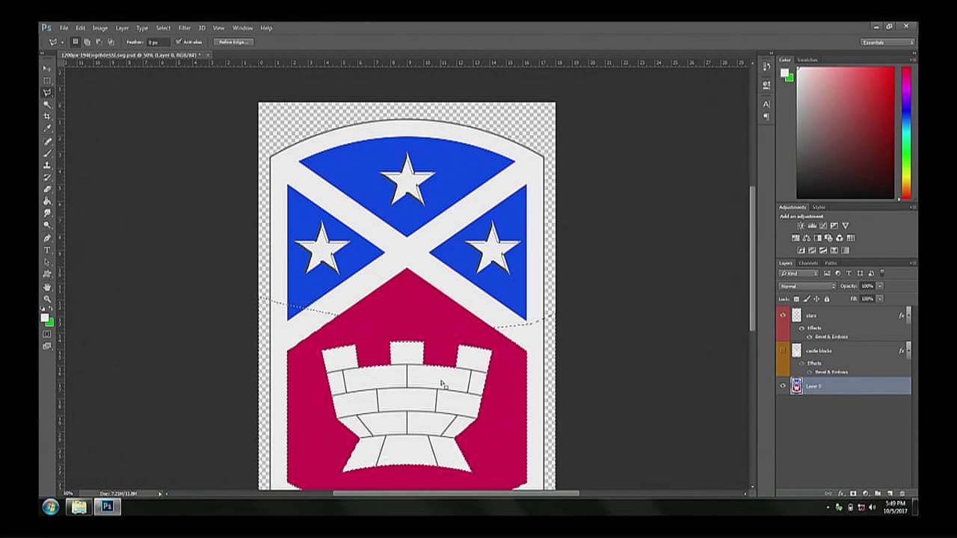
Subtract the remaining areas outside the castle with a Polygonal Lasso outline through the crimson field, leaving only the castle silhouette selected.
left_click(467, 324)
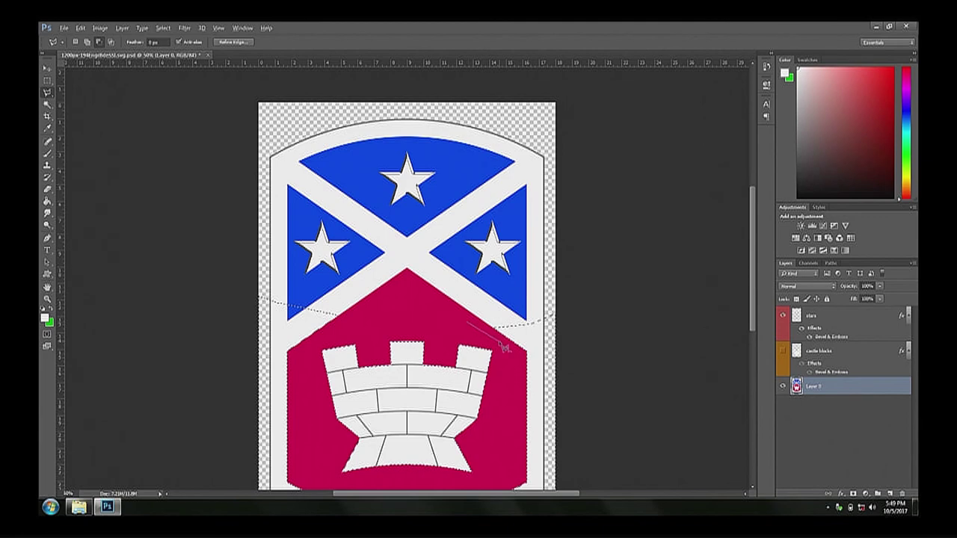
left_click(504, 348)
scroll(523, 448, "down", 3)
left_click(518, 370)
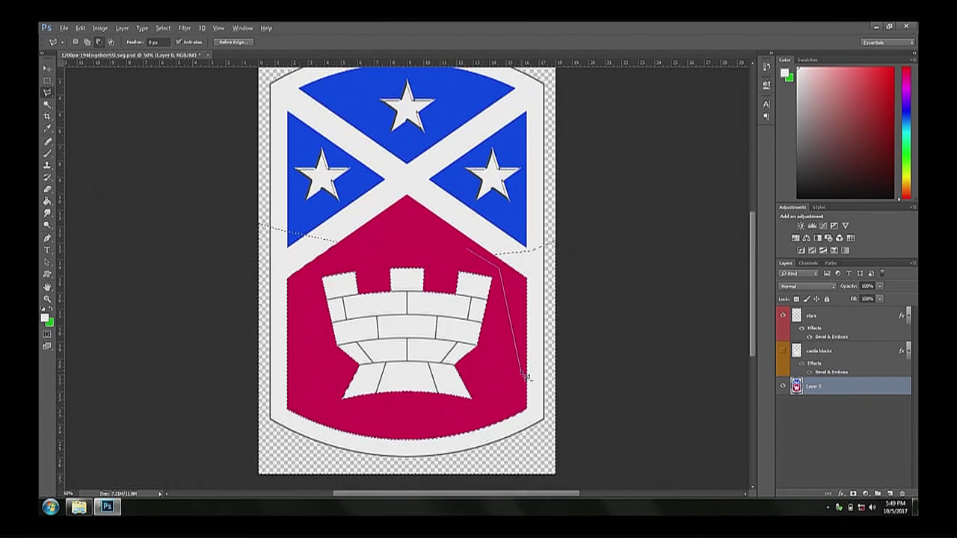
left_click(505, 406)
left_click(447, 423)
left_click(361, 423)
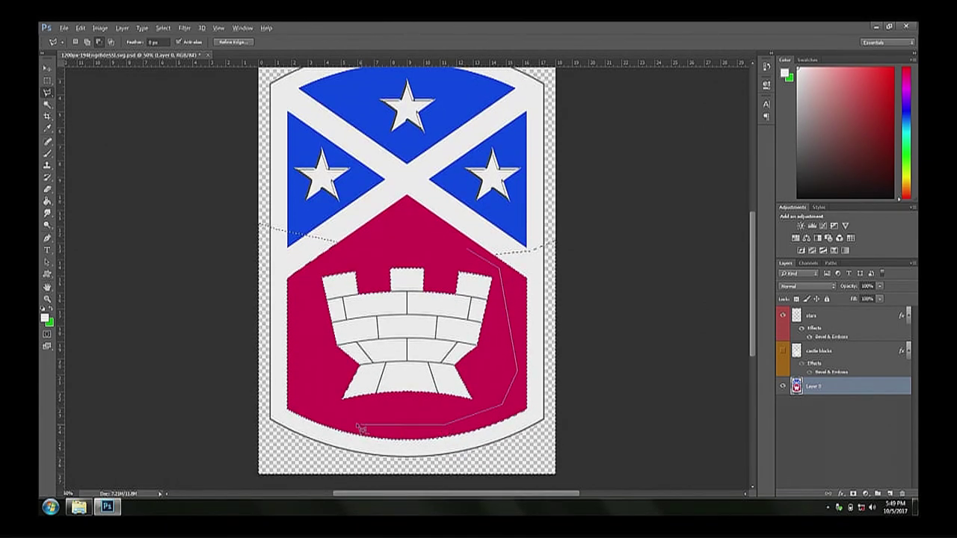
left_click(302, 397)
left_click(299, 304)
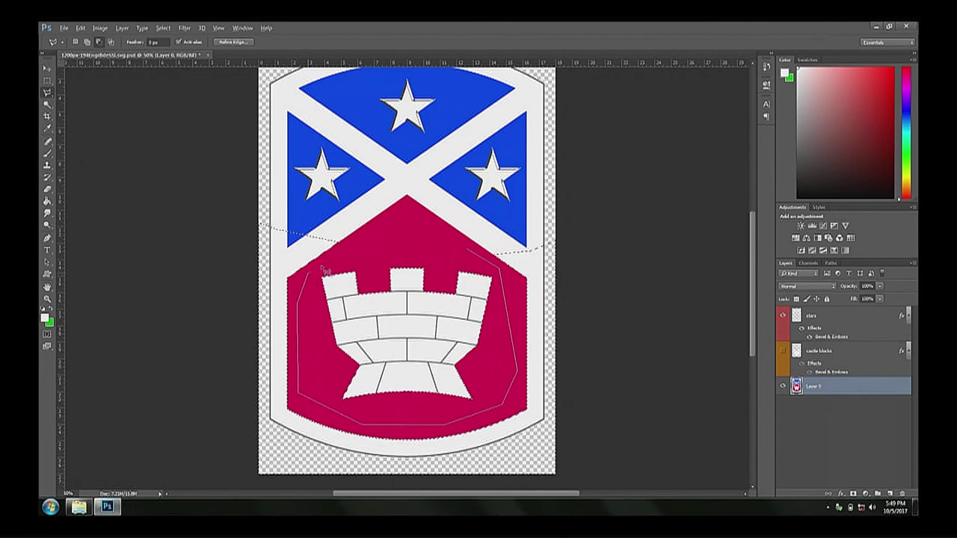
left_click(359, 243)
left_click(329, 208)
left_click(232, 200)
left_click(196, 217)
left_click(171, 355)
left_click(244, 482)
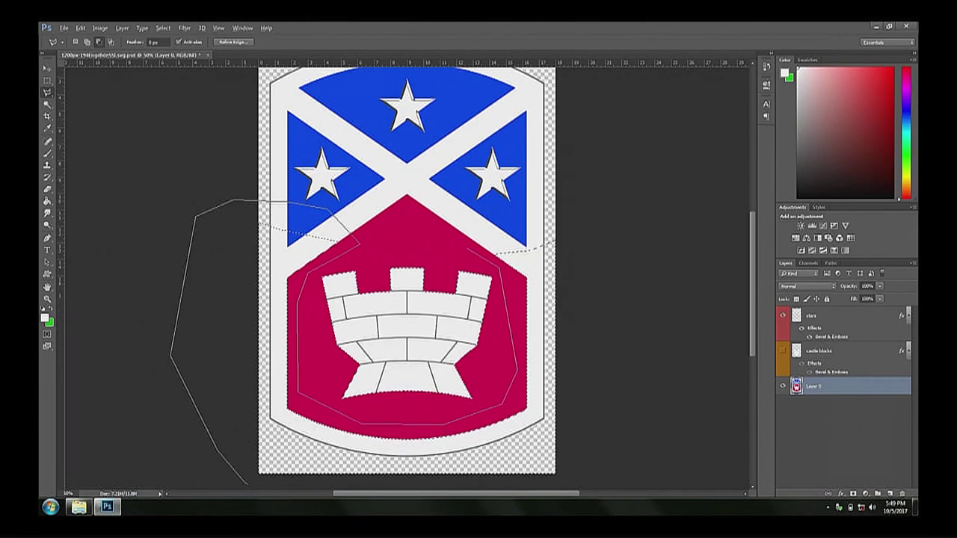
left_click(486, 482)
left_click(594, 456)
left_click(615, 238)
left_click(566, 170)
double_click(484, 178)
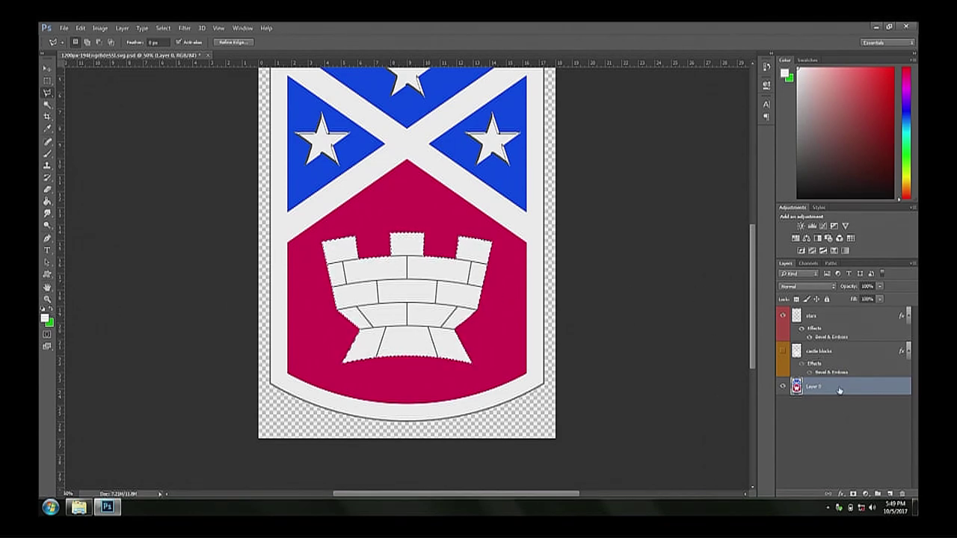
Create a new layer named "castle blocks background" with a yellow color label above Layer 0.
key("ctrl+shift+n")
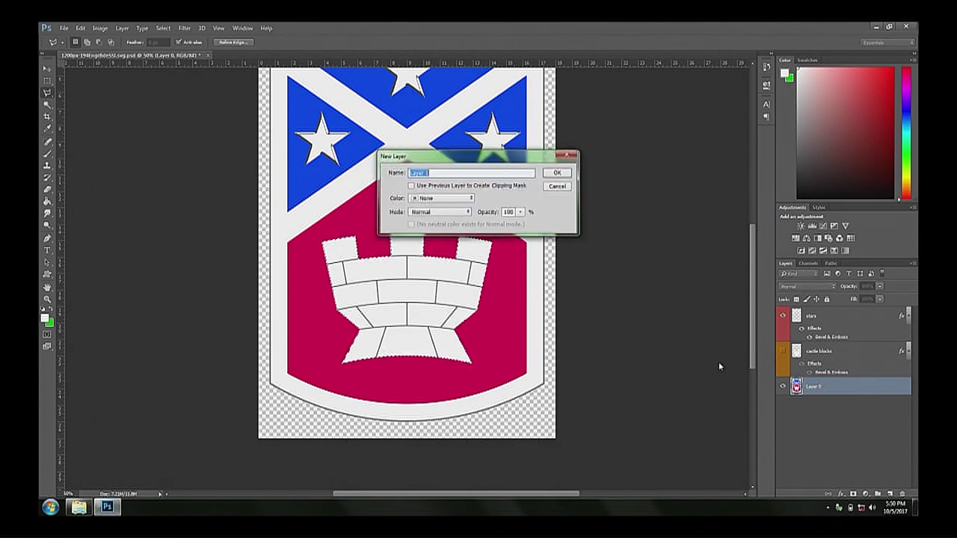
type("castle blocks background")
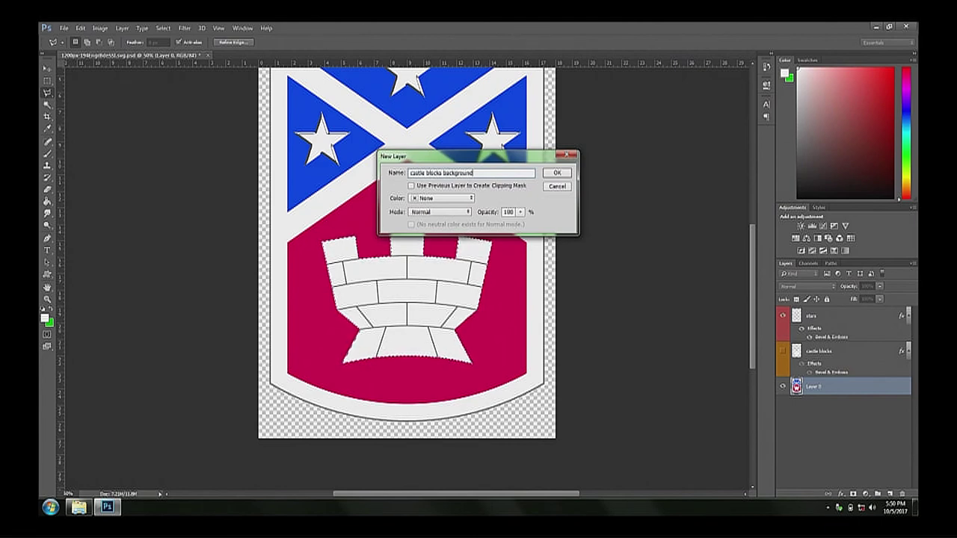
left_click(437, 199)
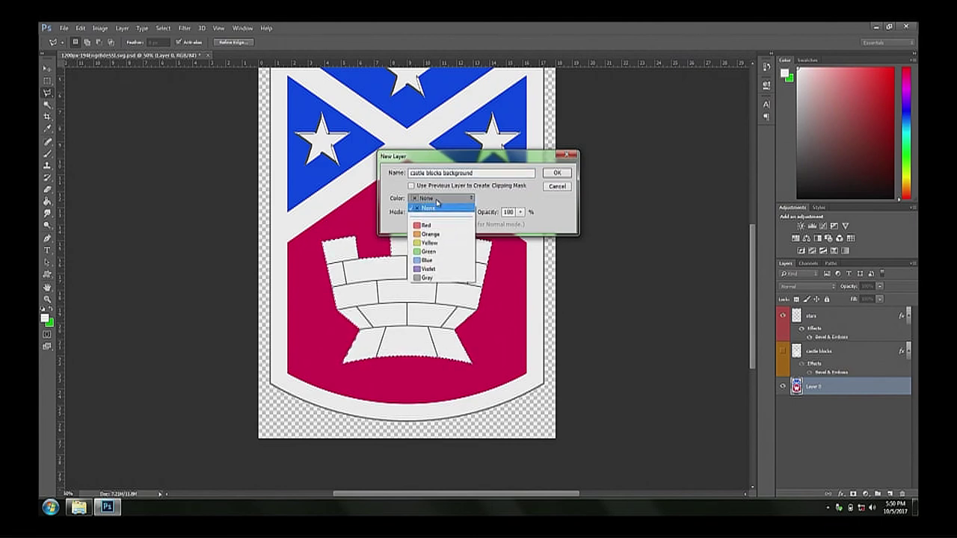
left_click(556, 172)
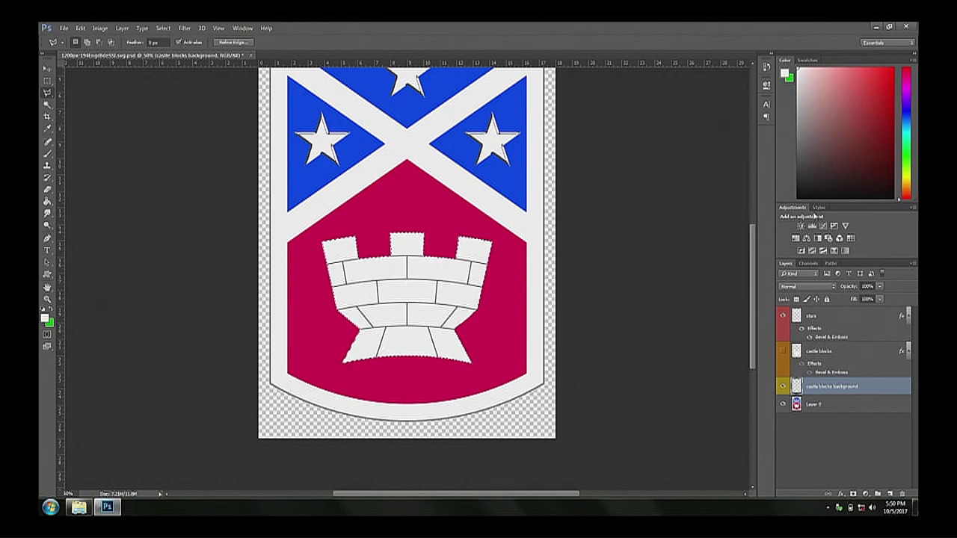
Fill the castle silhouette with dark gray, clear the selection, and check the result behind the visible castle blocks with Layer 0 hidden and shown.
mouse_move(809, 160)
left_mouse_down()
mouse_move(799, 170)
mouse_move(793, 164)
left_mouse_up()
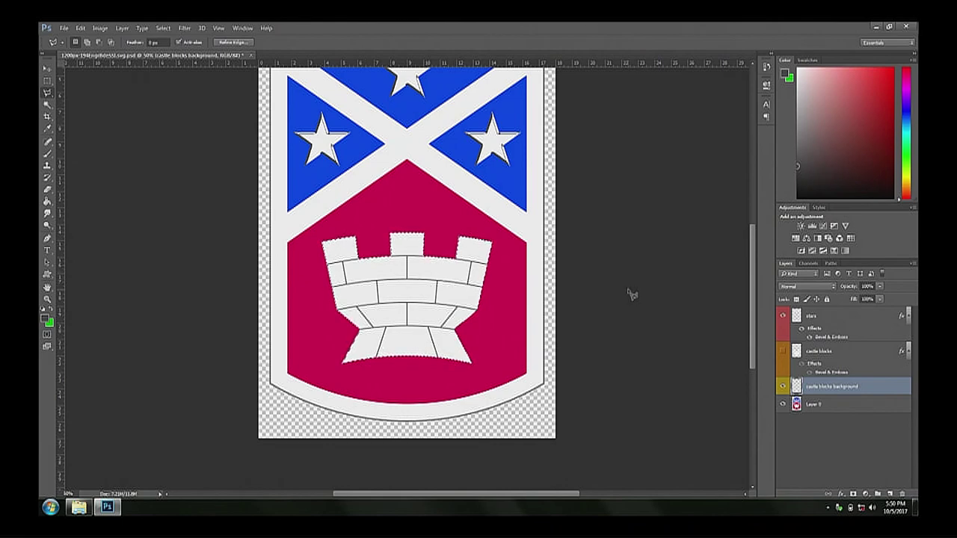
key("shift+F5")
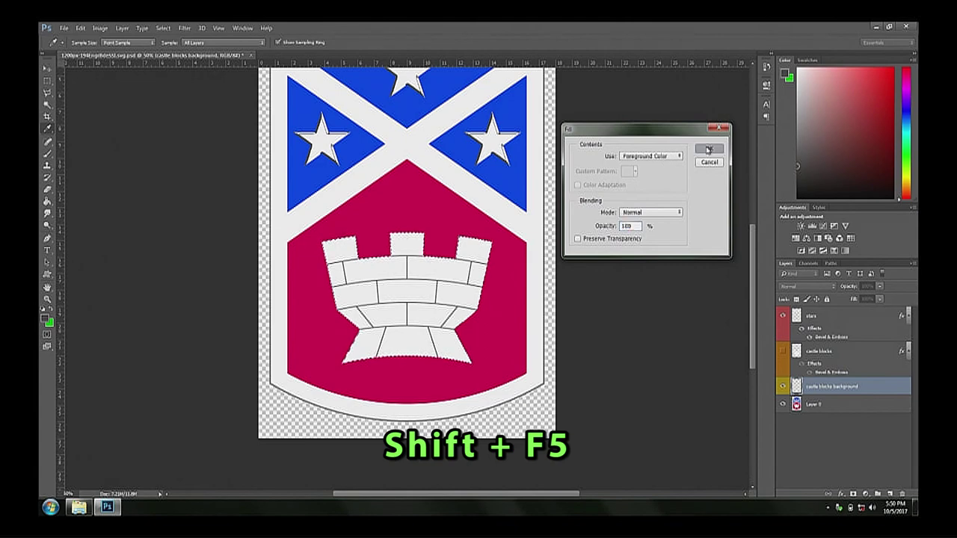
left_click(707, 150)
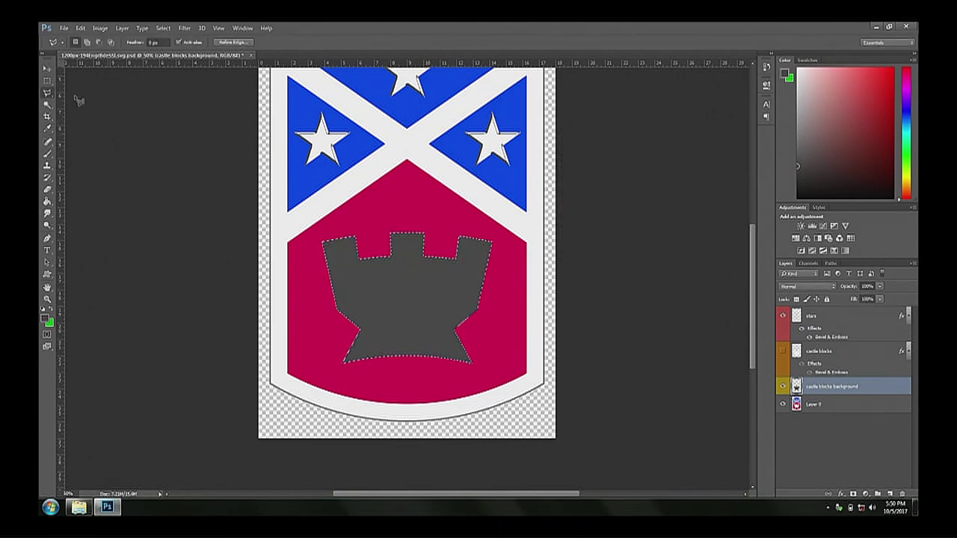
left_click(47, 81)
left_click(242, 247)
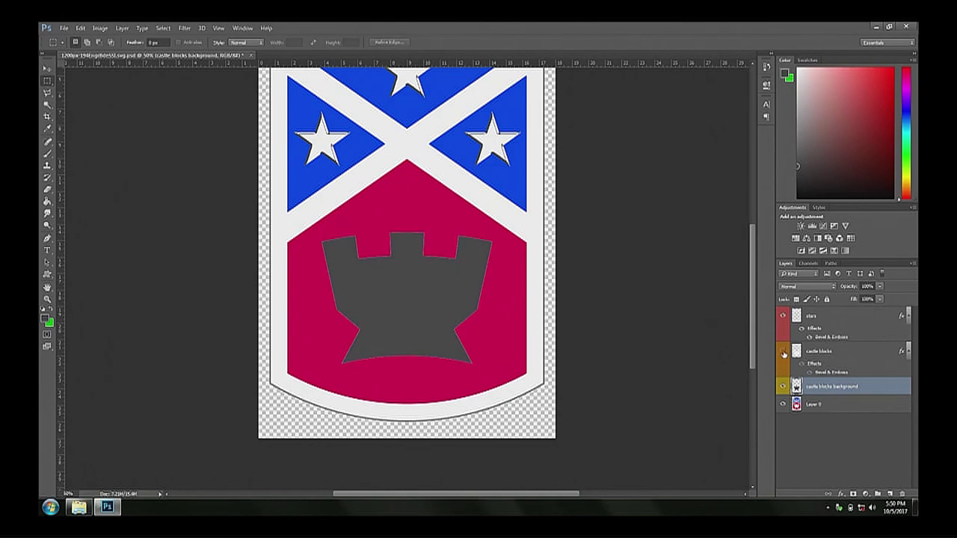
left_click(782, 405)
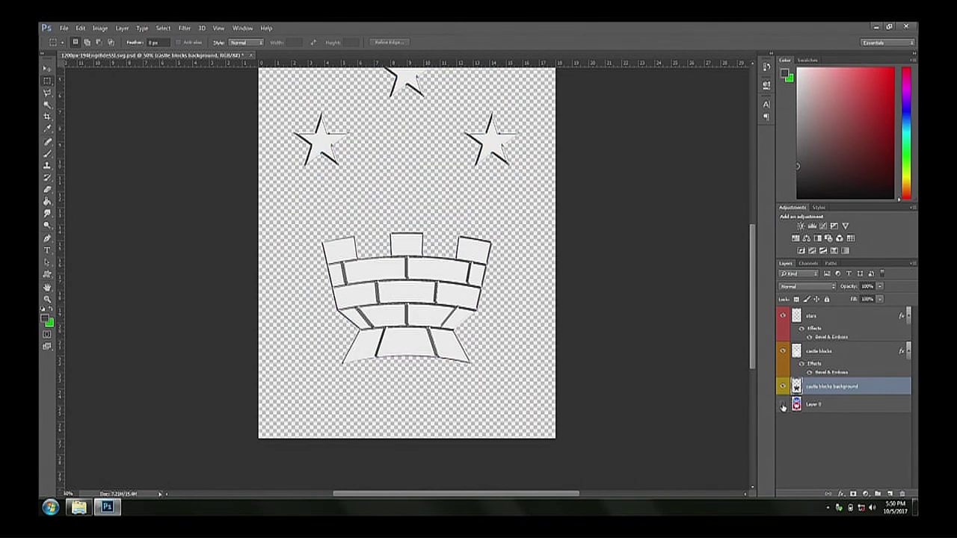
left_click(782, 404)
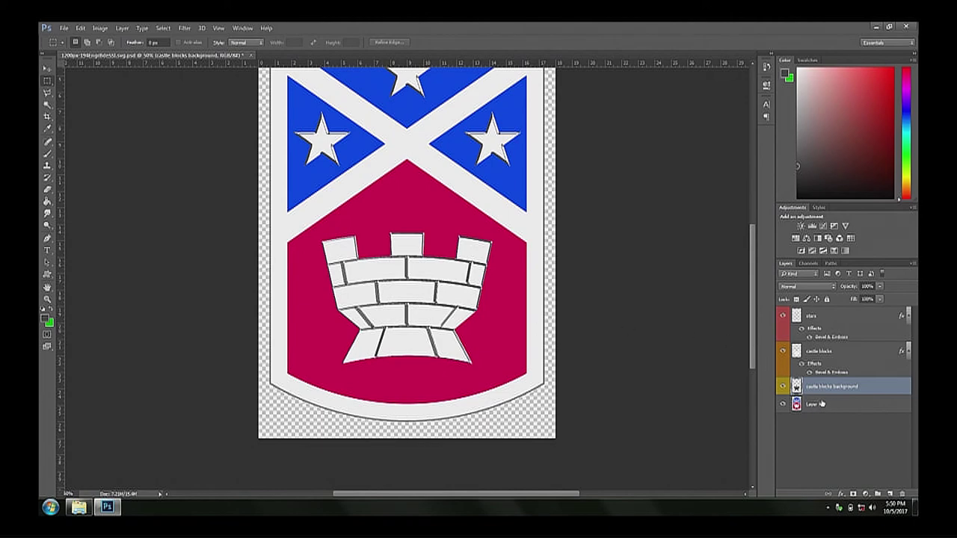
Select the shield's white borders on Layer 0 with the Magic Wand and sample their white as the foreground color.
scroll(506, 323, "up", 5)
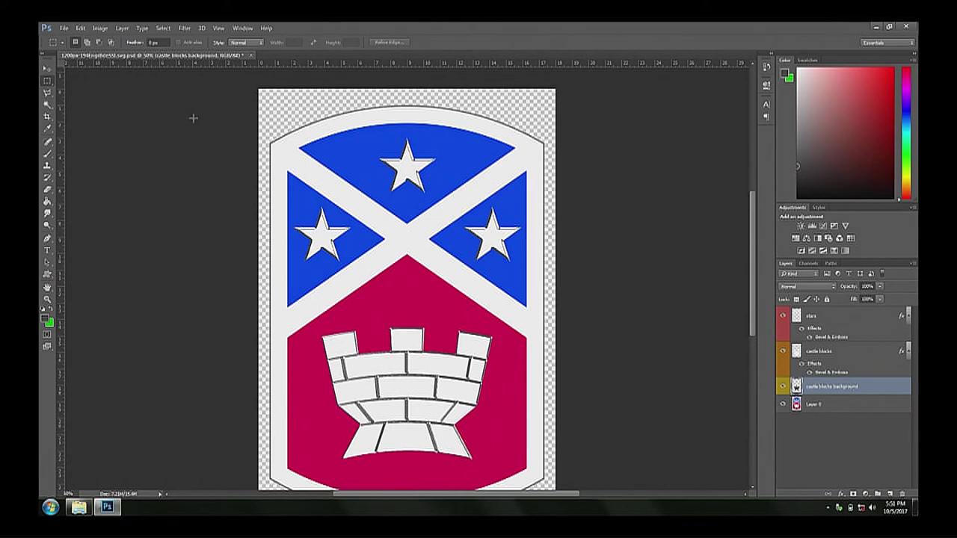
key("w")
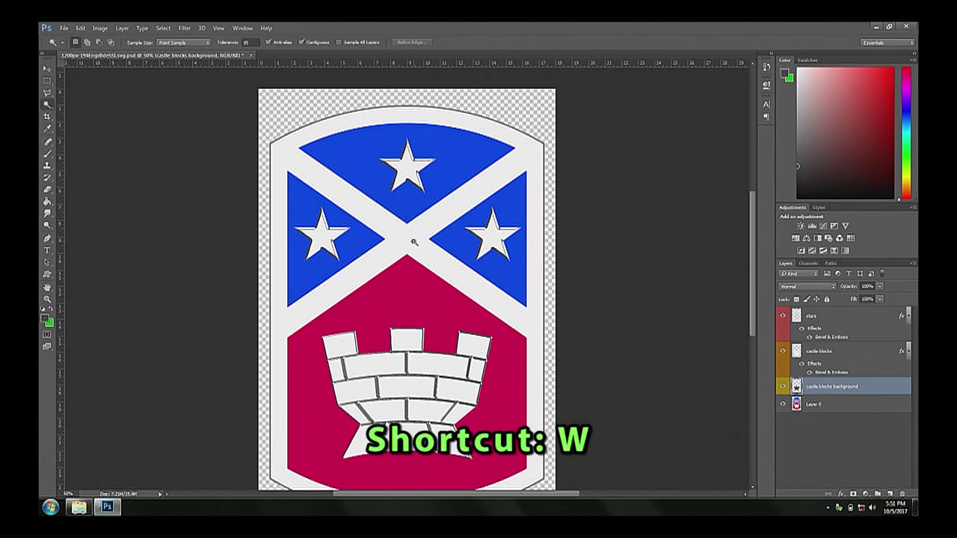
left_click(822, 410)
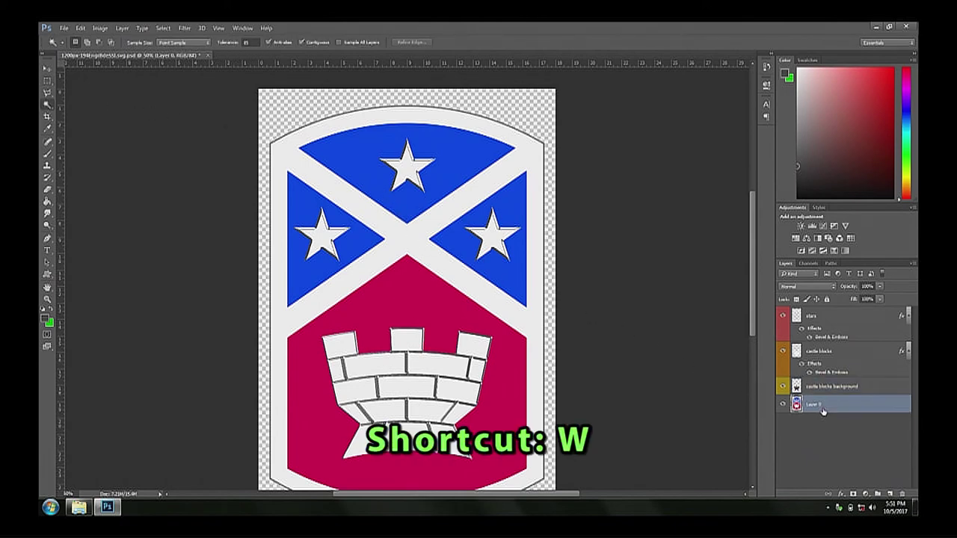
left_click(404, 244)
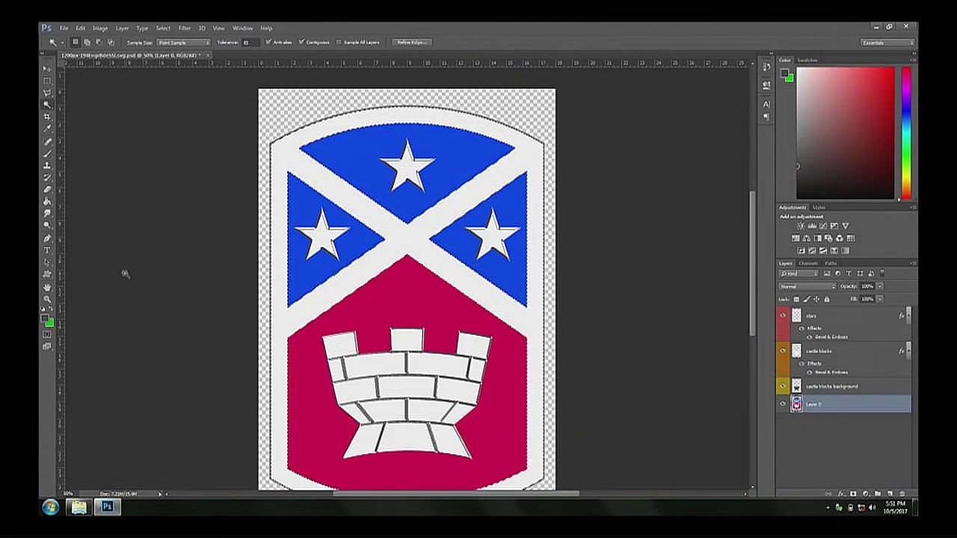
key("i")
left_click(318, 299)
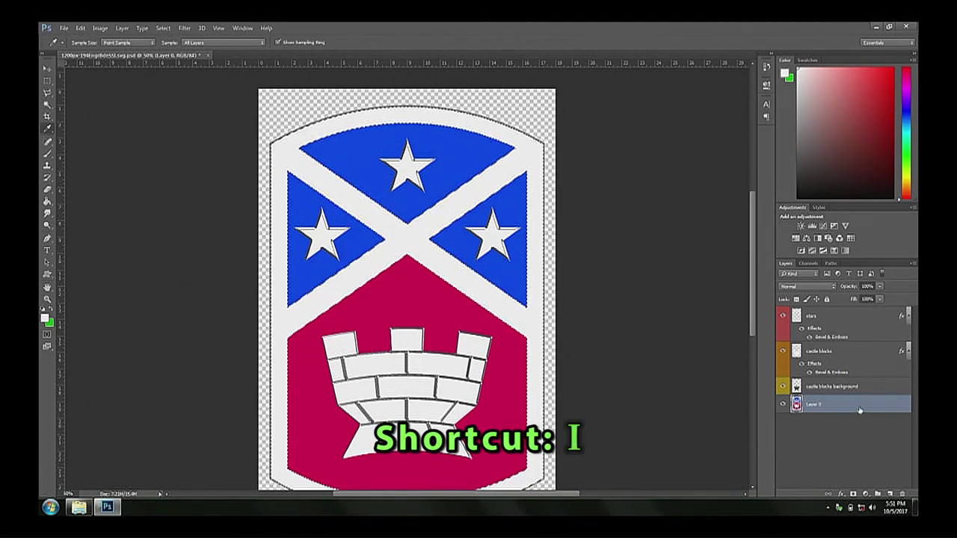
Create a new layer named "white borders" with a green color label.
key("ctrl+shift+n")
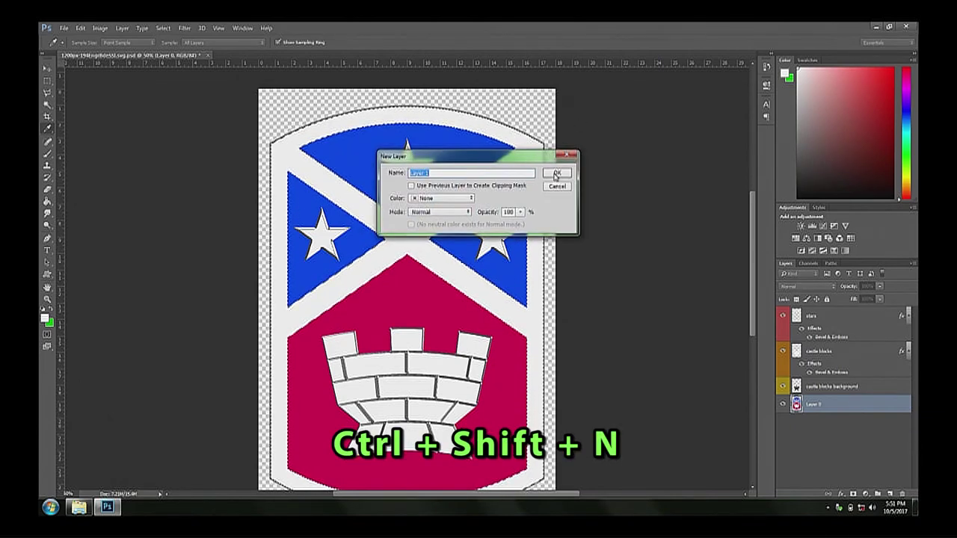
type("white borders")
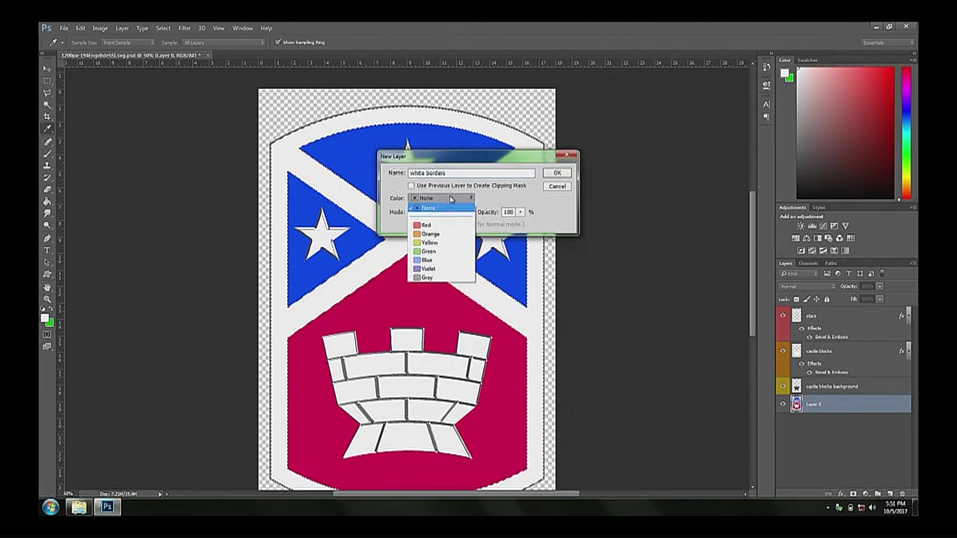
left_click(565, 174)
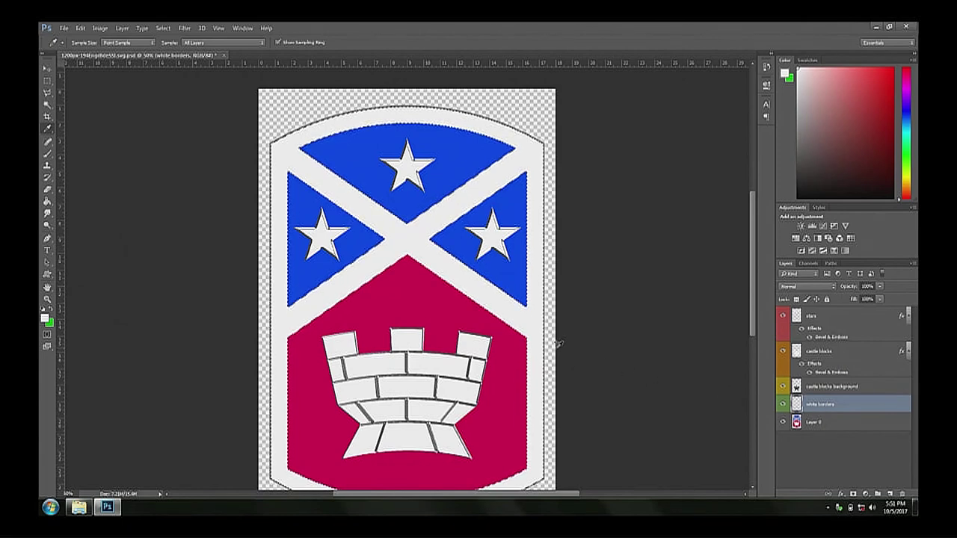
Fill the selected borders with the white foreground color at 100% opacity and check the fill with Layer 0 hidden and shown.
key("shift+F5")
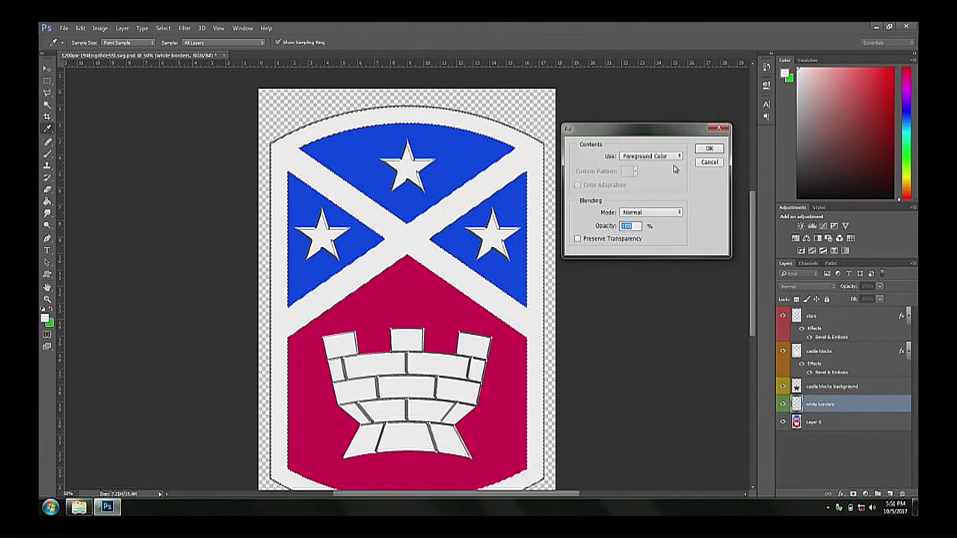
left_click(710, 147)
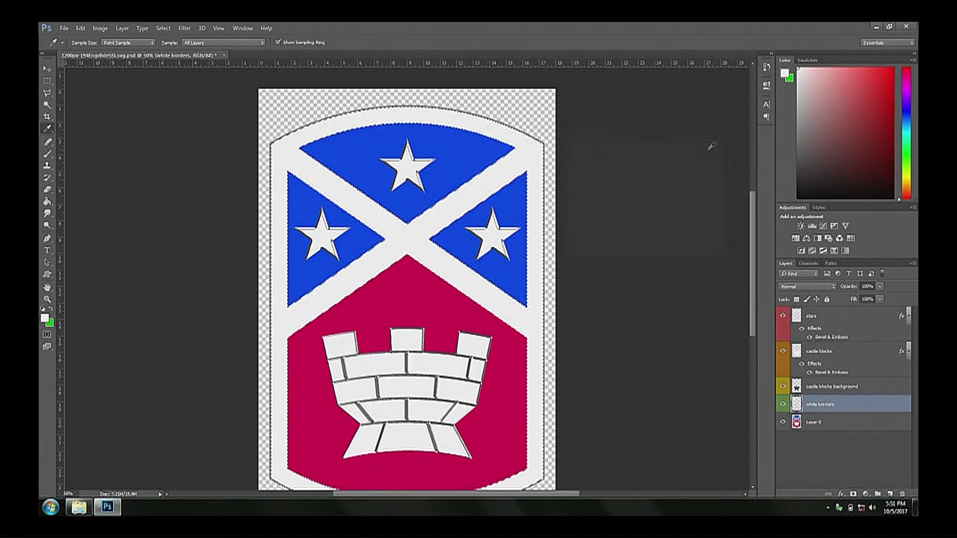
left_click(782, 423)
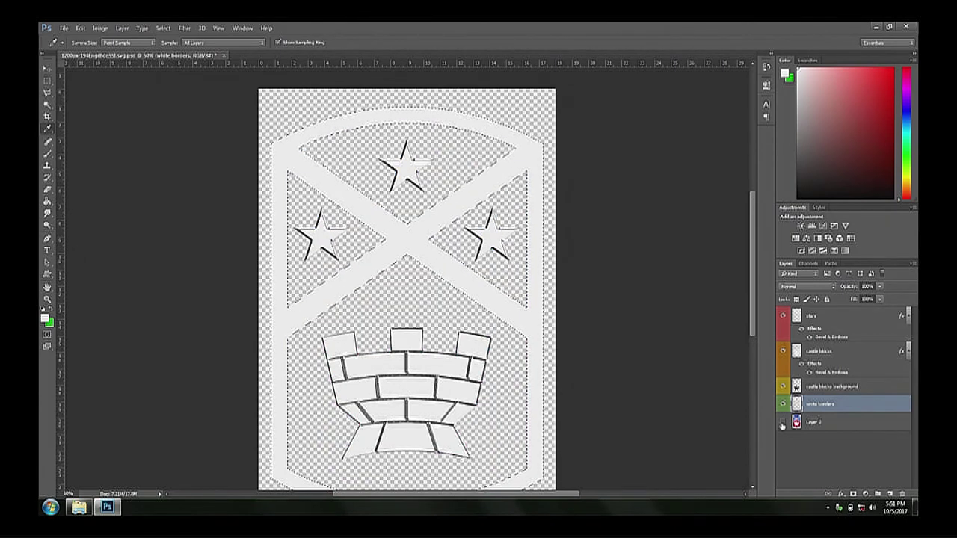
left_click(782, 424)
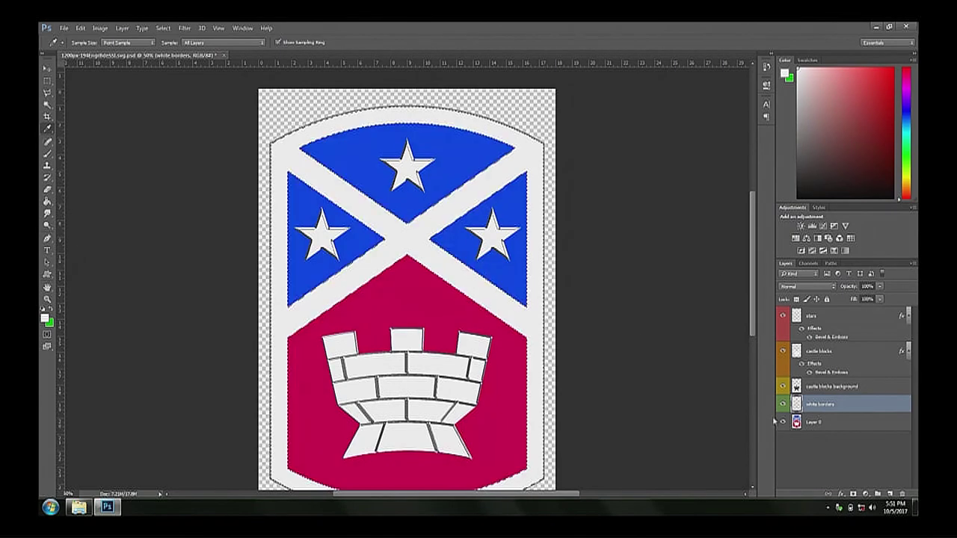
Clear the selection and paste the copied Bevel & Emboss layer style onto the "white borders" layer.
left_click(47, 81)
left_click(48, 81)
left_click(209, 175)
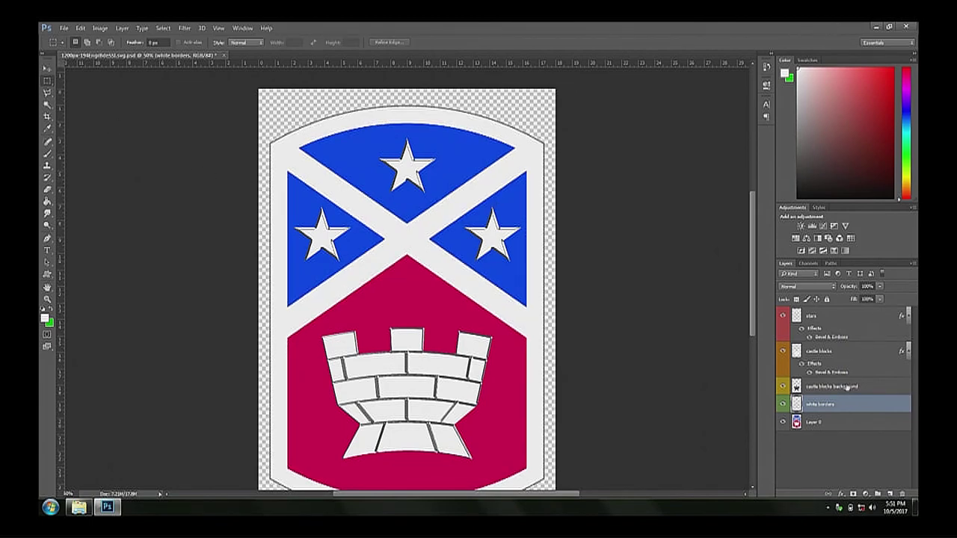
right_click(895, 407)
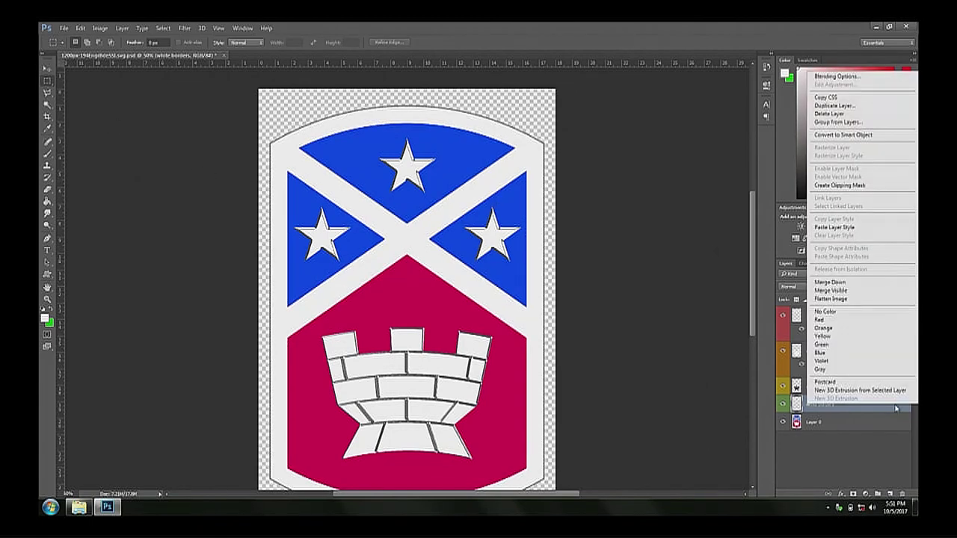
left_click(852, 228)
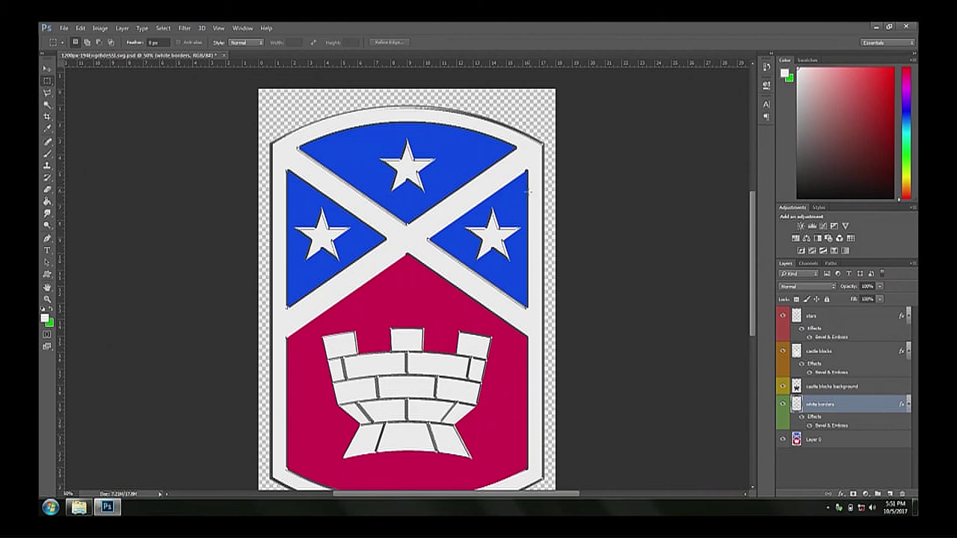
right_click(857, 404)
left_click(837, 75)
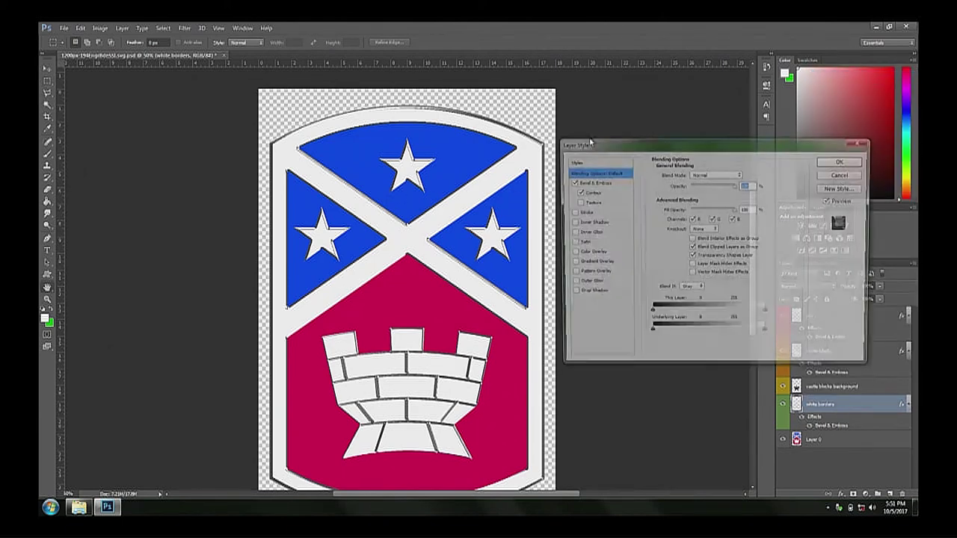
left_click(598, 183)
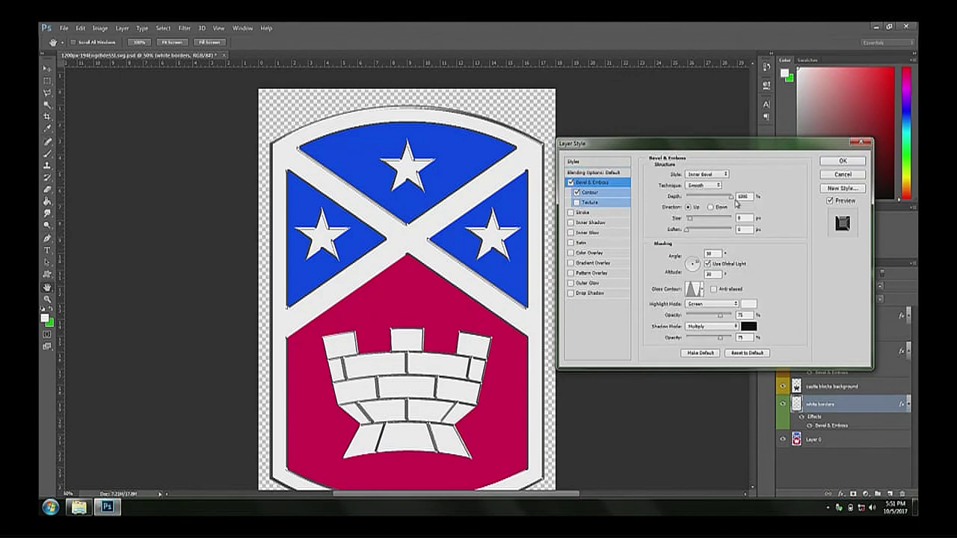
left_click_drag(698, 219, 690, 223)
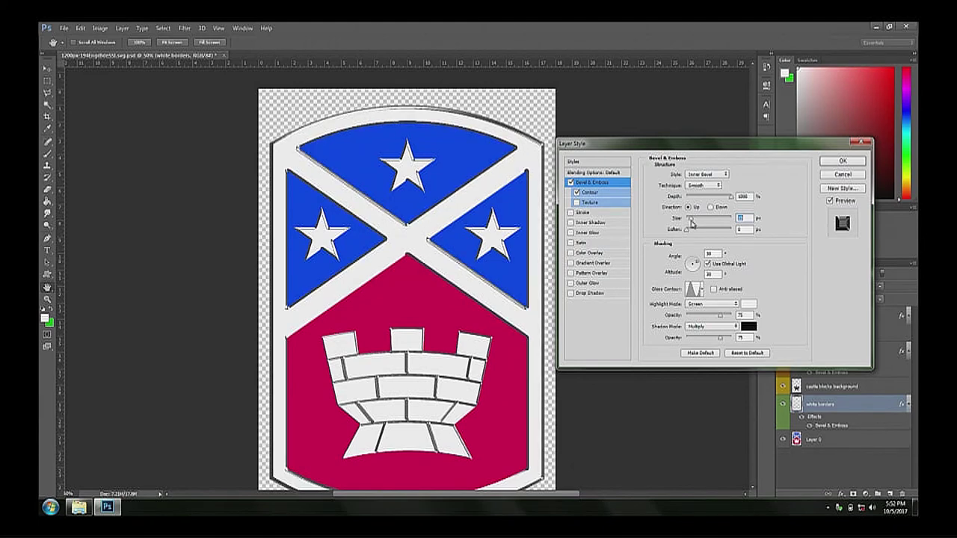
left_click_drag(691, 224, 688, 223)
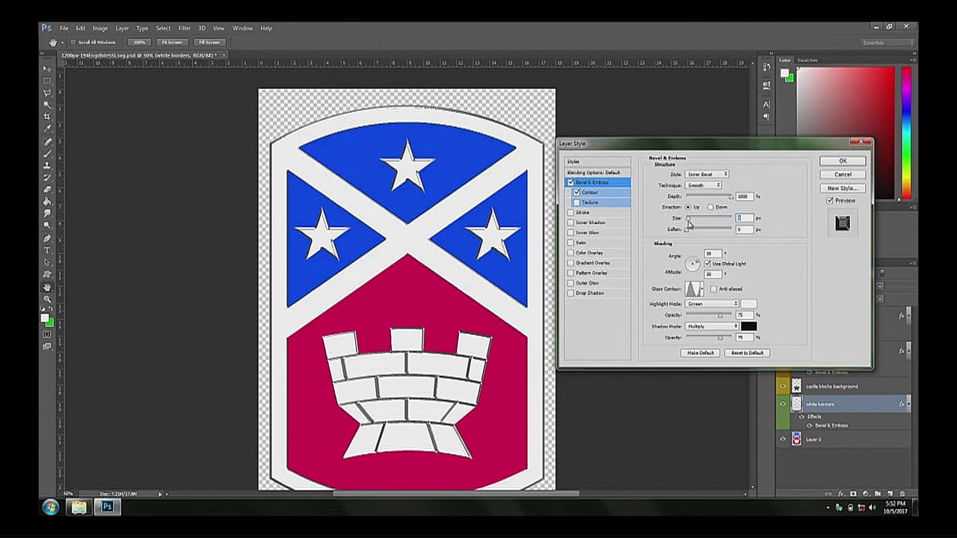
left_click(851, 178)
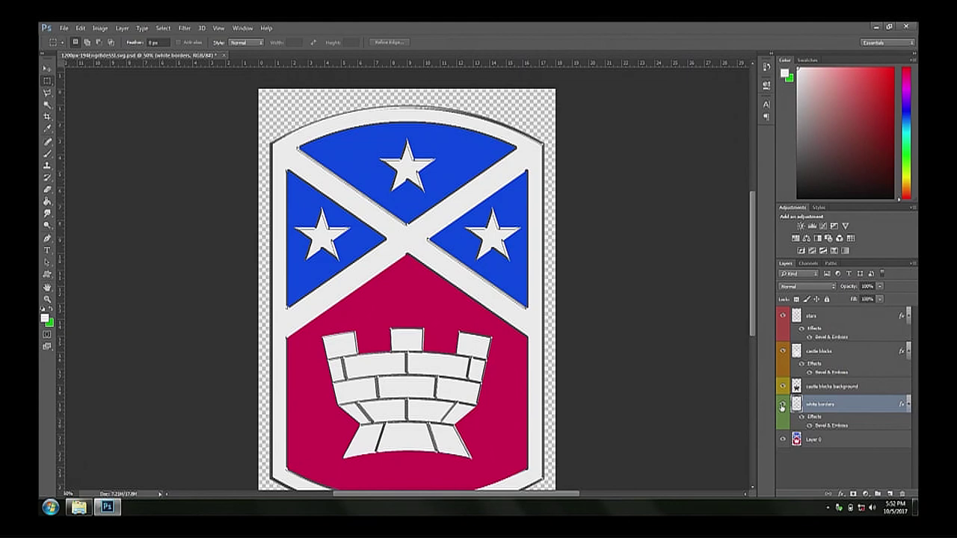
Compare the emblem with and without the four element layers, and with only "castle blocks" hidden, making Layer 0 the active layer.
left_click_drag(782, 407, 782, 316)
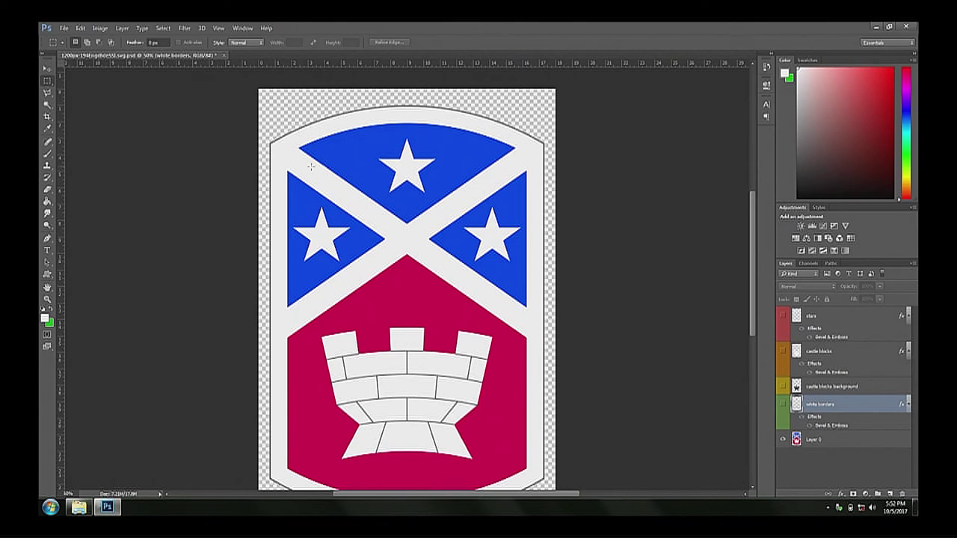
left_click_drag(782, 405, 785, 314)
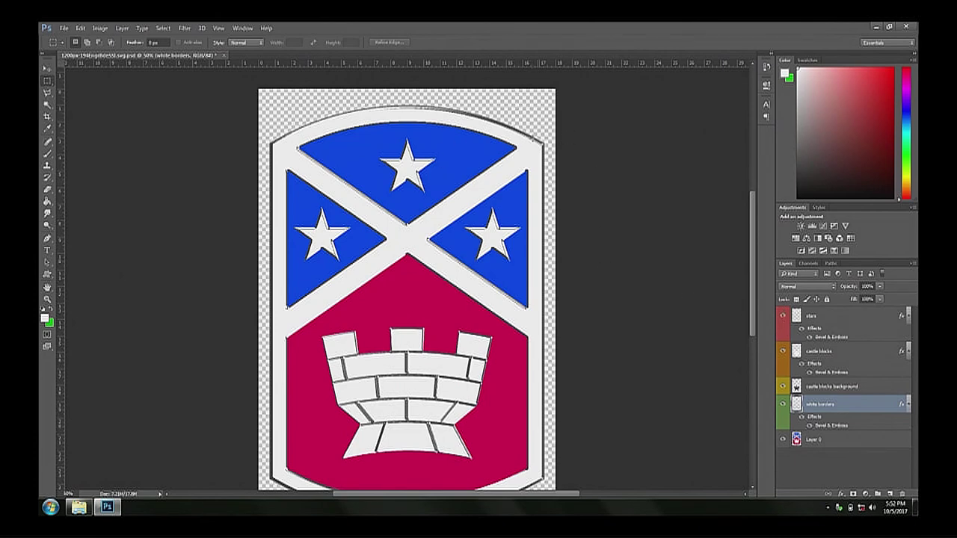
left_click(820, 439)
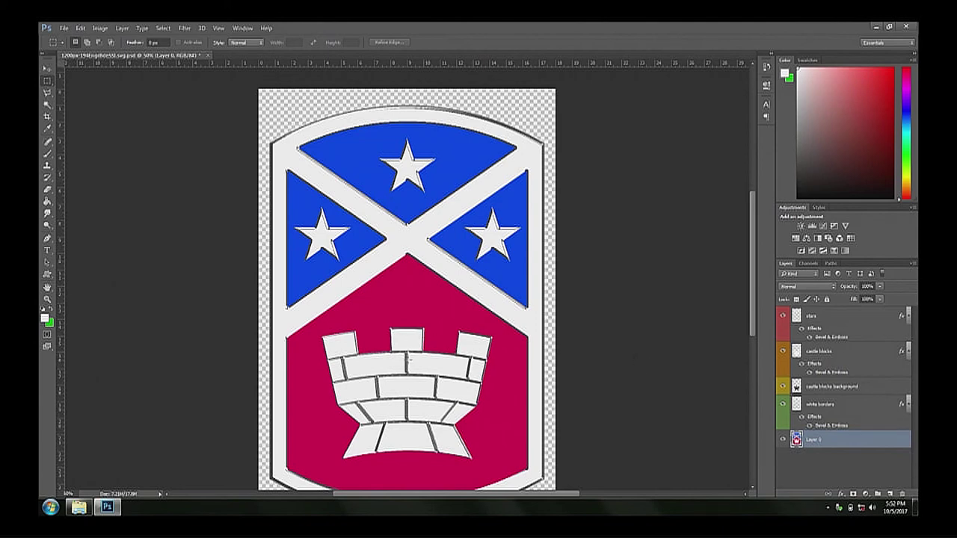
left_click(783, 351)
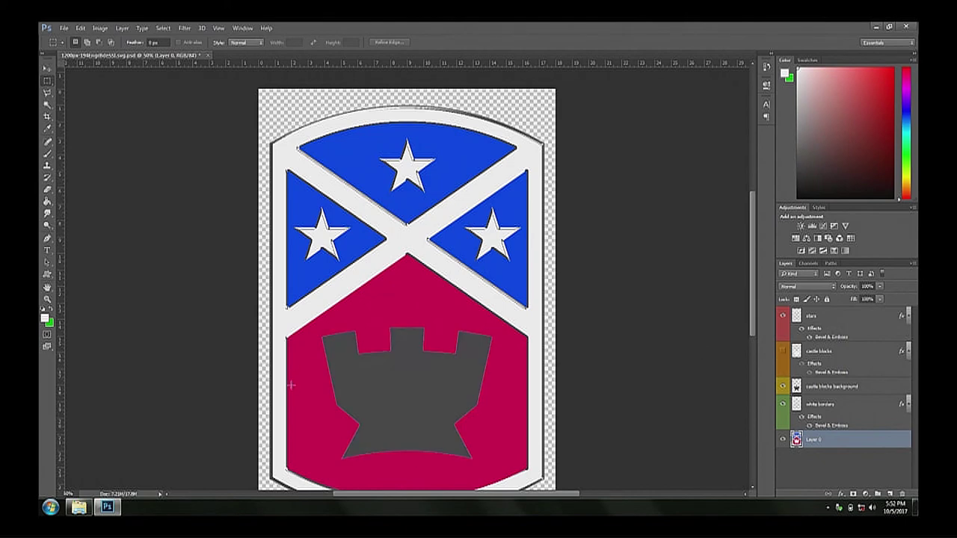
left_click(782, 351)
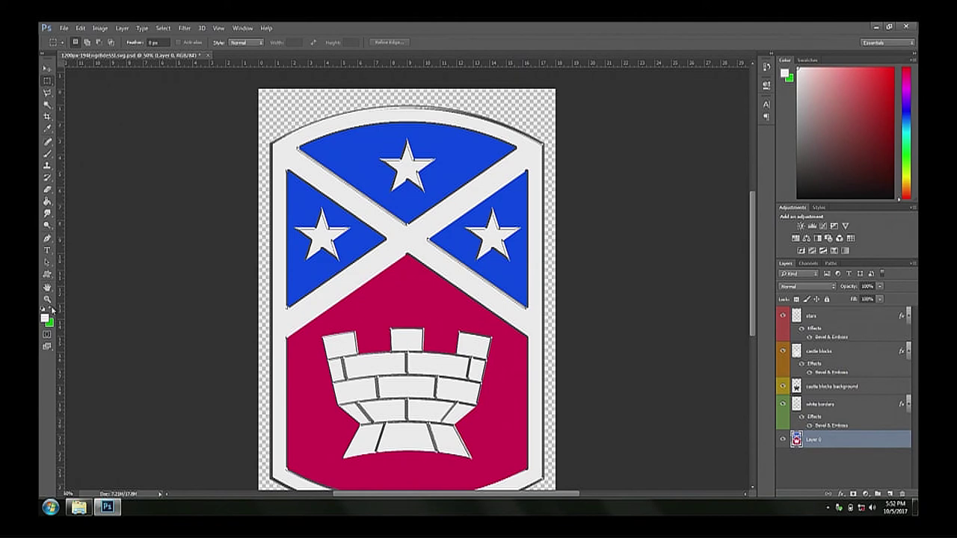
Set the foreground color to black and select the whole shield by inverting a Magic Wand selection of the transparent surroundings on Layer 0.
left_click_drag(804, 136, 781, 213)
left_click(48, 108)
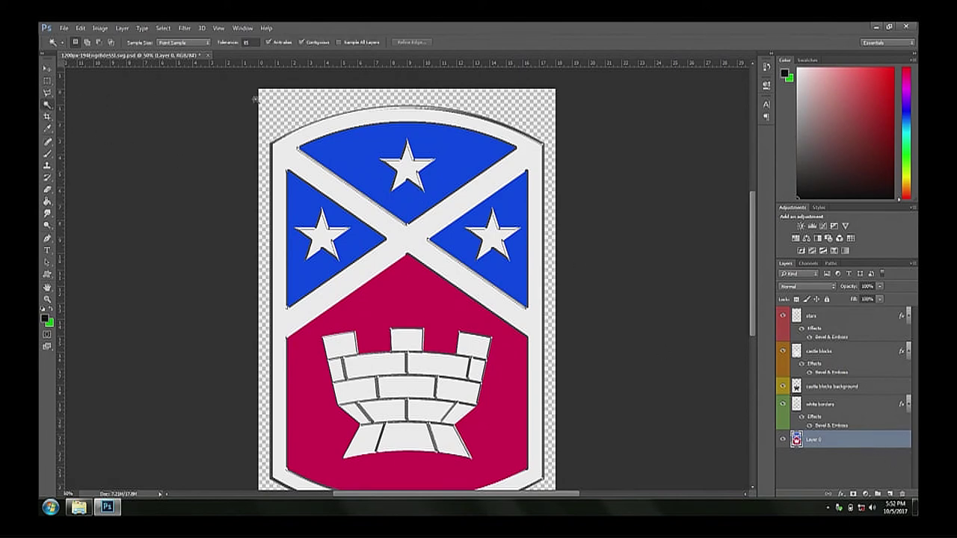
left_click(287, 105)
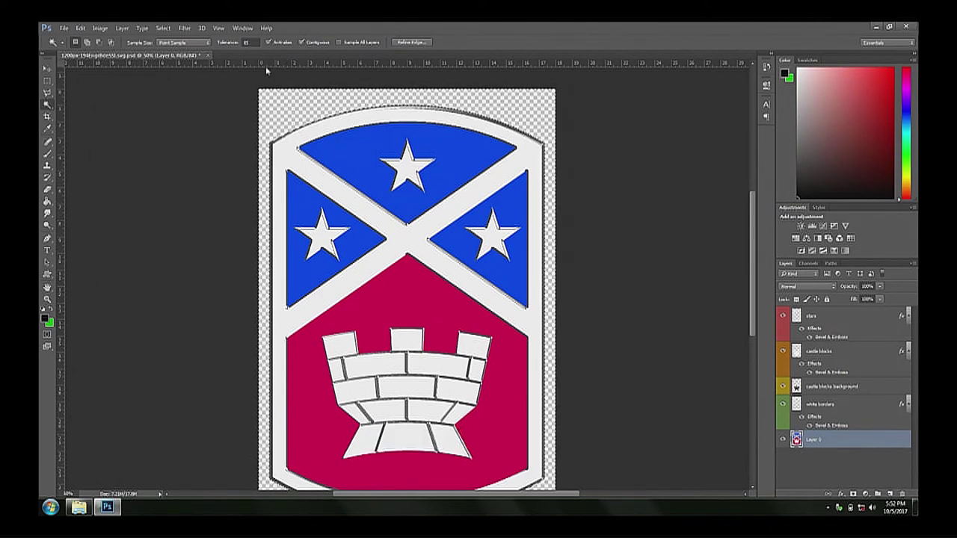
left_click(163, 28)
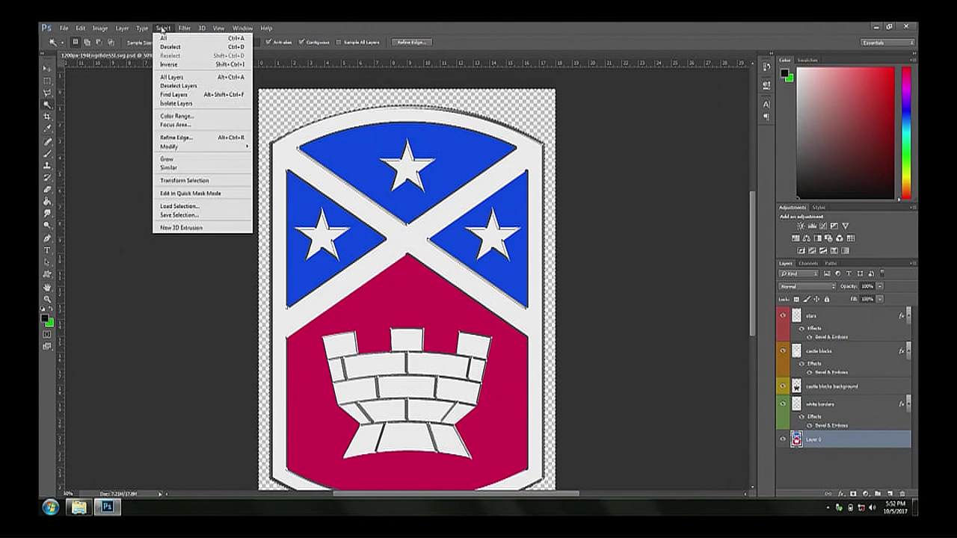
left_click(169, 64)
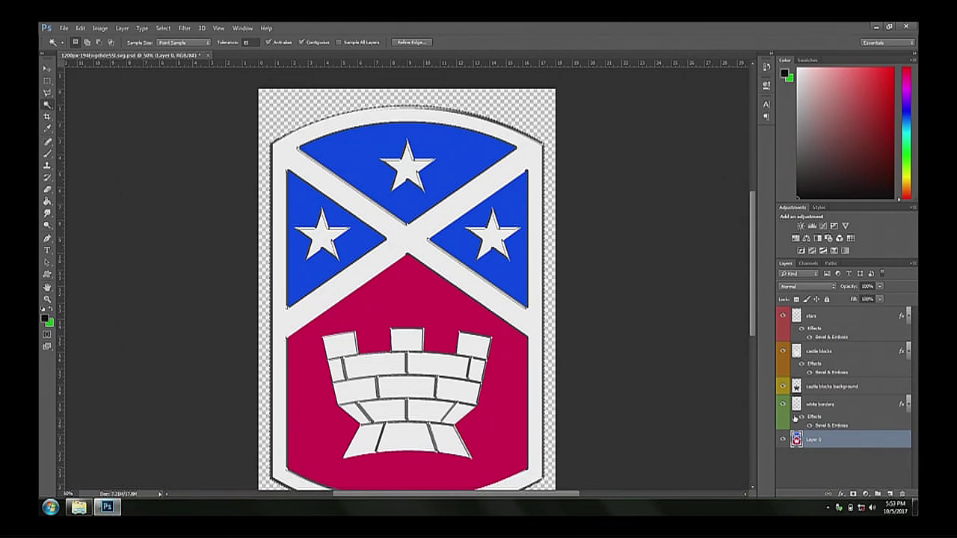
Create a new layer named "black border" with a gray color label.
key("ctrl+shift+n")
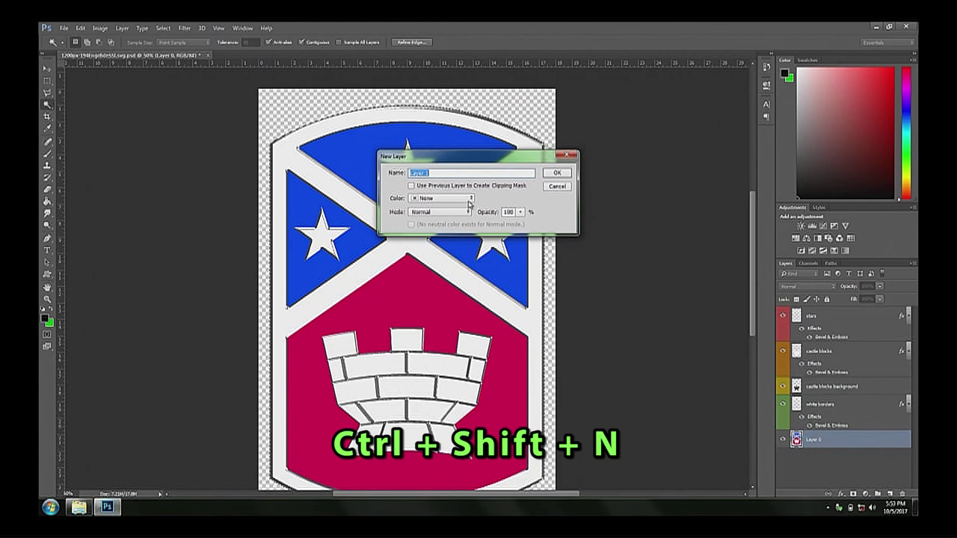
type("black border")
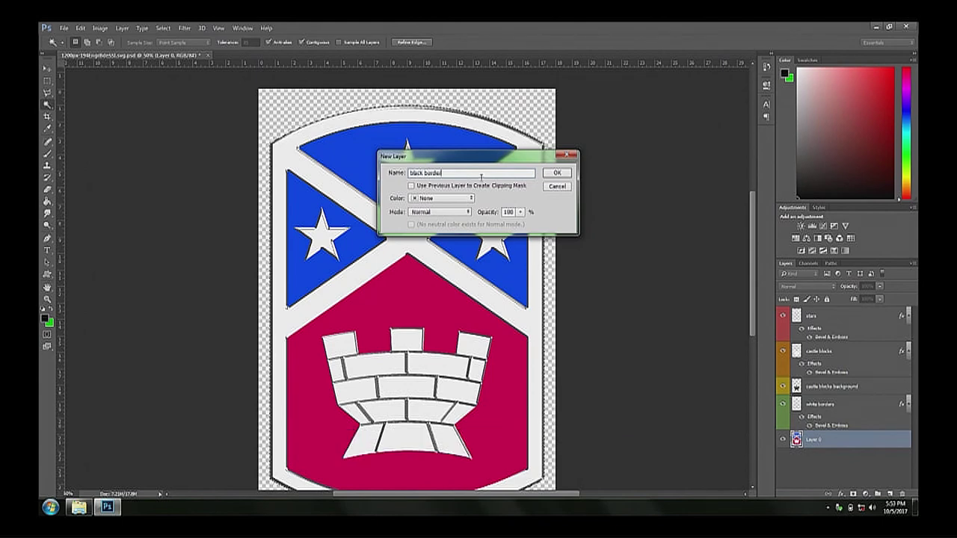
left_click(459, 198)
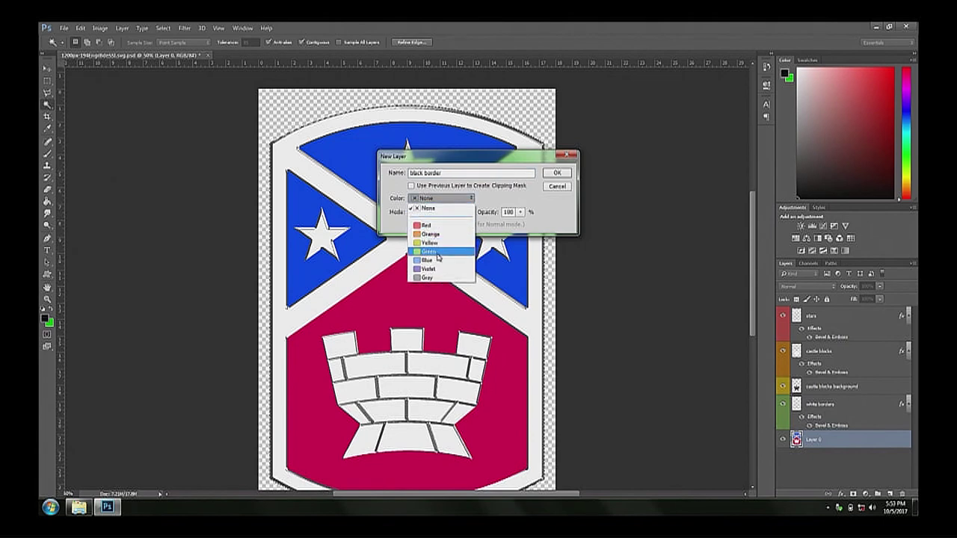
left_click(436, 277)
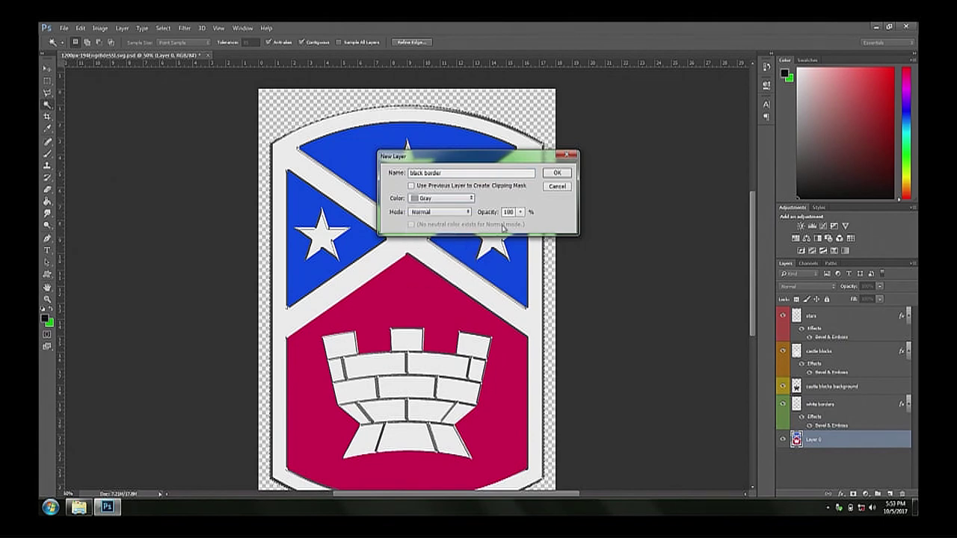
left_click(557, 172)
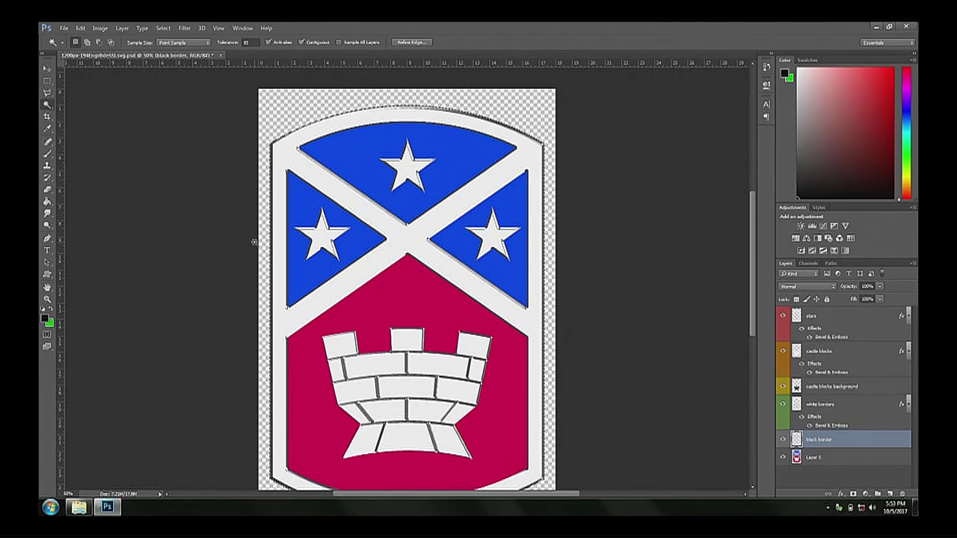
Fill the shield selection with the black foreground color at 100% opacity, place "black border" beneath Layer 0, and clear the selection.
key("shift+F5")
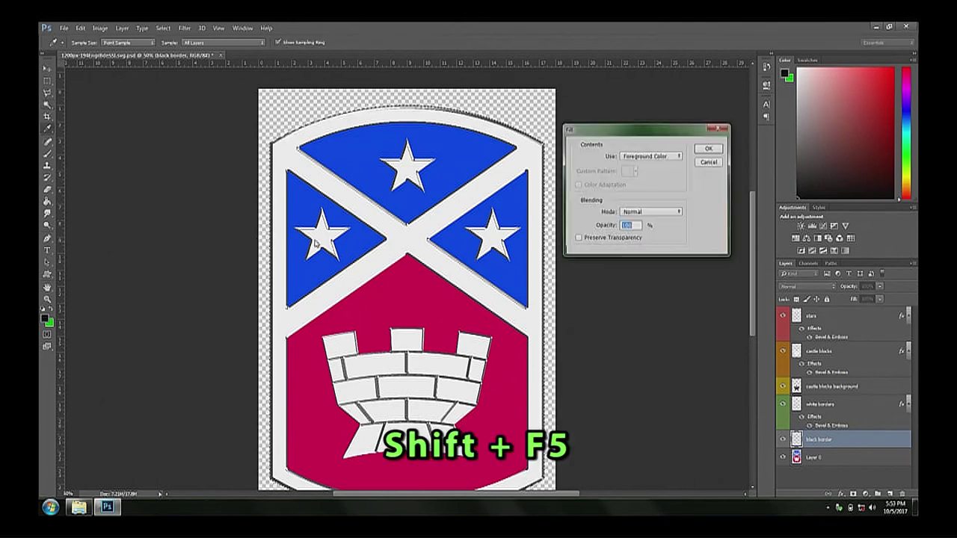
left_click(708, 149)
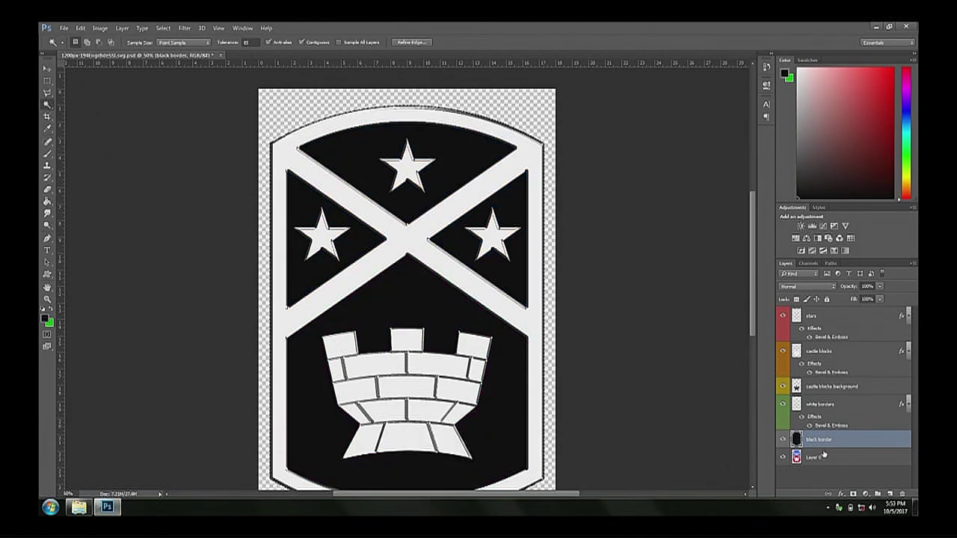
left_click_drag(823, 459, 825, 441)
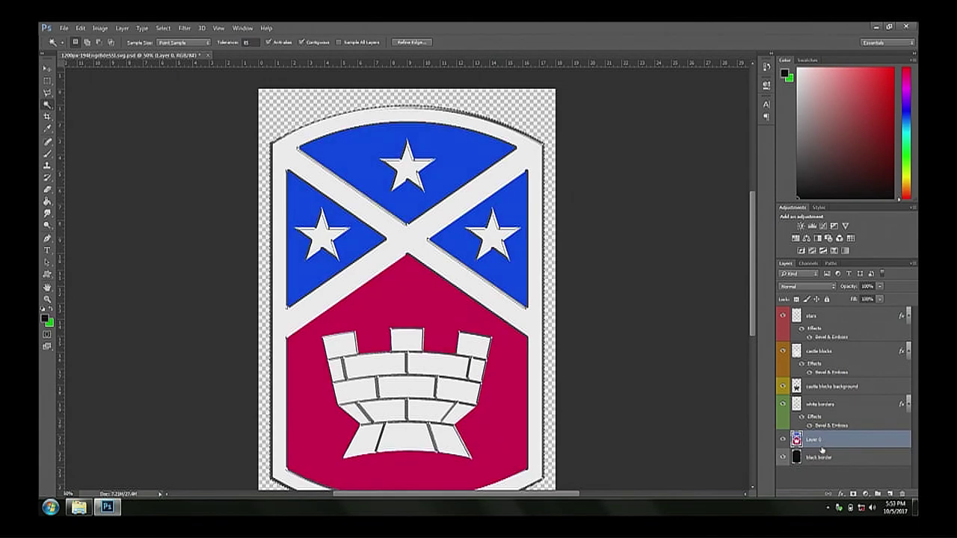
left_click(834, 459)
left_click(47, 80)
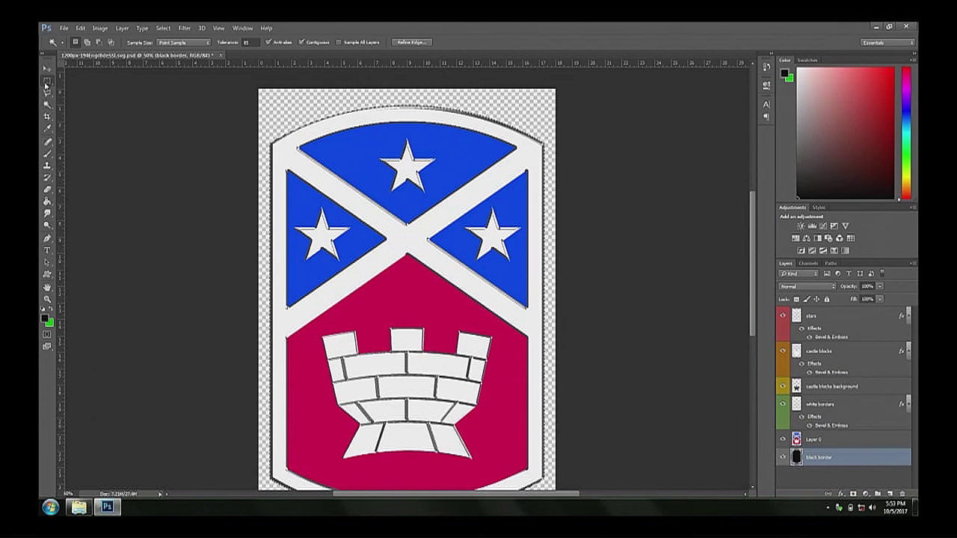
Add an outside Stroke in color 5a5a5a to the "black border" layer and slightly increase its size.
right_click(836, 459)
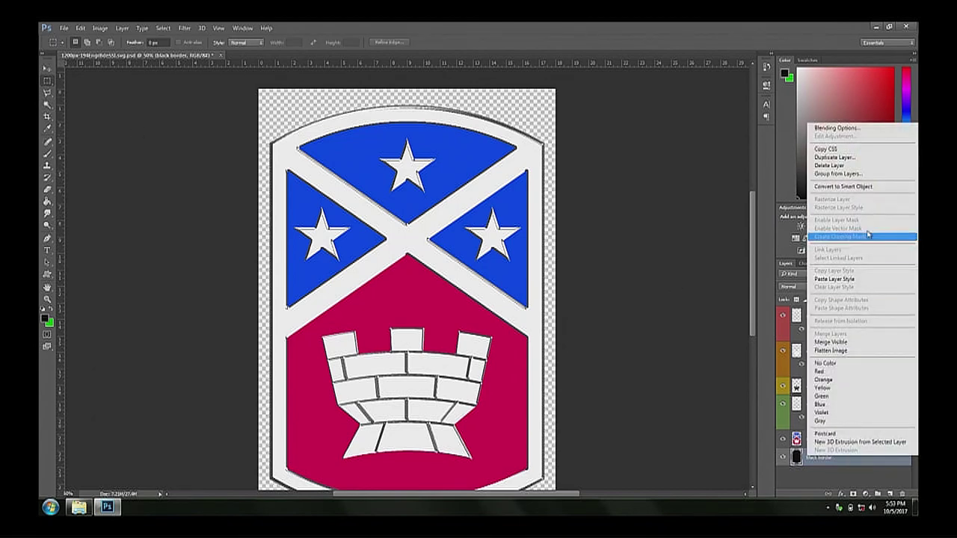
left_click(849, 130)
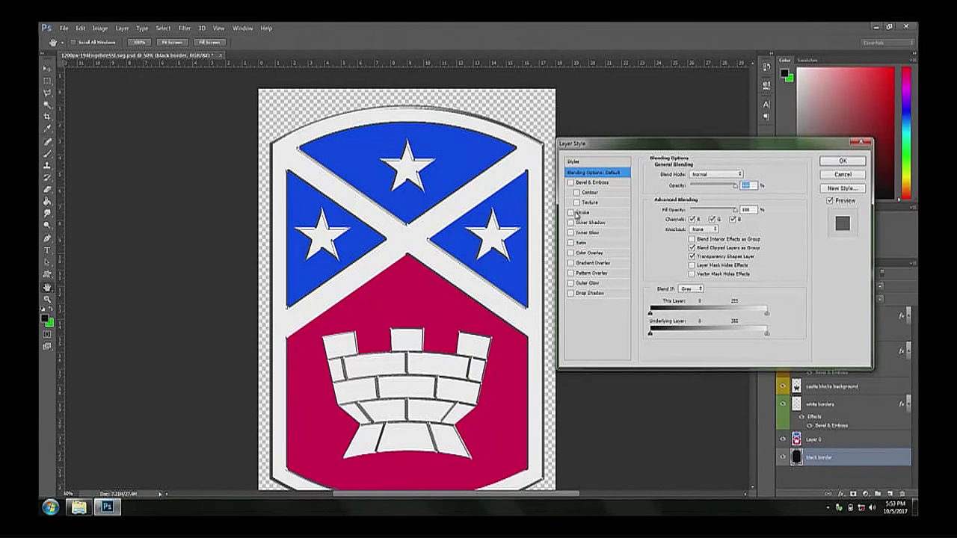
left_click(578, 214)
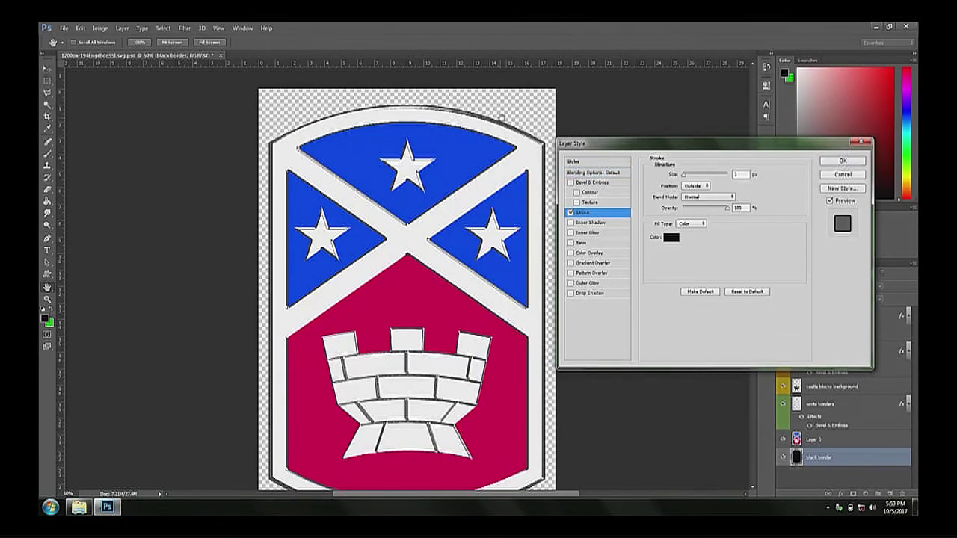
left_click(672, 238)
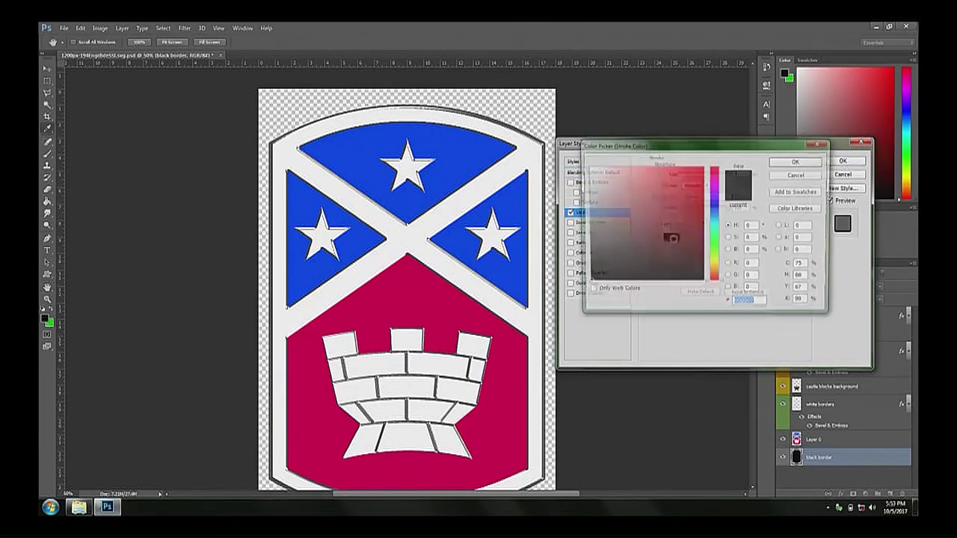
type("5a5a5a")
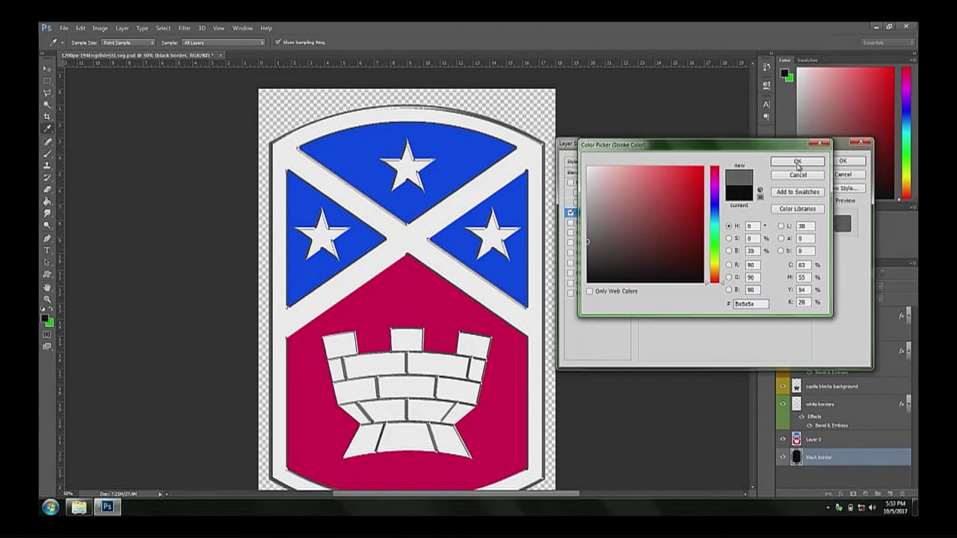
left_click(796, 163)
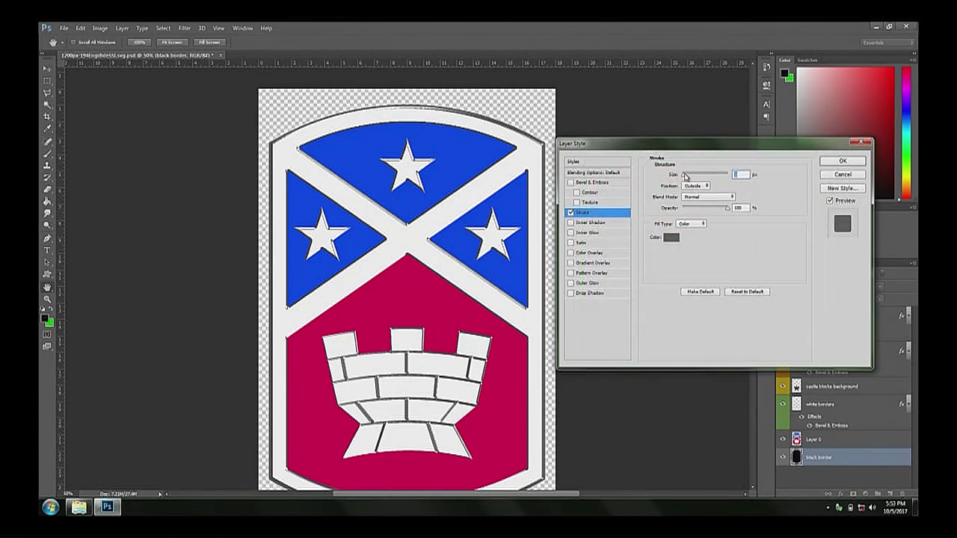
left_click_drag(684, 176, 685, 178)
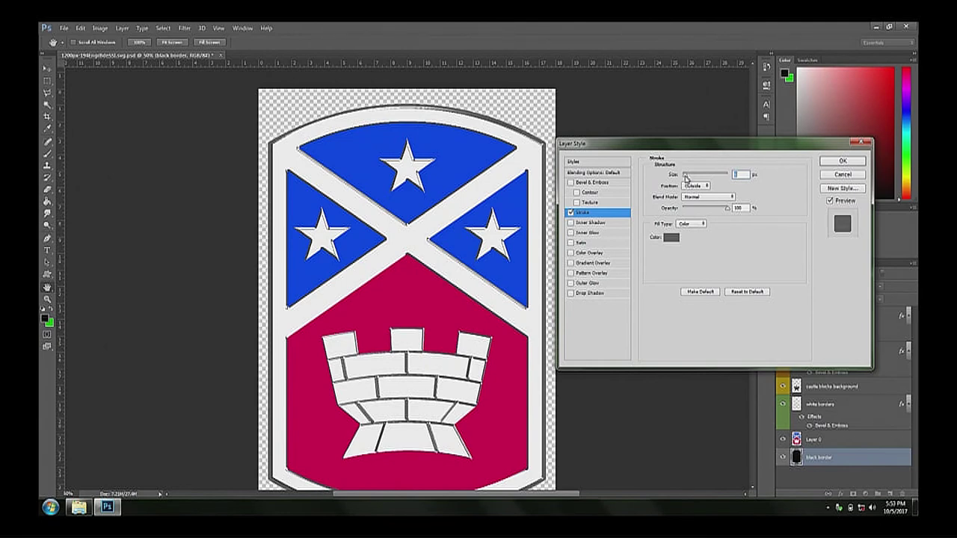
left_click(852, 165)
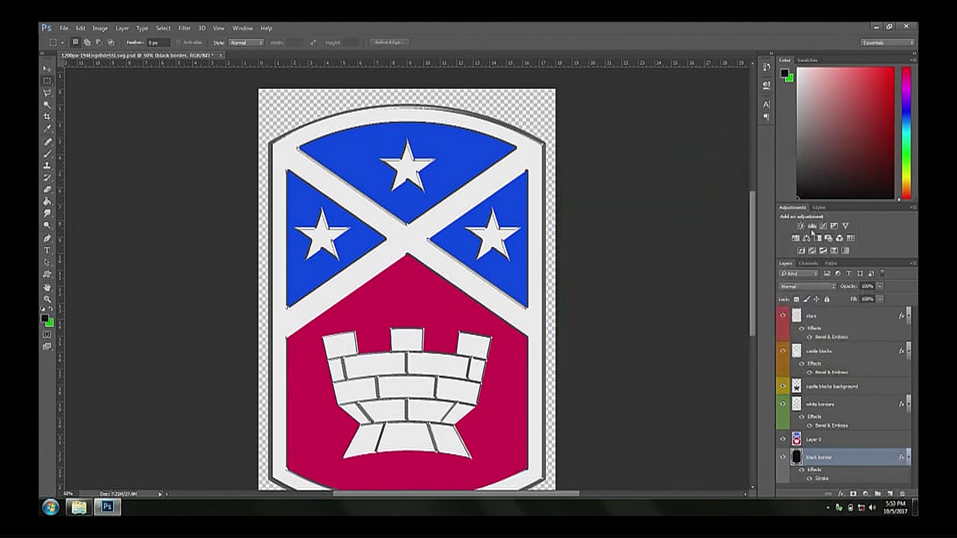
Hide Layer 0, "white borders", "castle blocks background", "castle blocks" and "stars" to isolate the "black border" layer.
left_click(782, 441)
left_click(782, 404)
left_click(782, 385)
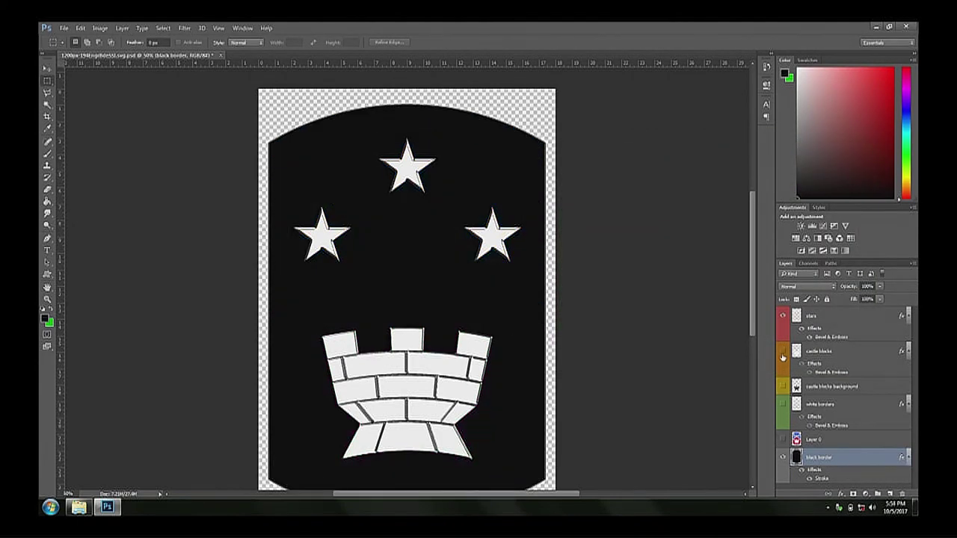
left_click(782, 354)
left_click(782, 315)
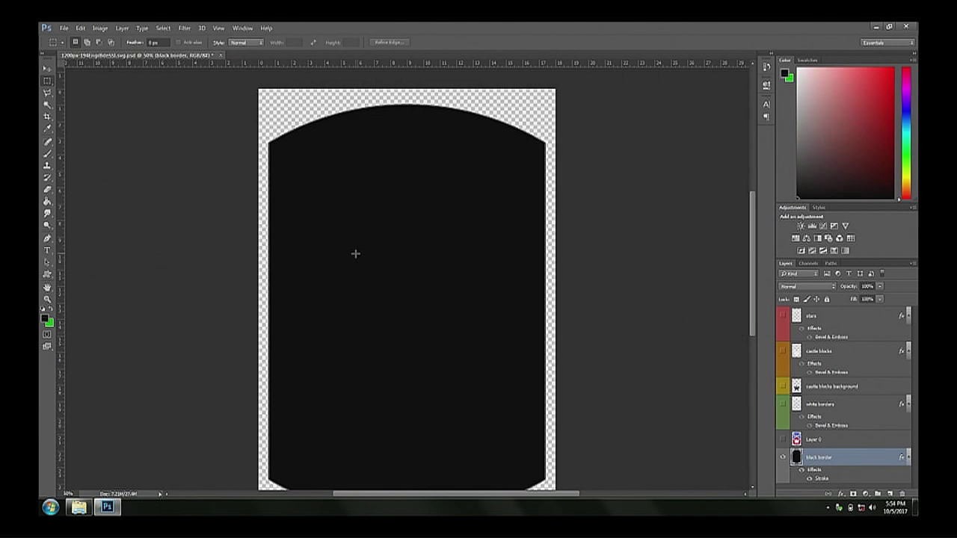
Examine the gray stroke along the black shield's edge up close, and return to a view of the whole shield.
key("z")
left_click_drag(270, 152, 258, 148)
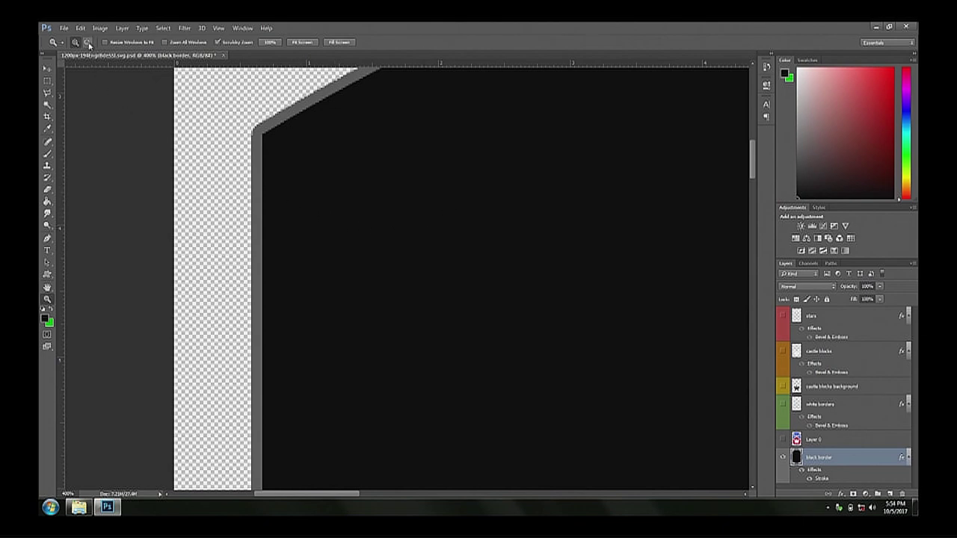
left_click(552, 242, "alt")
left_click(649, 272, "alt")
left_click(646, 276, "alt")
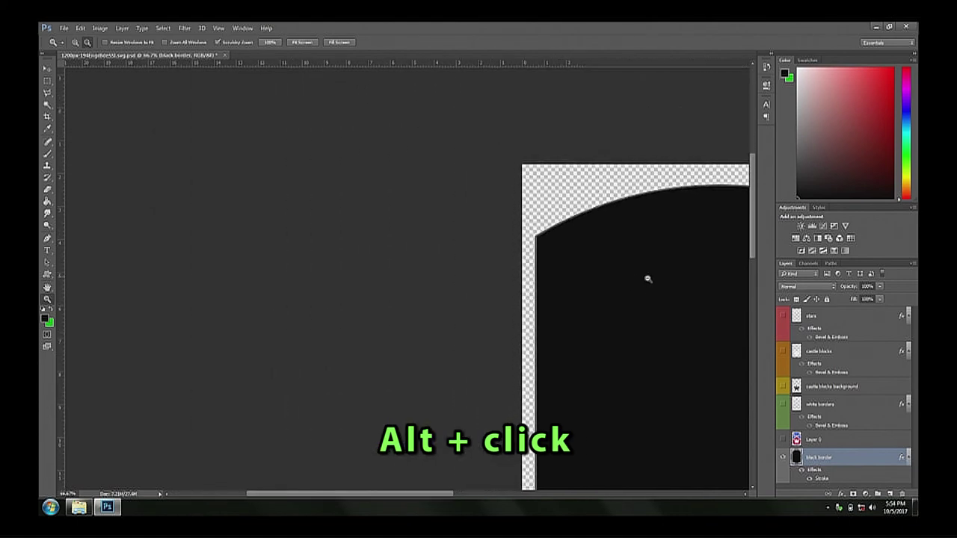
left_click_drag(447, 497, 521, 496)
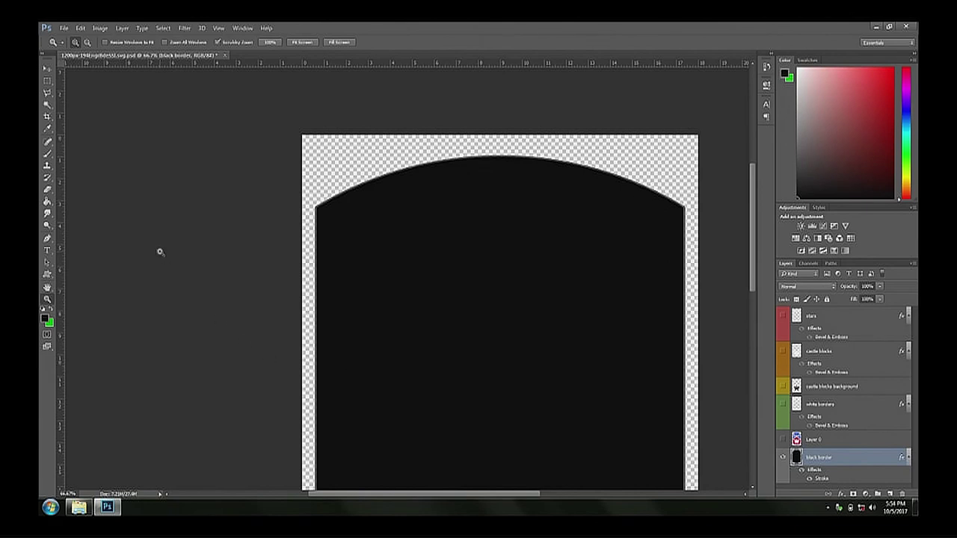
left_click(87, 43)
left_click(525, 295)
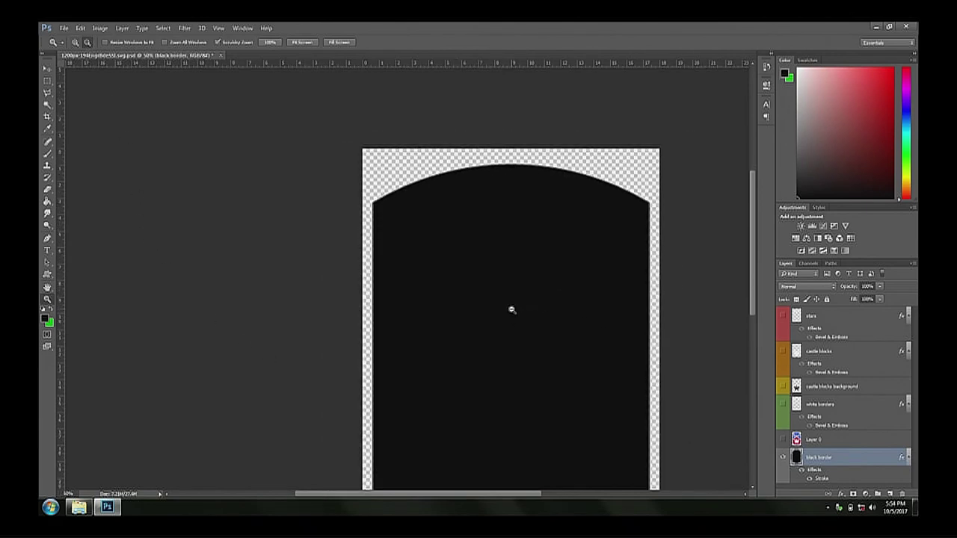
scroll(512, 310, "down", 3)
left_click(508, 279, "alt")
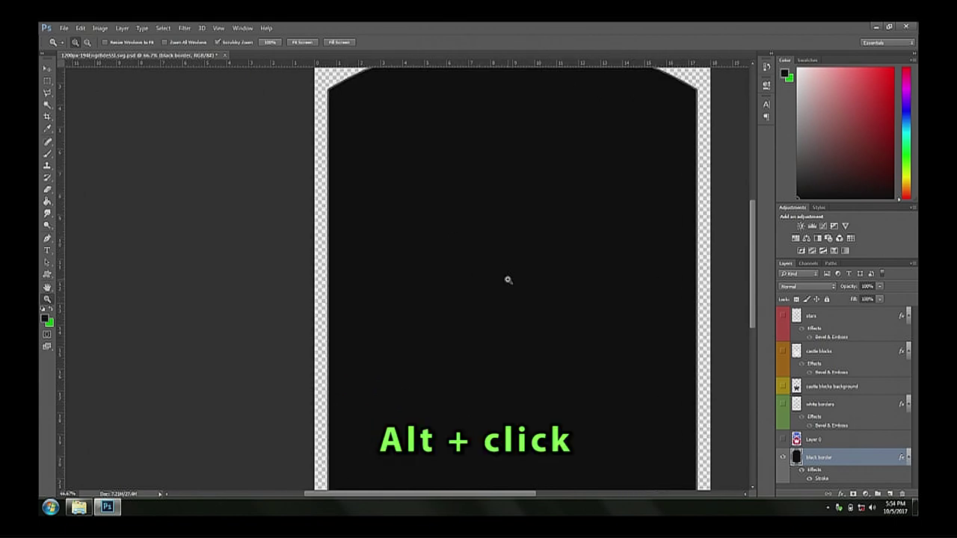
left_click(530, 257)
left_click(530, 257)
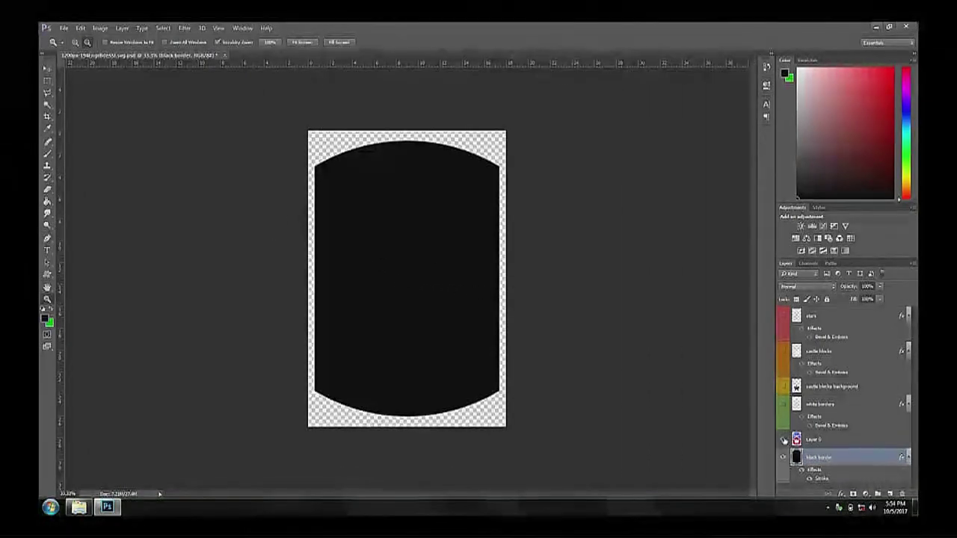
Move Layer 0 below "black border", hide "black border", and show Layer 0 and the four other element layers again.
left_click(783, 440)
left_click_drag(823, 440, 826, 486)
left_click(783, 440)
left_click(784, 403)
left_click(783, 387)
left_click(784, 351)
left_click(783, 315)
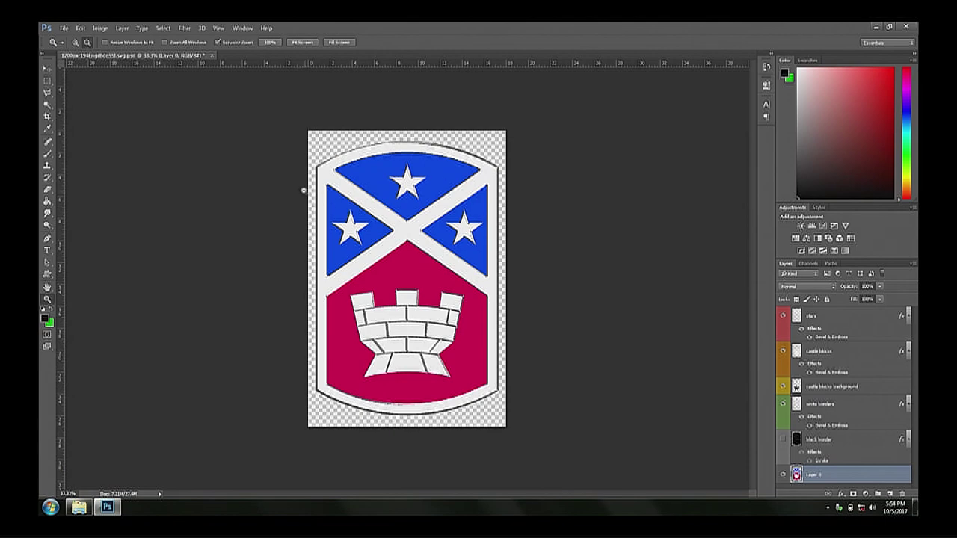
Try to select the three blue areas around the stars on Layer 0 with the Magic Wand.
left_click(48, 106)
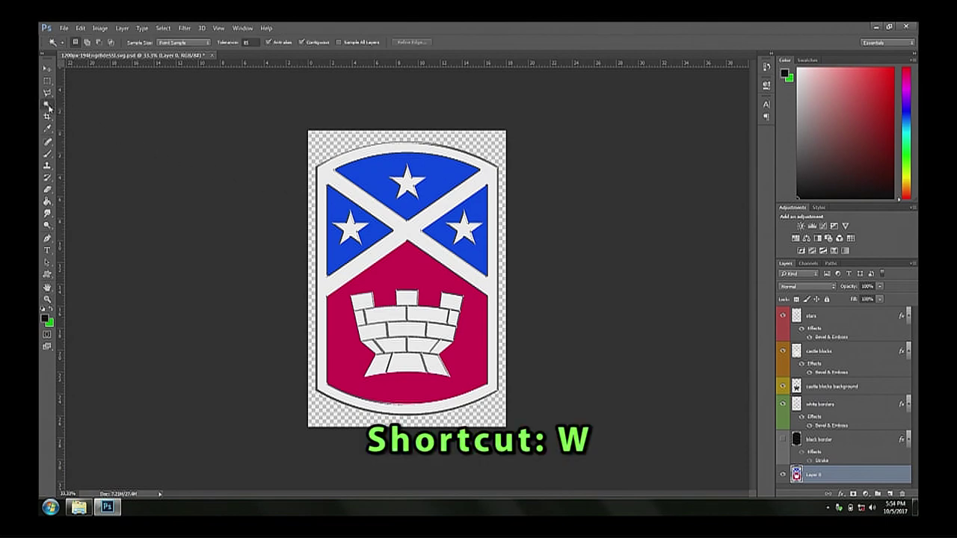
left_click(344, 202)
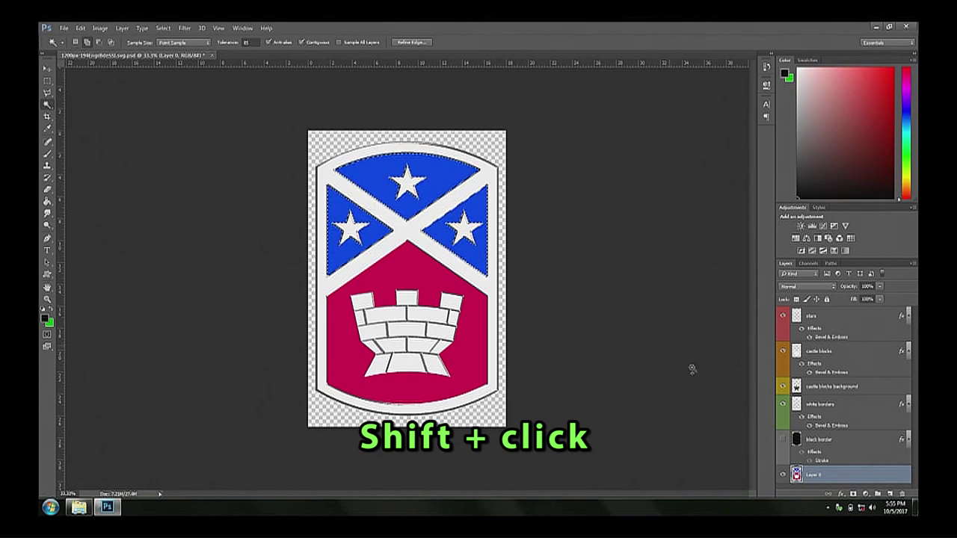
left_click(420, 204, "shift")
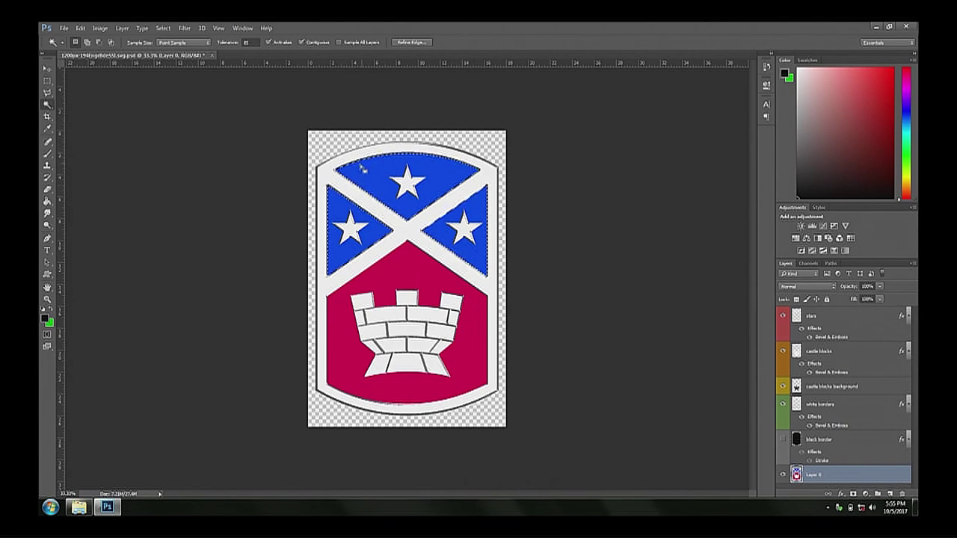
Outline the whole blue area around the stars with the Polygonal Lasso, inside the white borders, and check it against the "black border" layer.
left_click(47, 93)
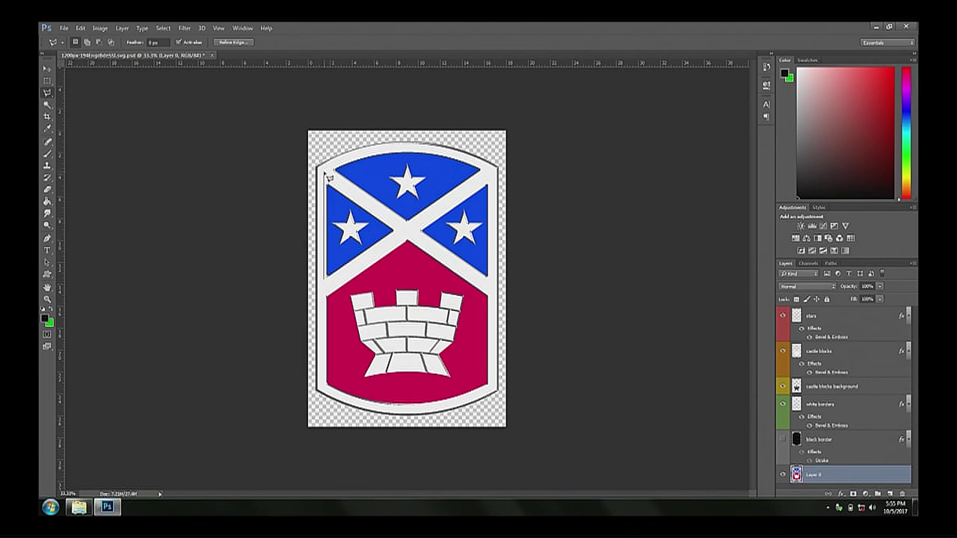
mouse_move(334, 170)
left_mouse_down()
mouse_move(414, 150)
mouse_move(491, 173)
mouse_move(494, 287)
left_mouse_up()
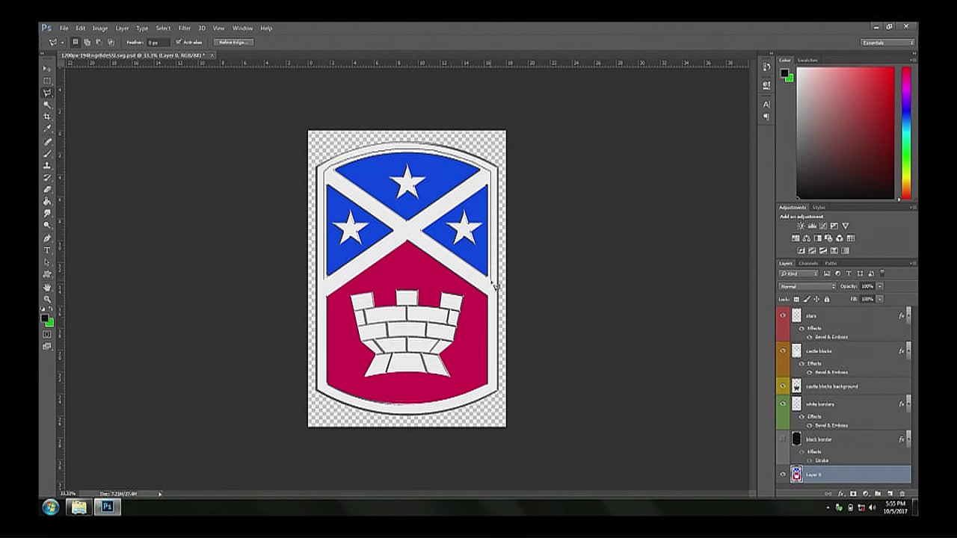
mouse_move(494, 287)
left_mouse_down()
mouse_move(408, 228)
mouse_move(344, 278)
left_mouse_up()
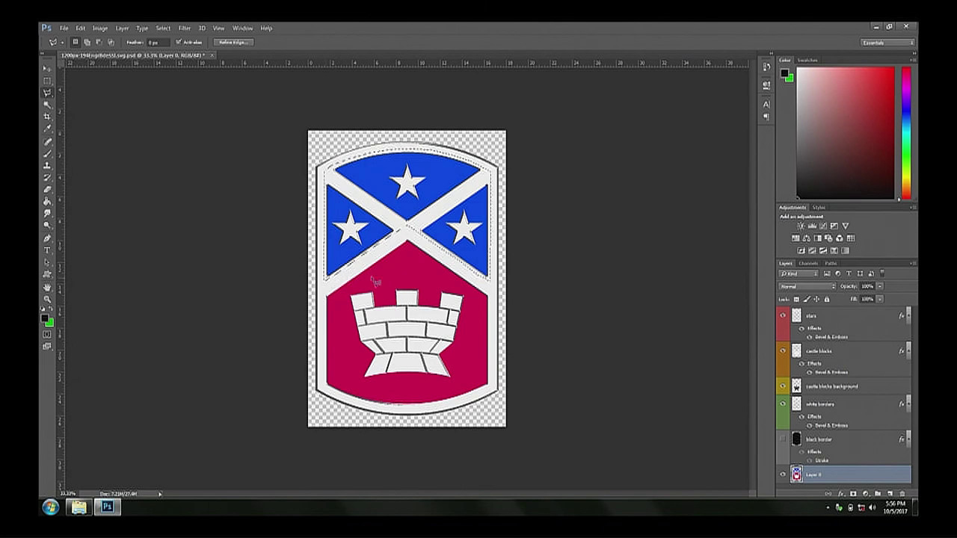
left_click(783, 441)
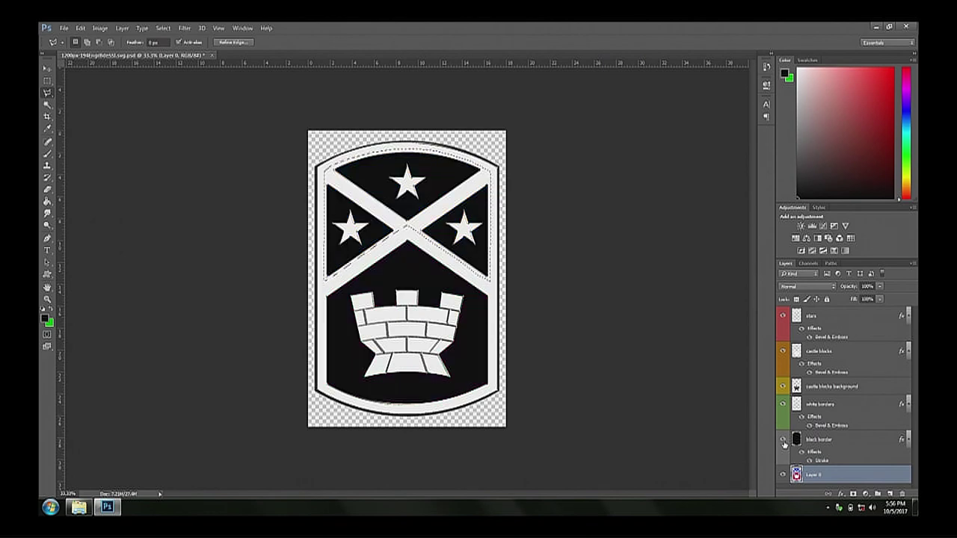
left_click(782, 441)
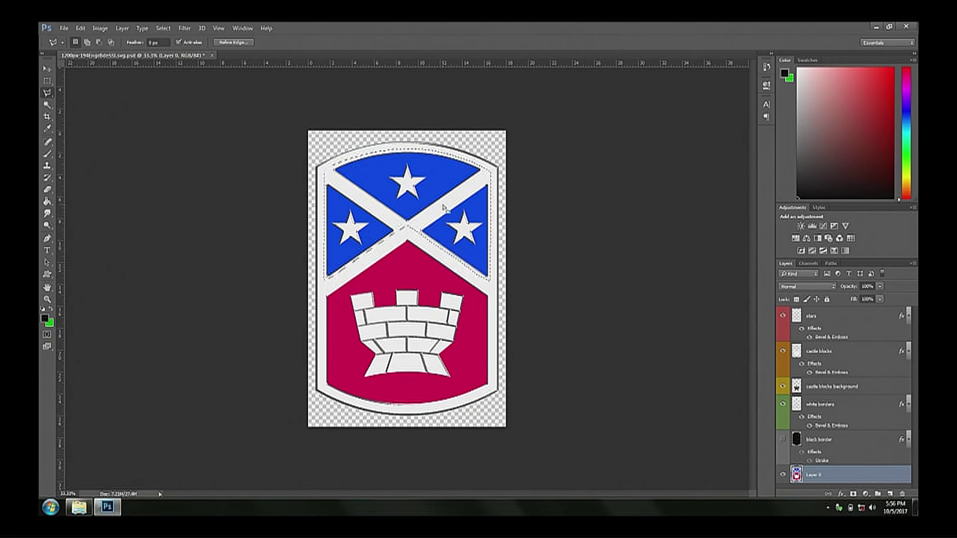
Create a layer named "blue field" with a blue color label directly above "black border".
left_click(830, 440)
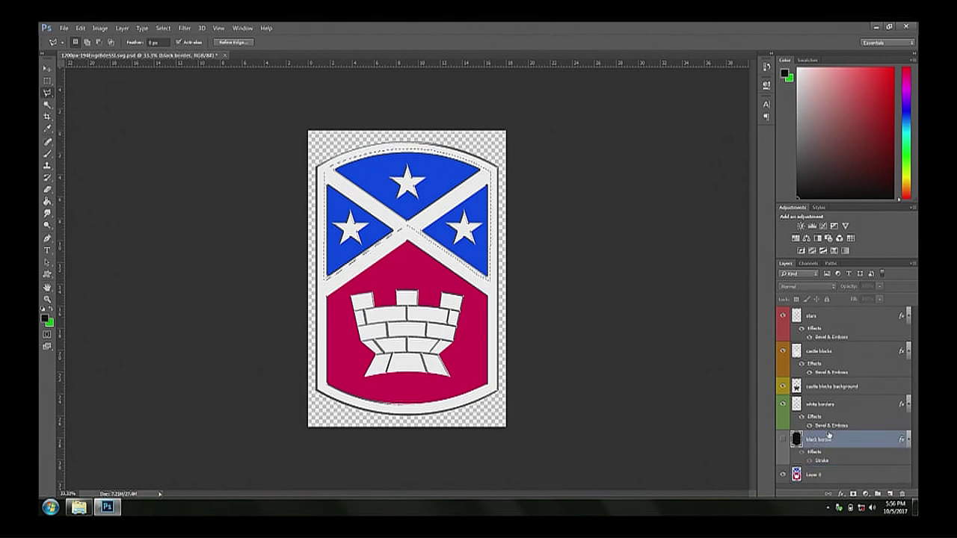
key("ctrl+shift+n")
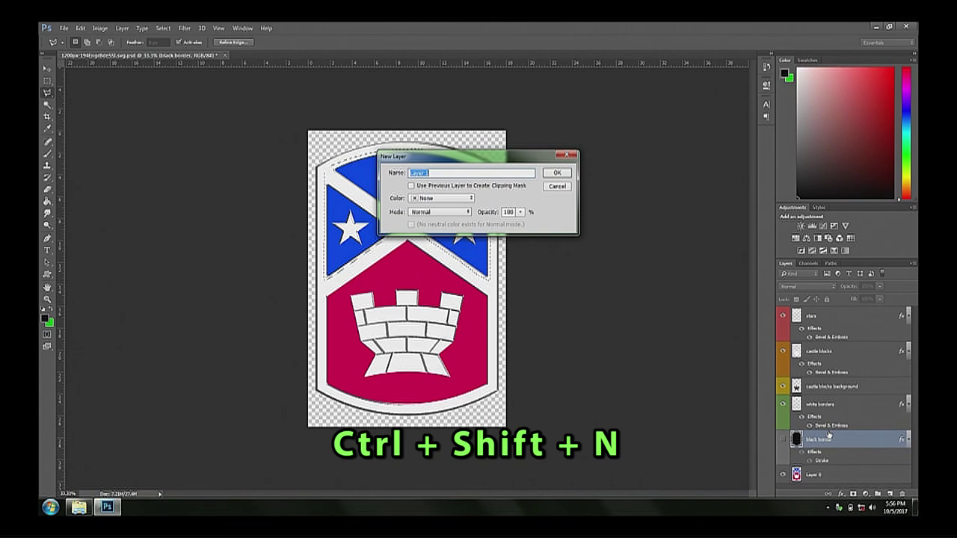
type("blue field")
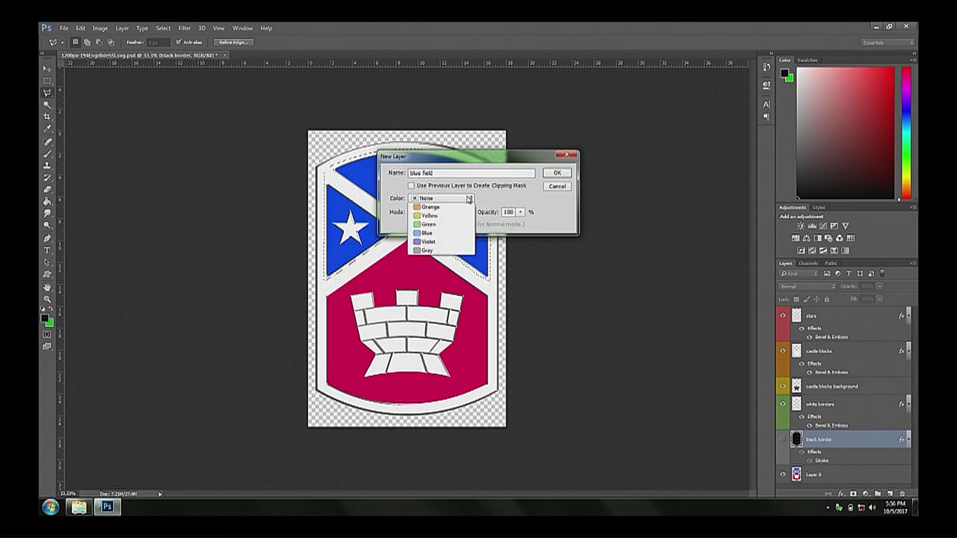
left_click(557, 173)
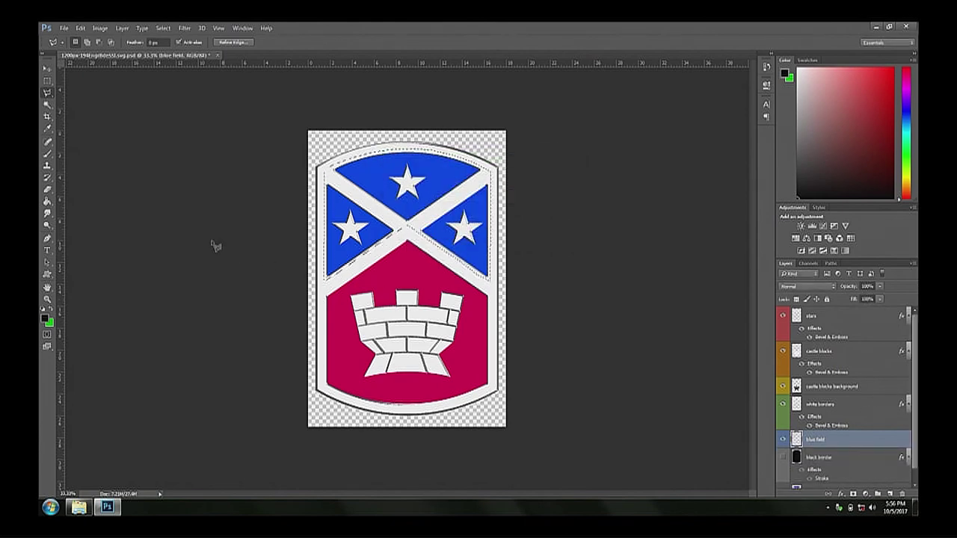
Fill the selection on "blue field" with the shield's sampled blue, check it with "white borders" hidden, and deselect.
key("i")
left_click(380, 170)
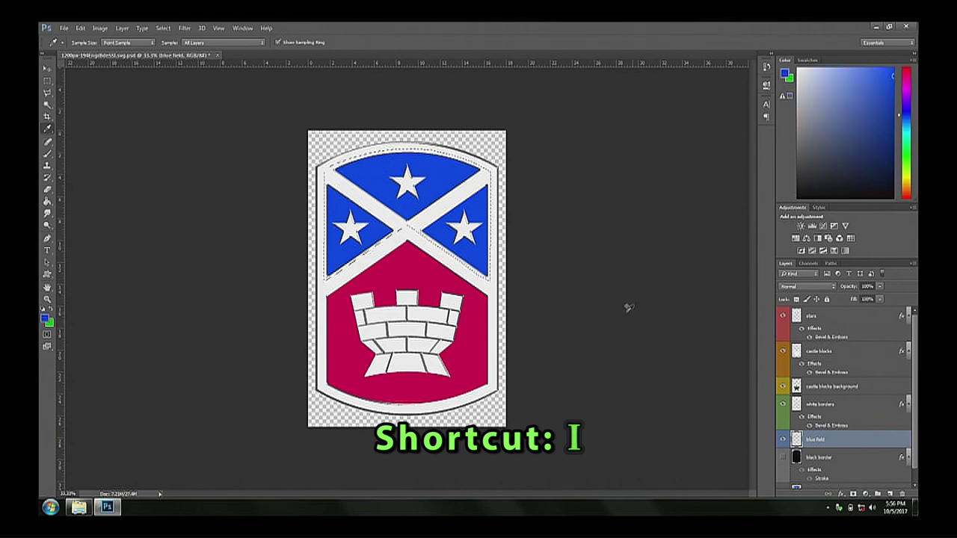
key("shift+F5")
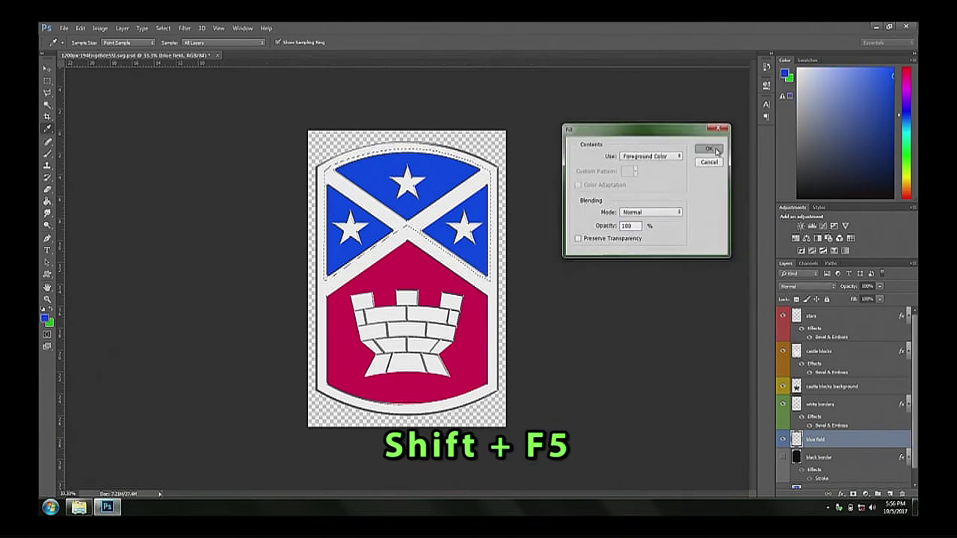
left_click(707, 149)
left_click(783, 404)
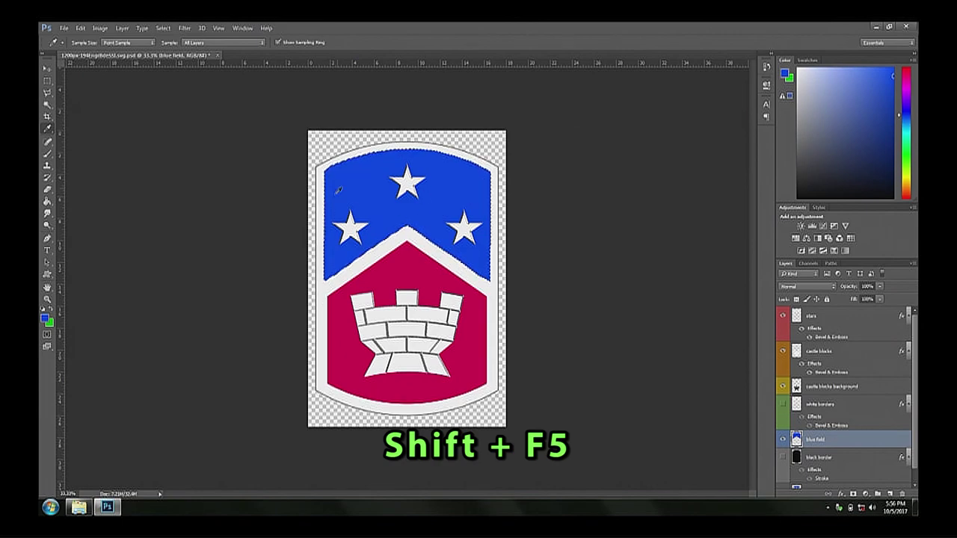
left_click(783, 404)
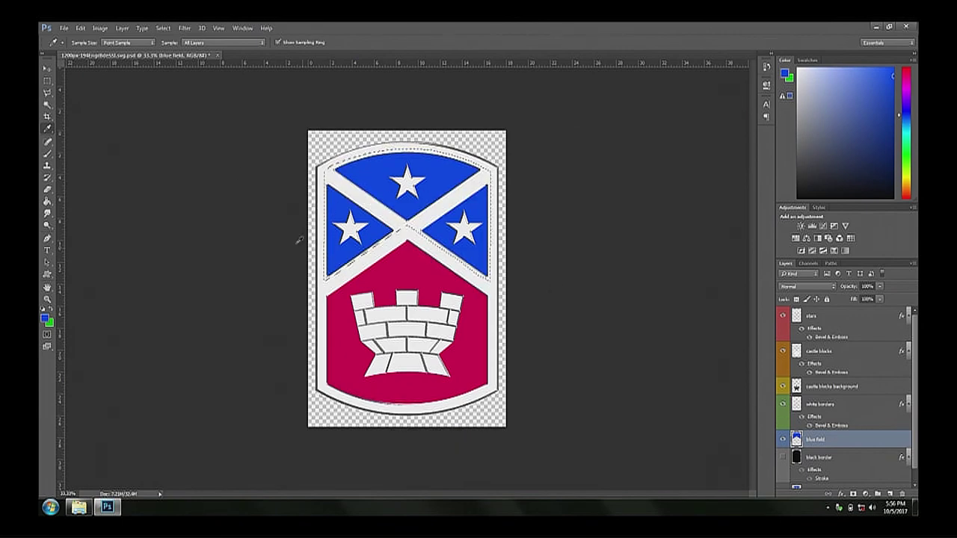
left_click(49, 82)
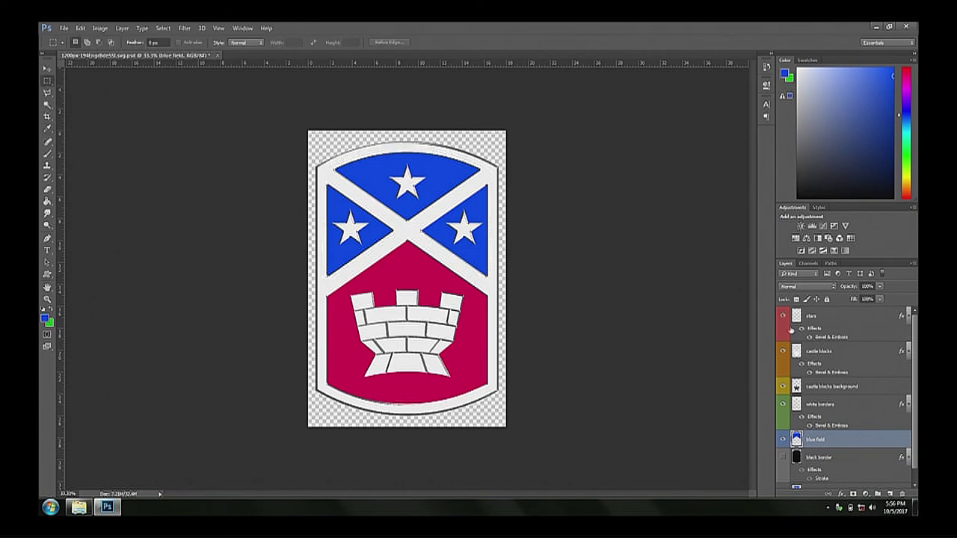
Add a Bevel & Emboss with Contour to "blue field", set its size to 250 px and lower its depth.
right_click(894, 441)
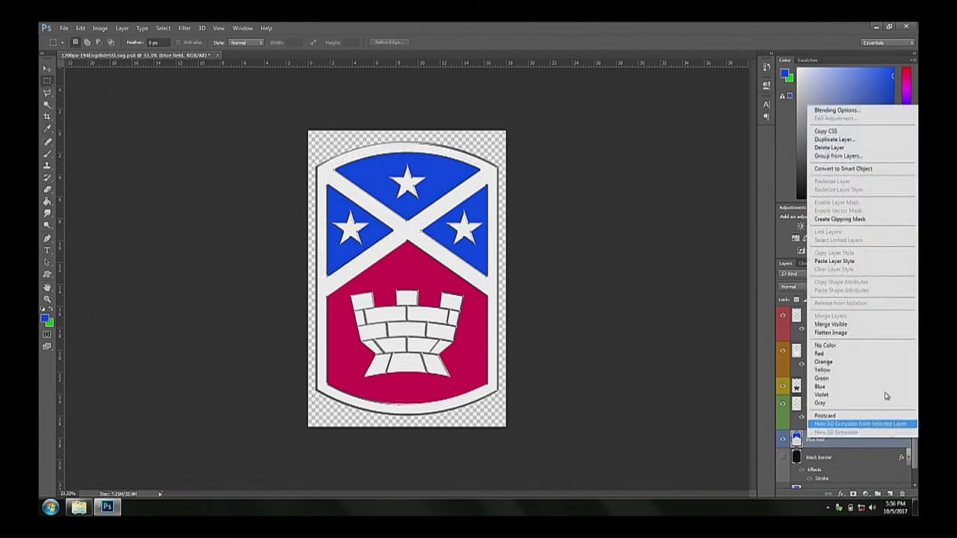
left_click(837, 111)
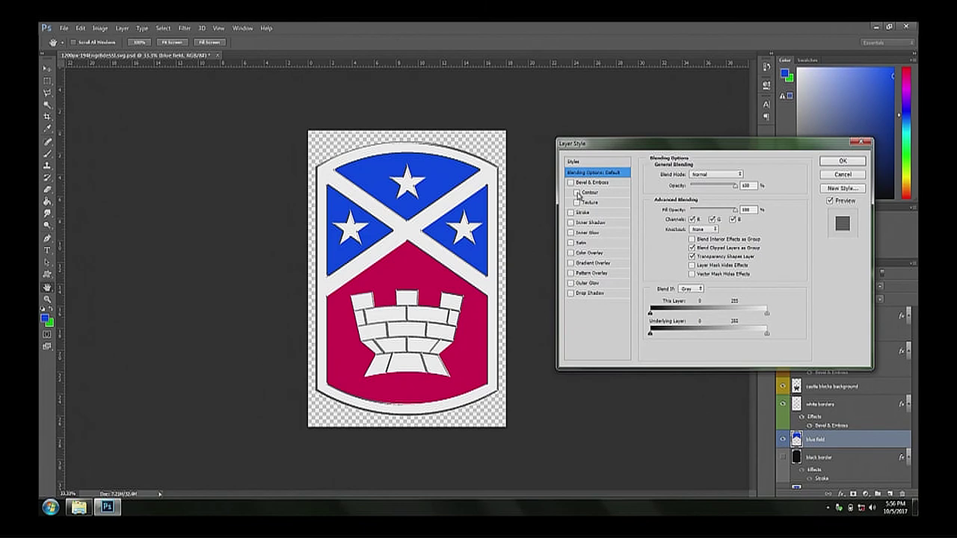
left_click(577, 194)
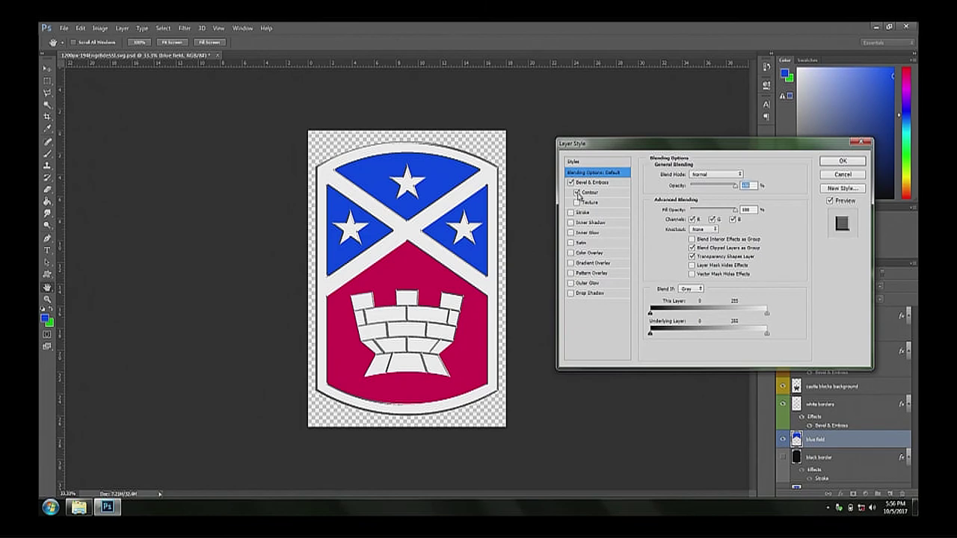
left_click(598, 186)
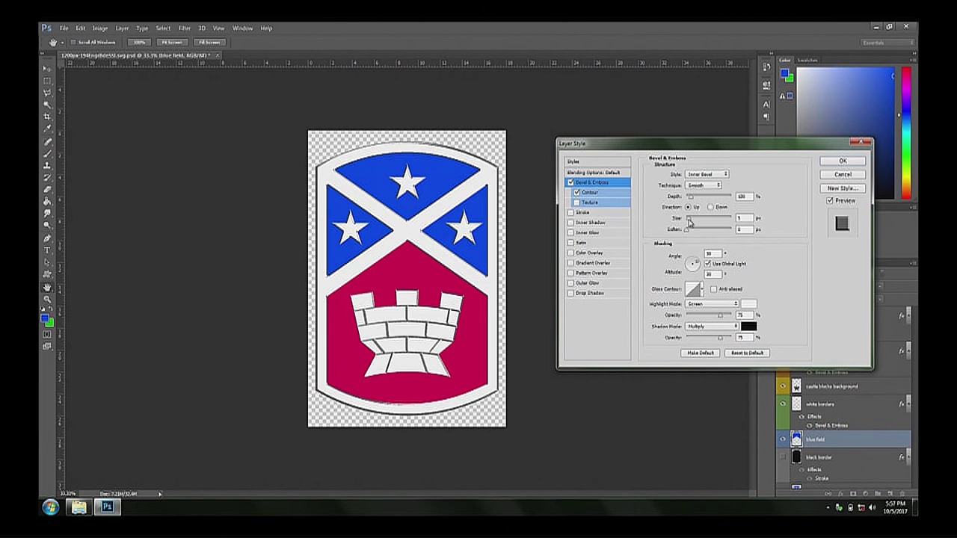
left_click_drag(690, 219, 731, 218)
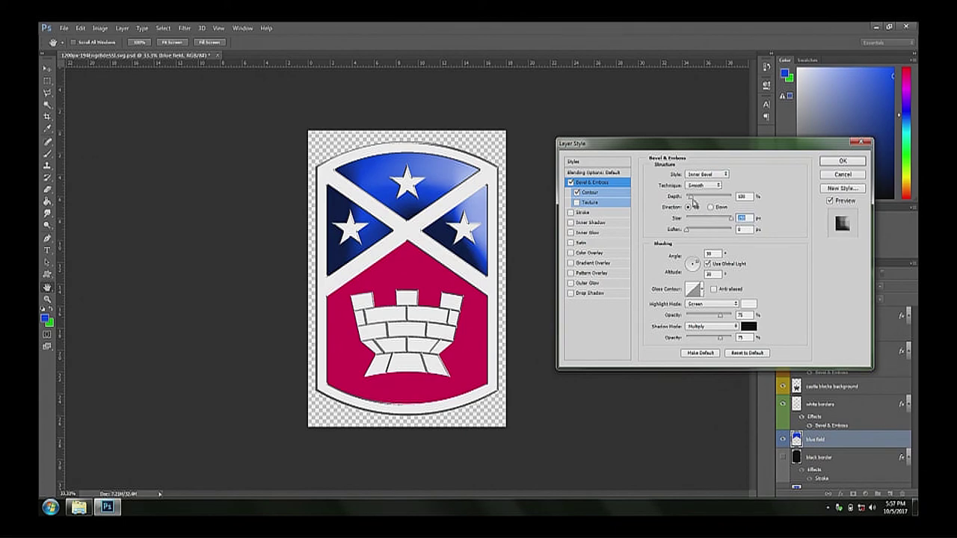
left_click_drag(692, 199, 689, 200)
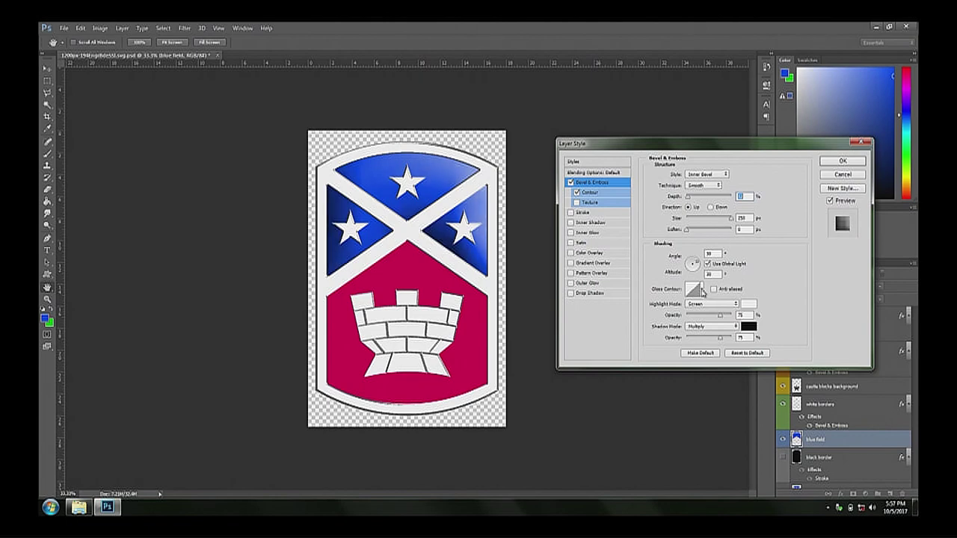
Try several gloss contour presets for the blue field's bevel and choose Rounded Steps.
left_click(702, 291)
left_click(675, 329)
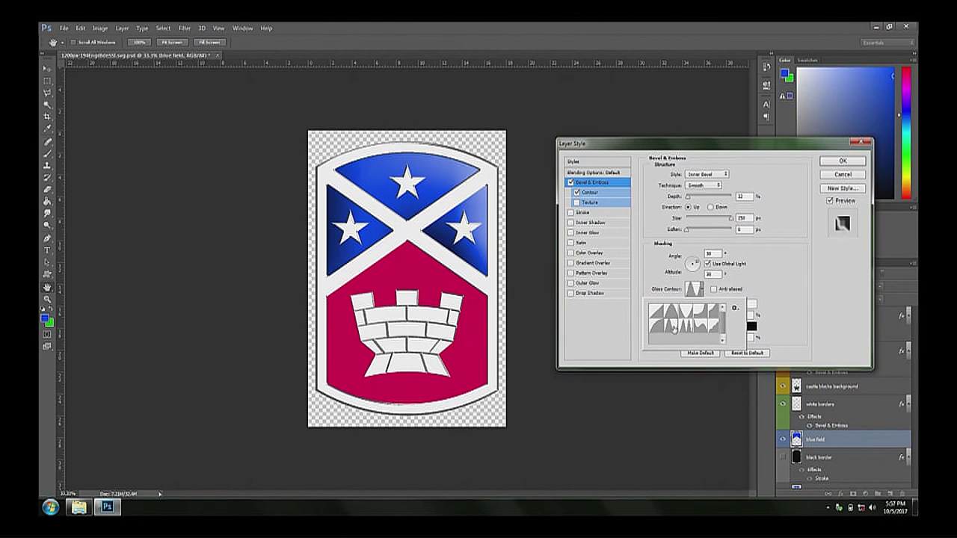
left_click(689, 316)
left_click(690, 327)
left_click(703, 326)
left_click(707, 308)
left_click(720, 313)
left_click(711, 326)
left_click(668, 316)
left_click(652, 309)
left_click(659, 329)
left_click(674, 329)
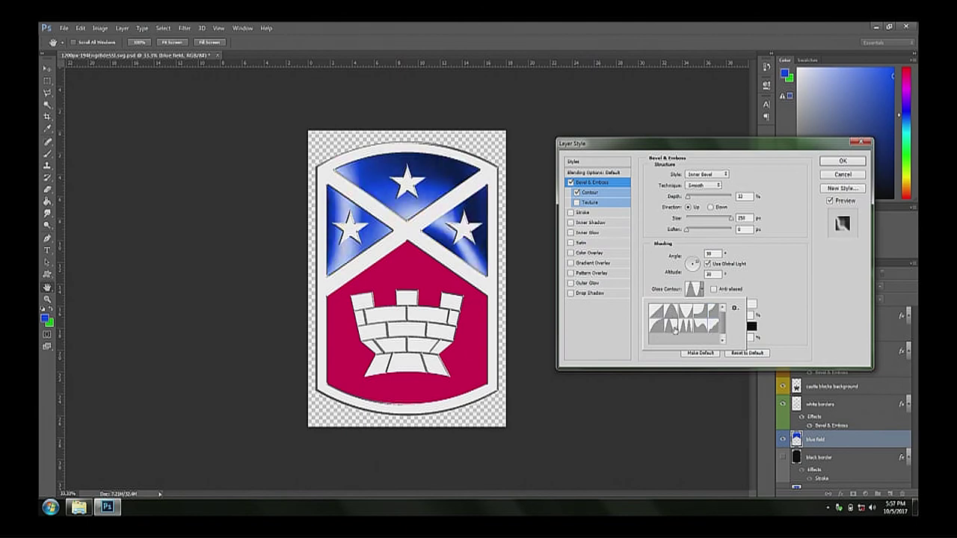
left_click(716, 318)
left_click(713, 329)
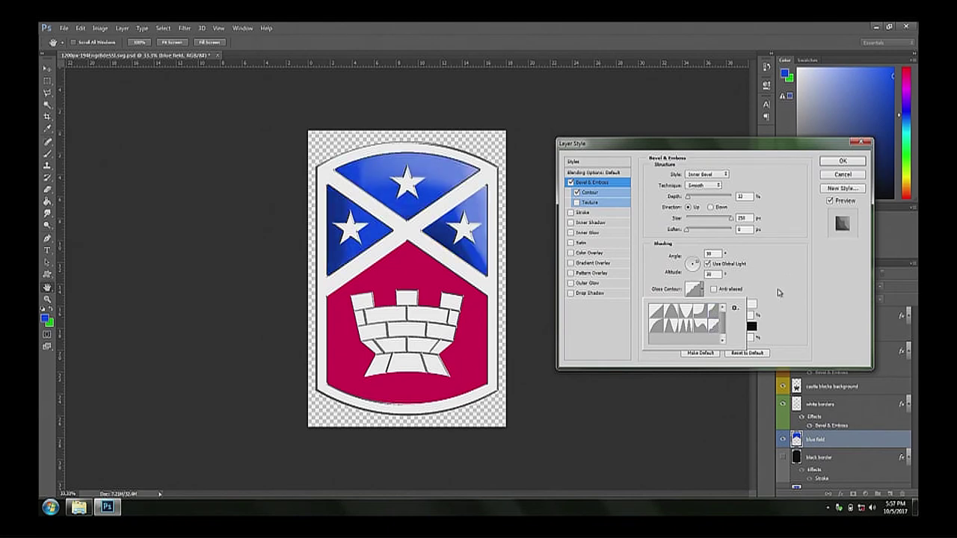
left_click(781, 293)
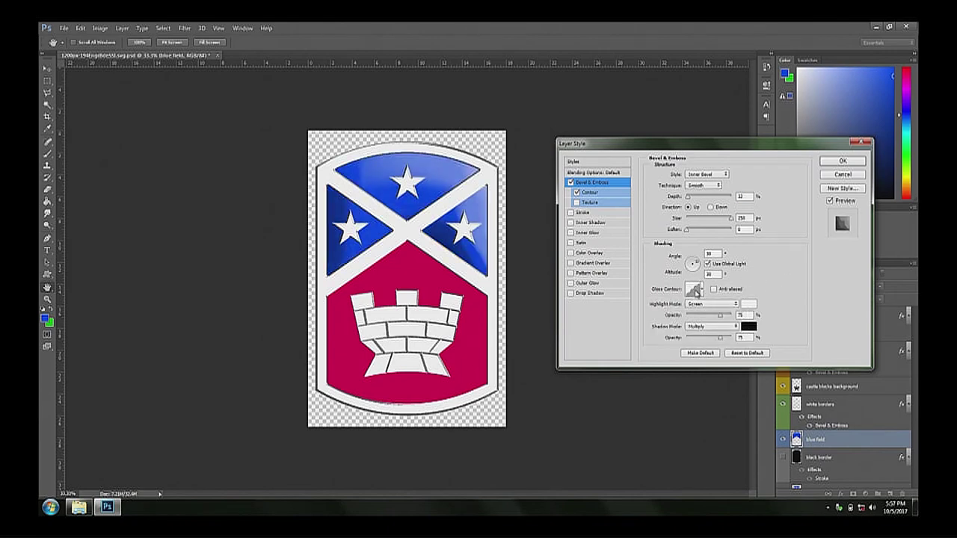
left_click(699, 290)
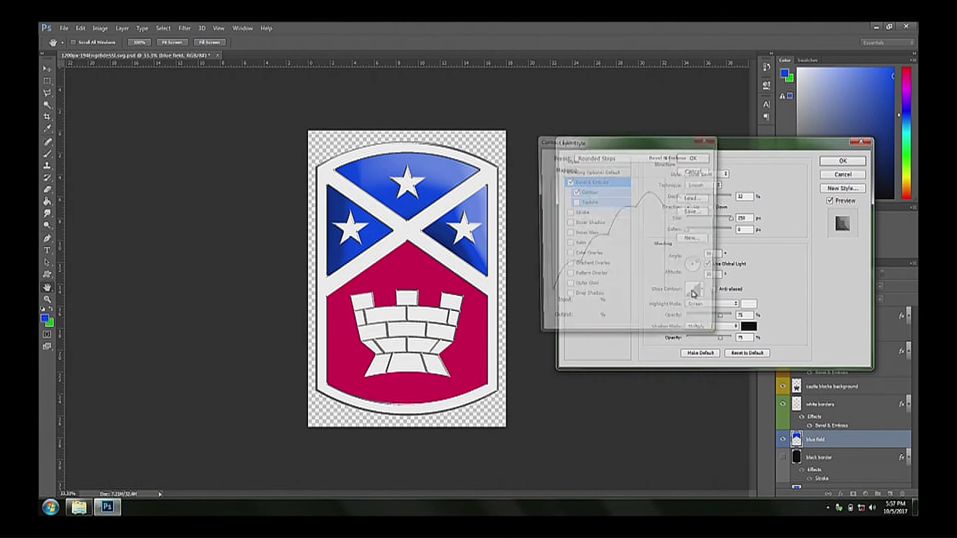
mouse_move(651, 193)
left_mouse_down()
mouse_move(639, 206)
mouse_move(652, 196)
left_mouse_up()
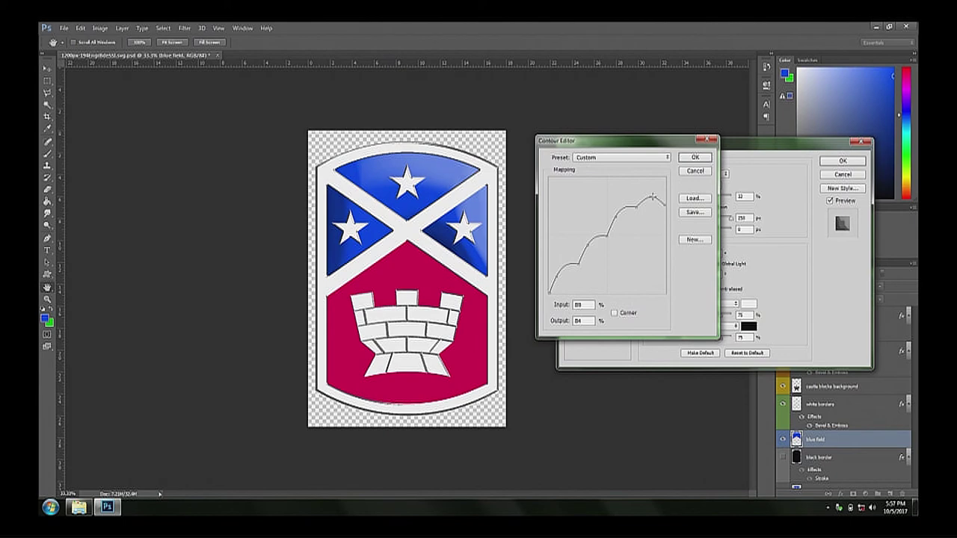
left_click(691, 171)
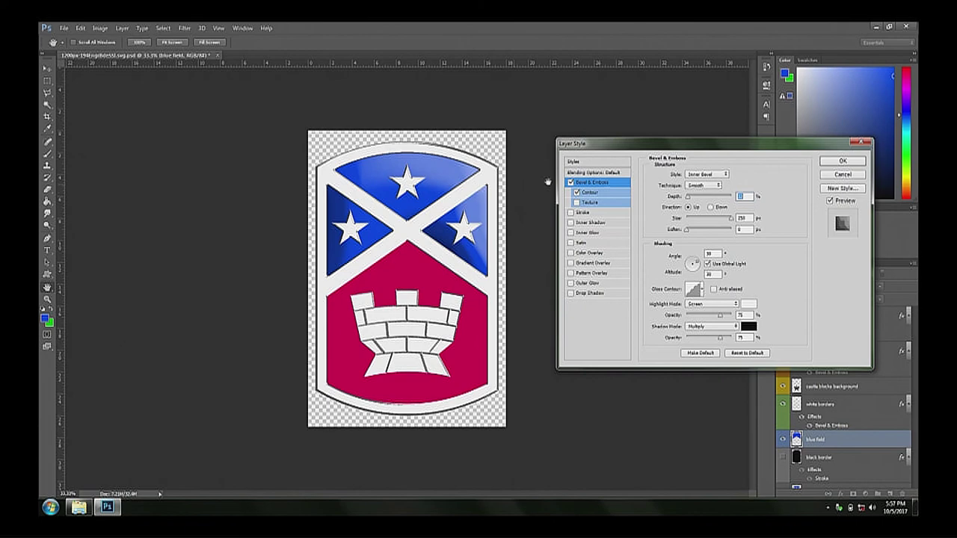
Apply the Bevel & Emboss settings to the "blue field" layer.
left_click(831, 162)
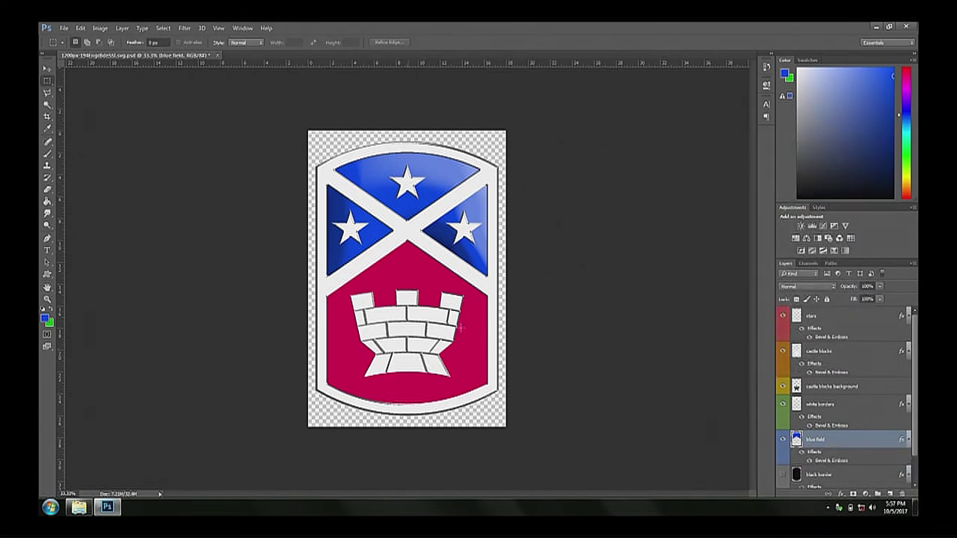
Select Layer 0 and sample the red around the castle as the foreground color.
scroll(840, 407, "down", 1)
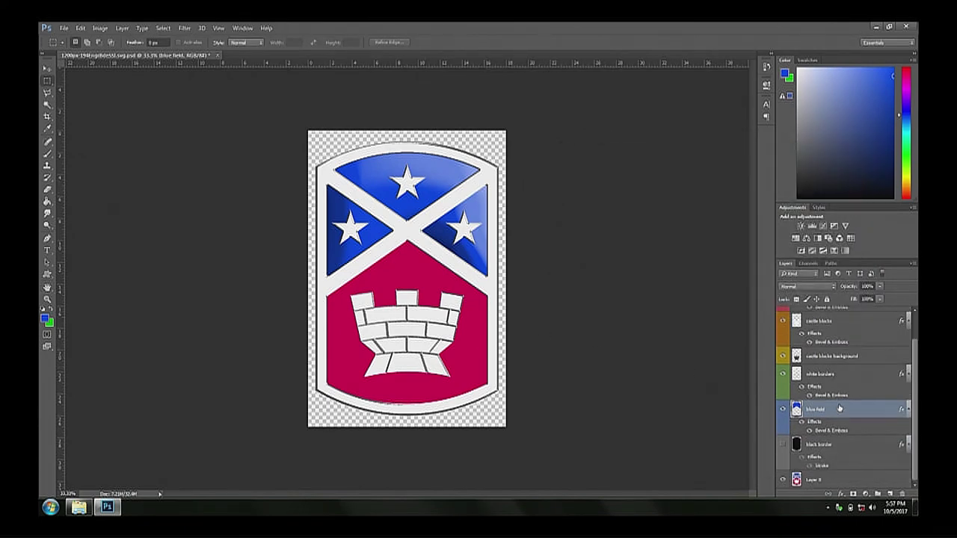
left_click(825, 482)
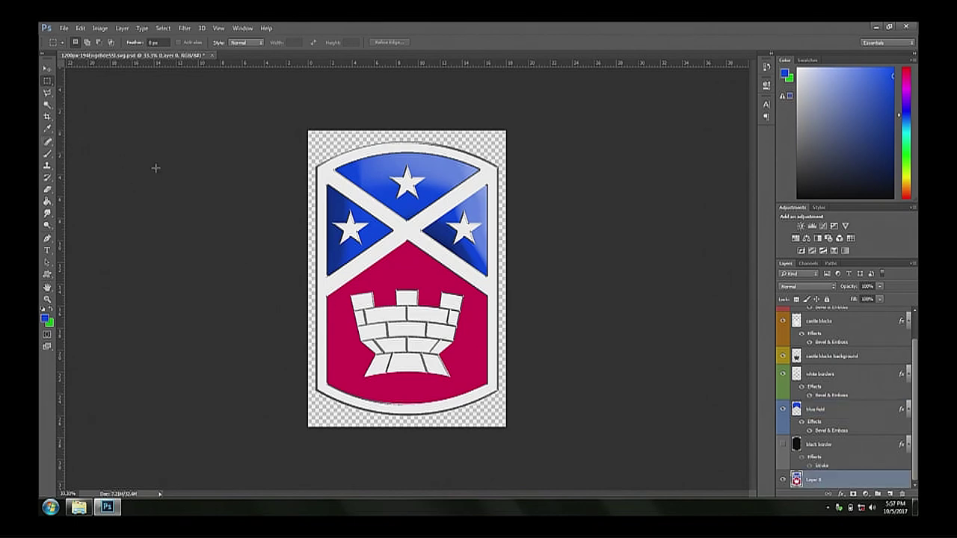
key("i")
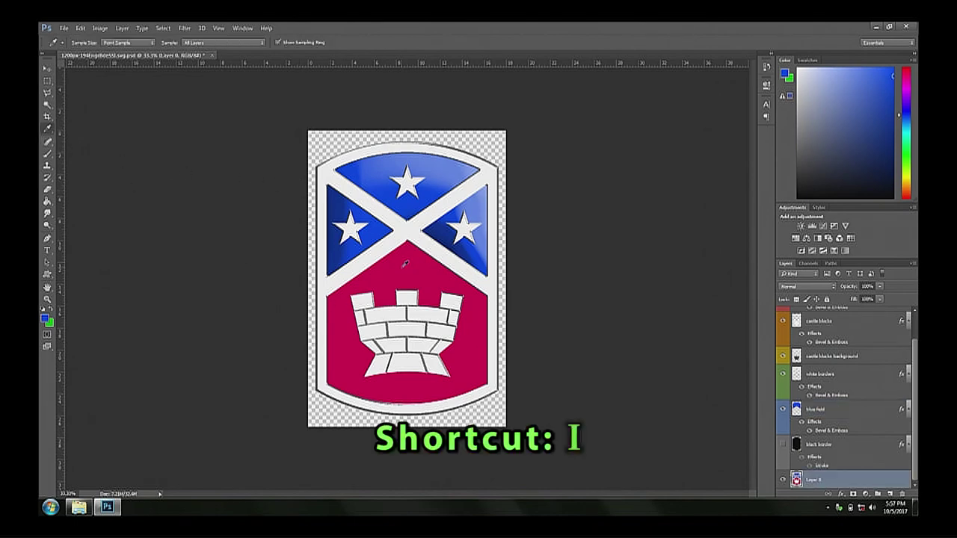
left_click(409, 260)
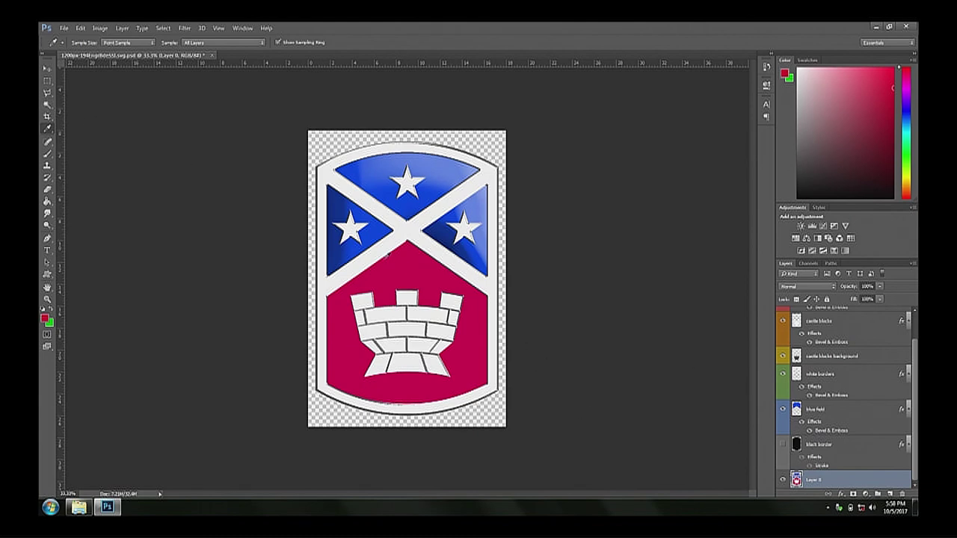
Create a new layer directly above "black border" and rename it "red field".
left_click(834, 447)
key("ctrl+shift+n")
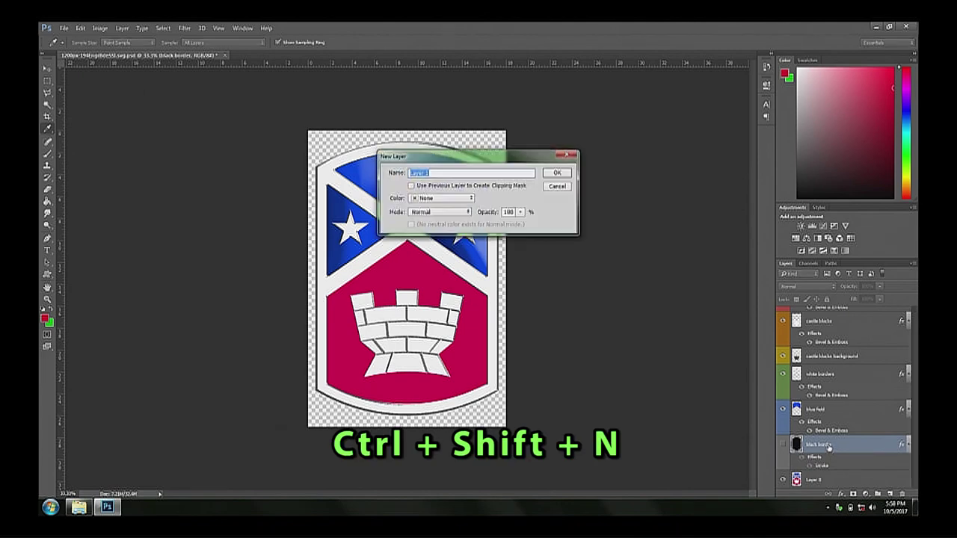
key("Return")
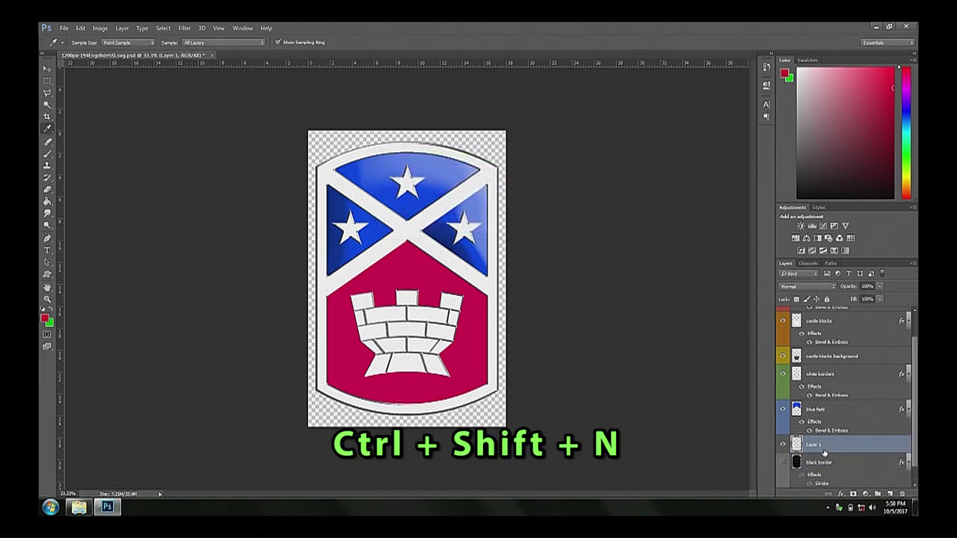
double_click(815, 446)
type("red field")
key("Return")
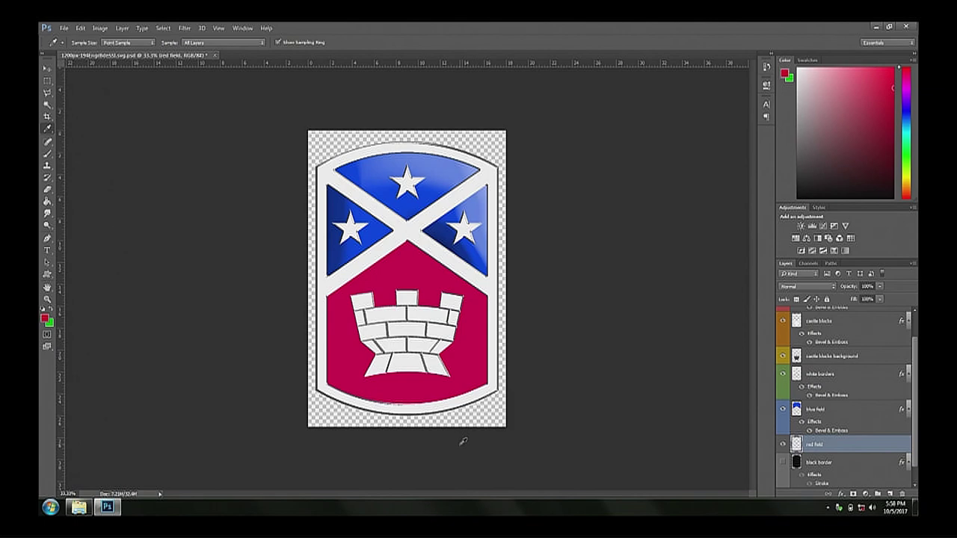
Outline the red area around the castle with the Polygonal Lasso and fill it with the foreground color.
left_click(49, 92)
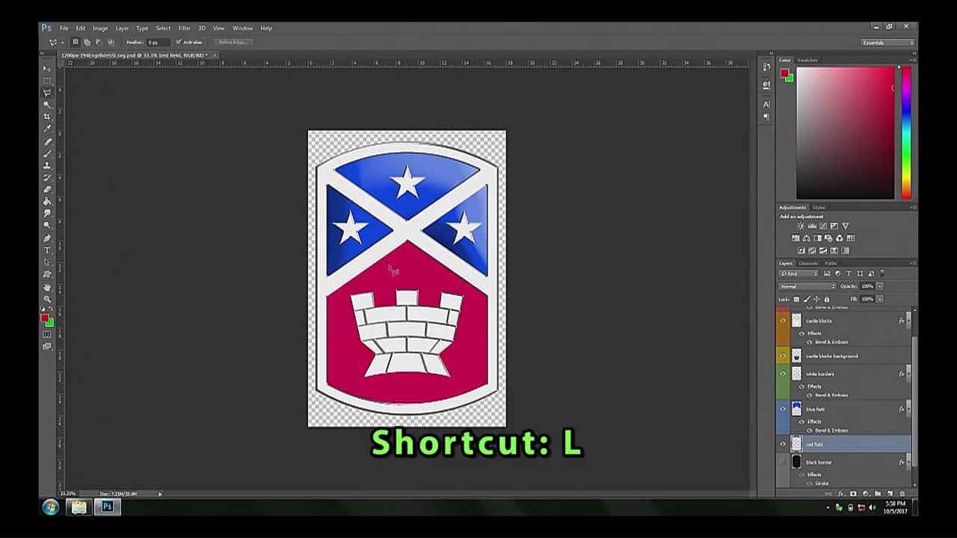
left_click(408, 238)
left_click(324, 293)
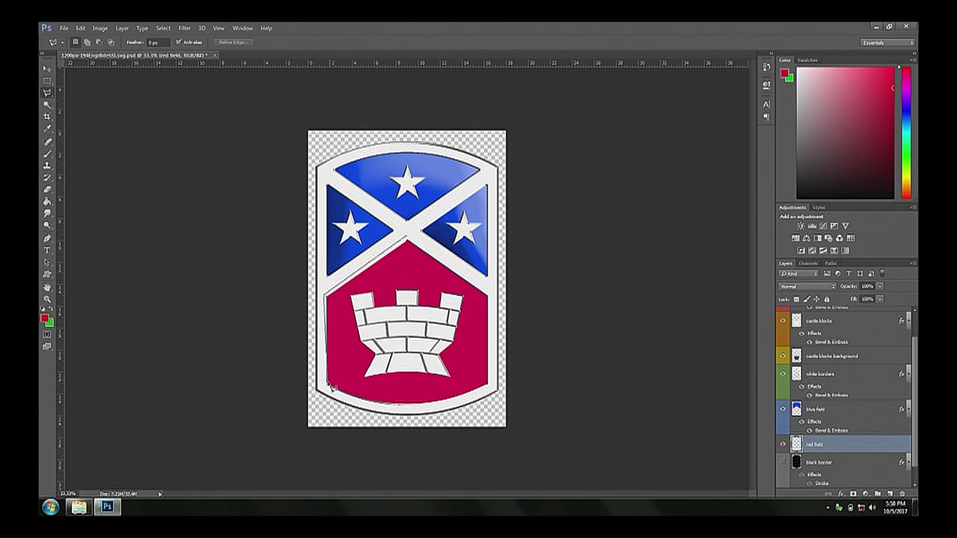
left_click(328, 390)
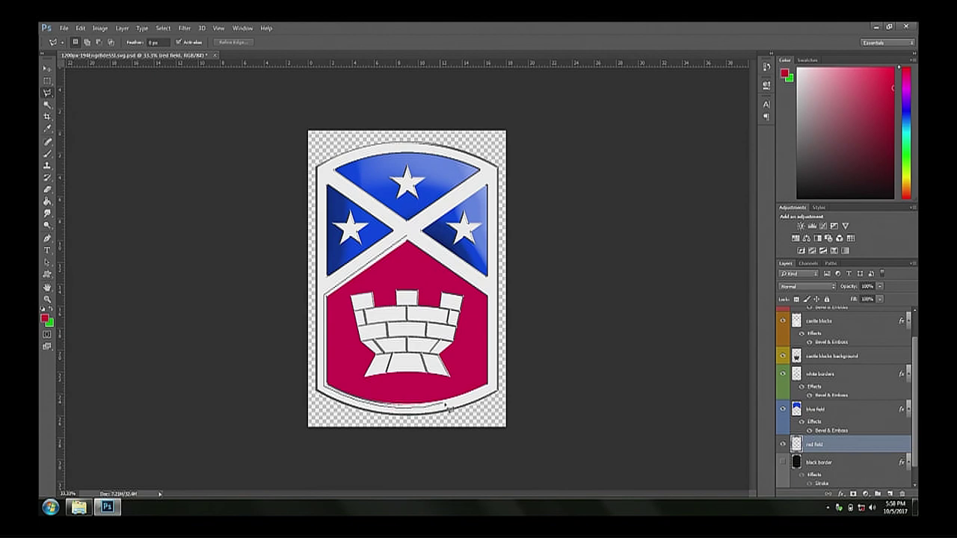
left_click(490, 395)
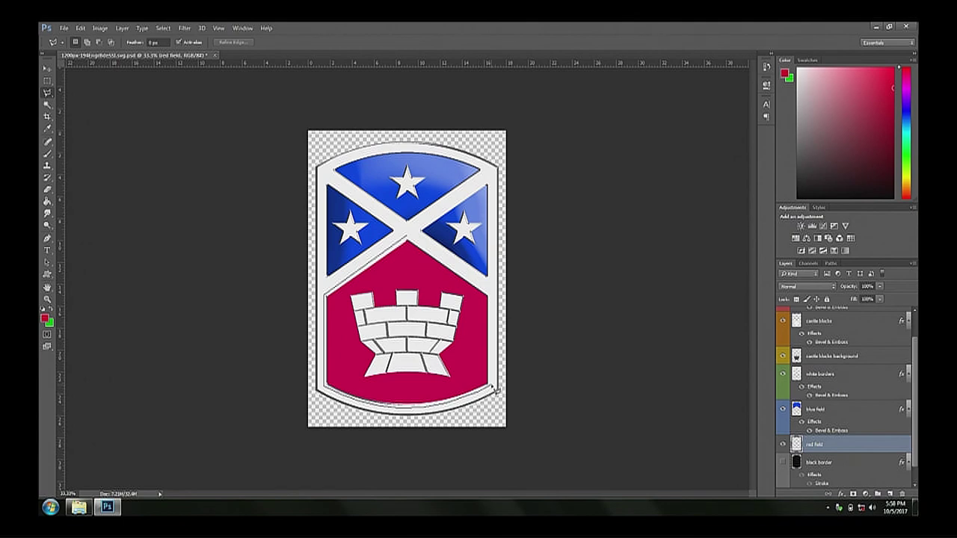
left_click(494, 299)
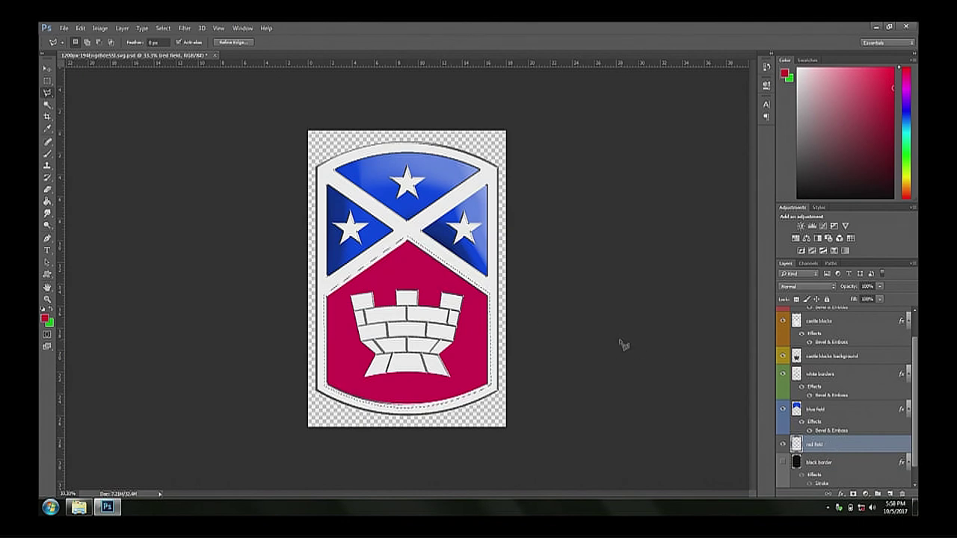
key("shift+F5")
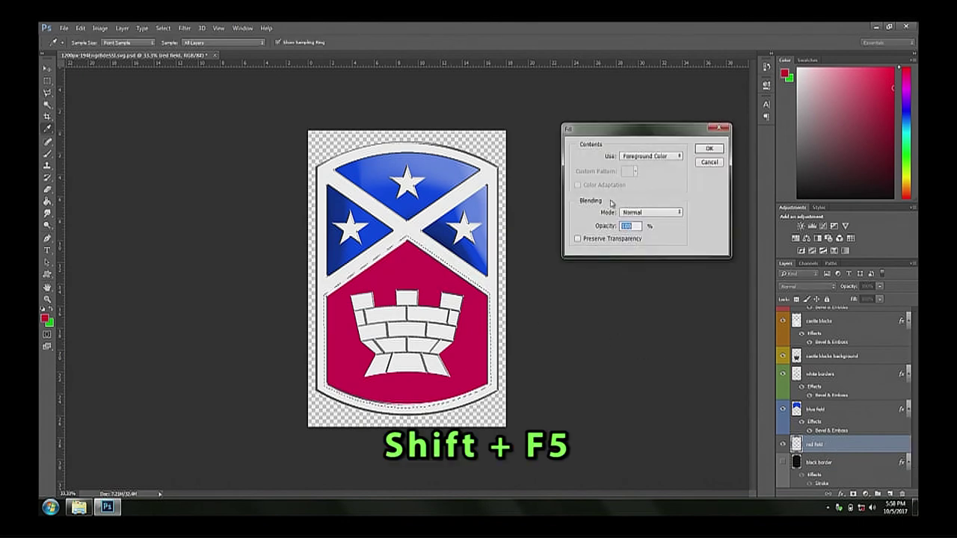
left_click(711, 149)
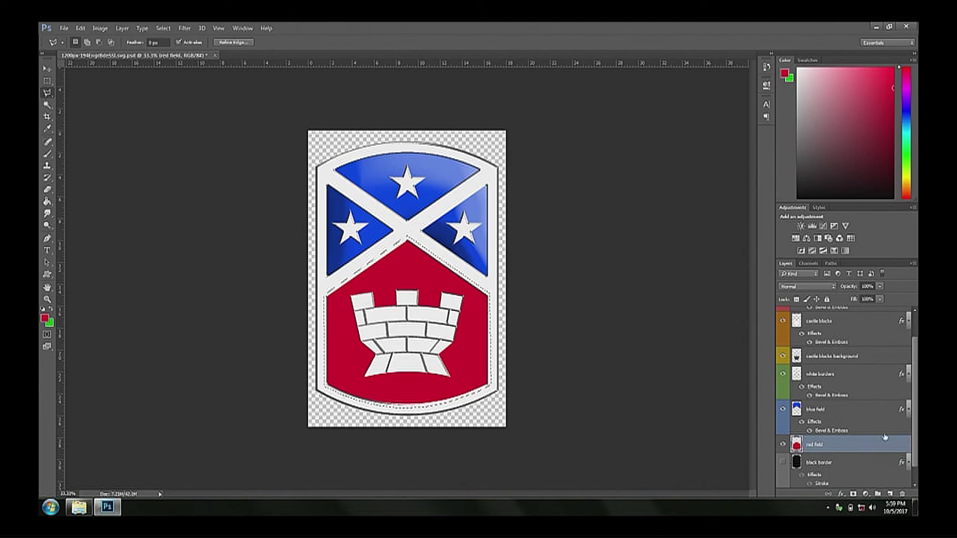
Copy the layer style from "blue field" to "red field" and clear the selection.
right_click(900, 411)
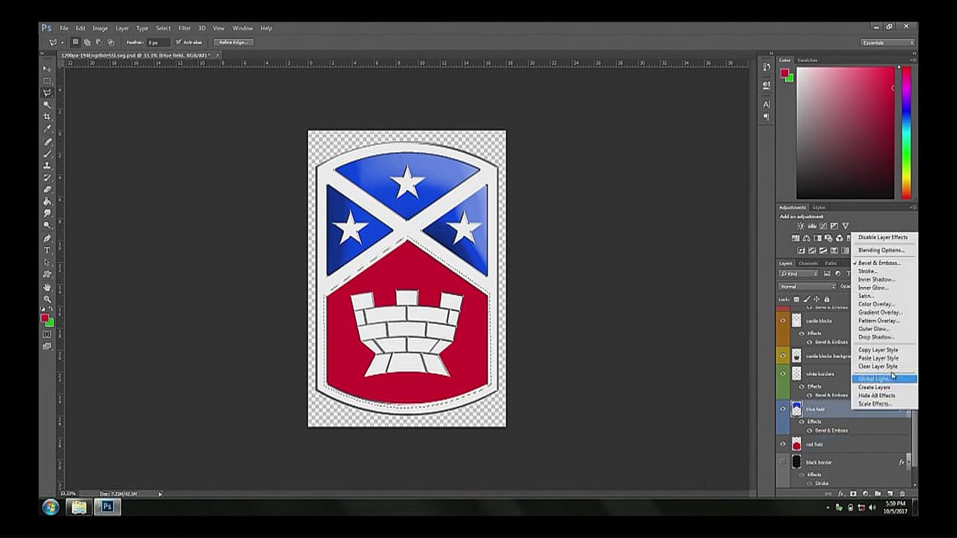
left_click(885, 351)
right_click(902, 446)
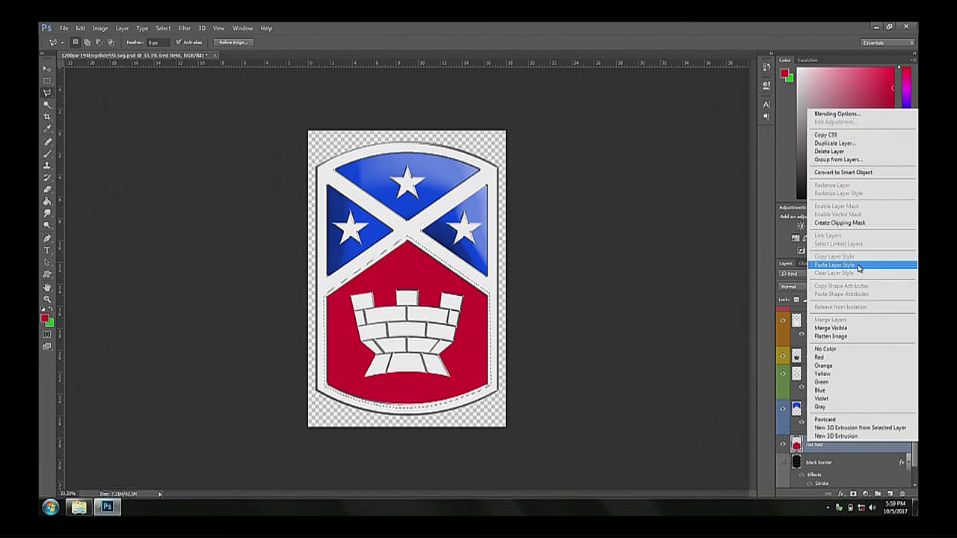
left_click(858, 266)
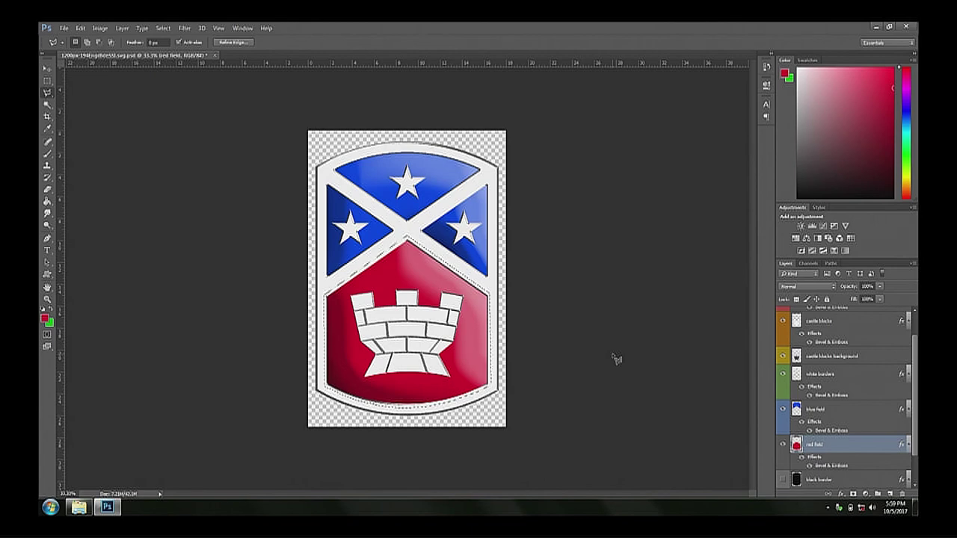
left_click(47, 80)
left_click(144, 132)
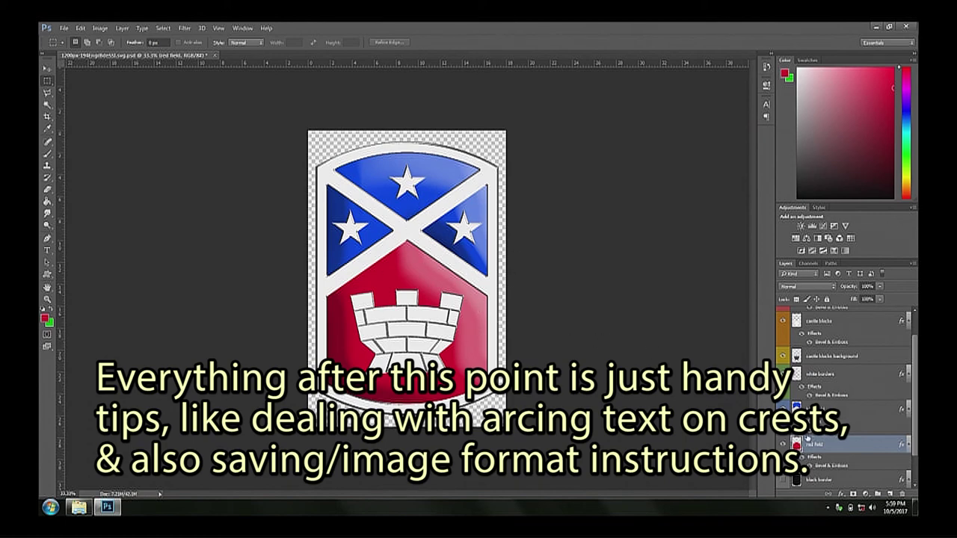
Open the "red field" layer's Bevel & Emboss settings and try the Linear gloss contour.
right_click(862, 446)
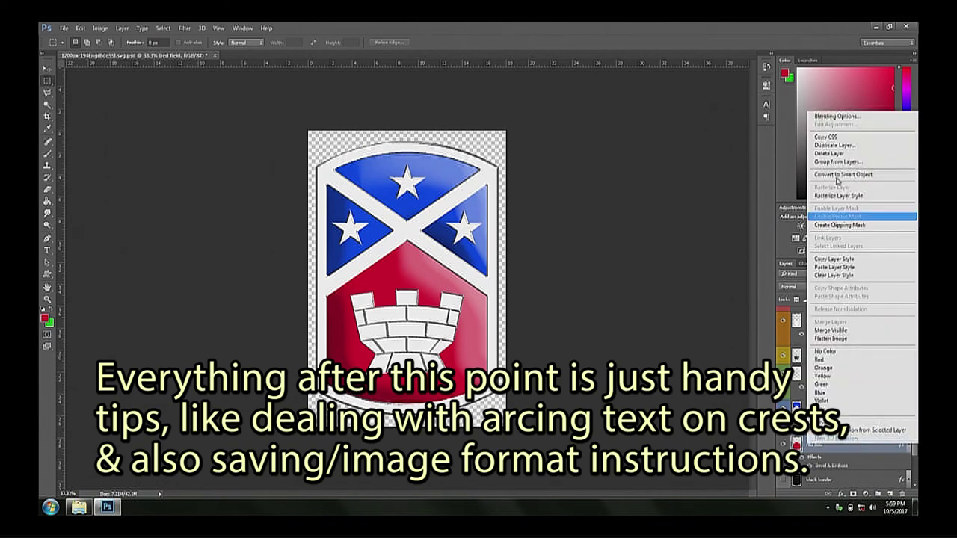
left_click(822, 115)
left_click(594, 183)
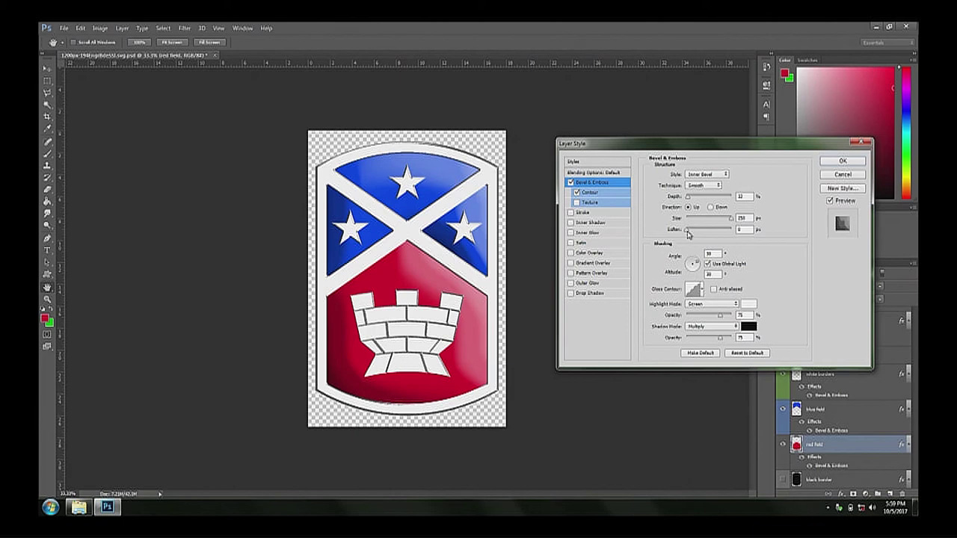
left_click(698, 291)
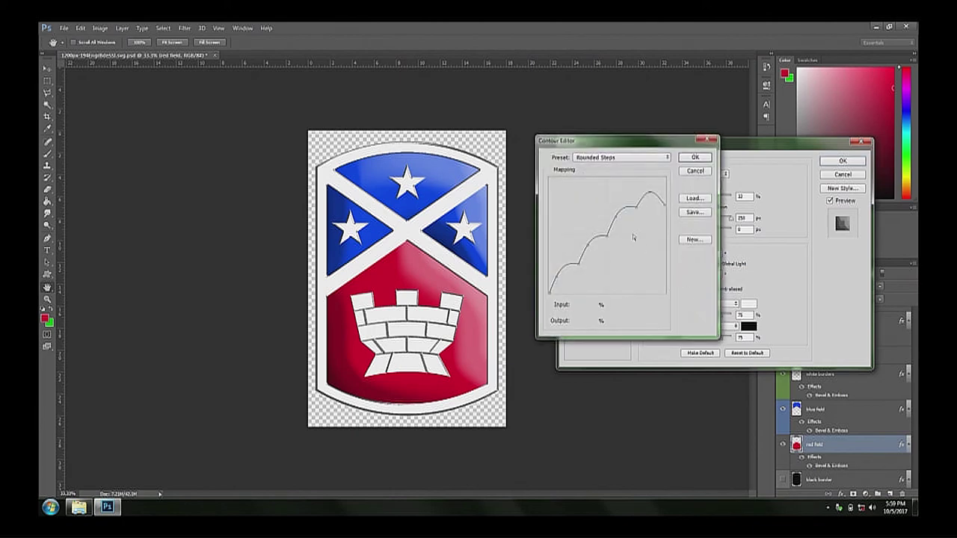
left_click(695, 171)
left_click(703, 291)
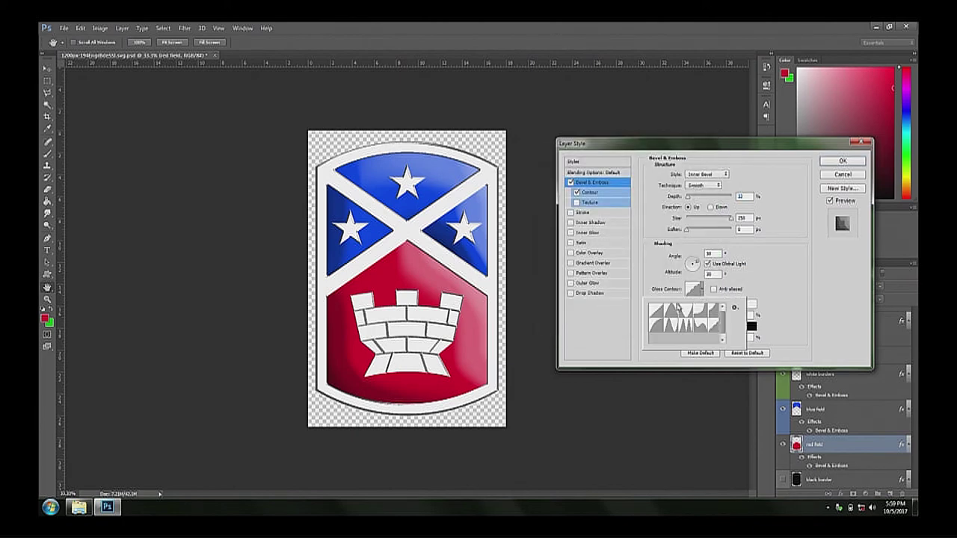
left_click(662, 312)
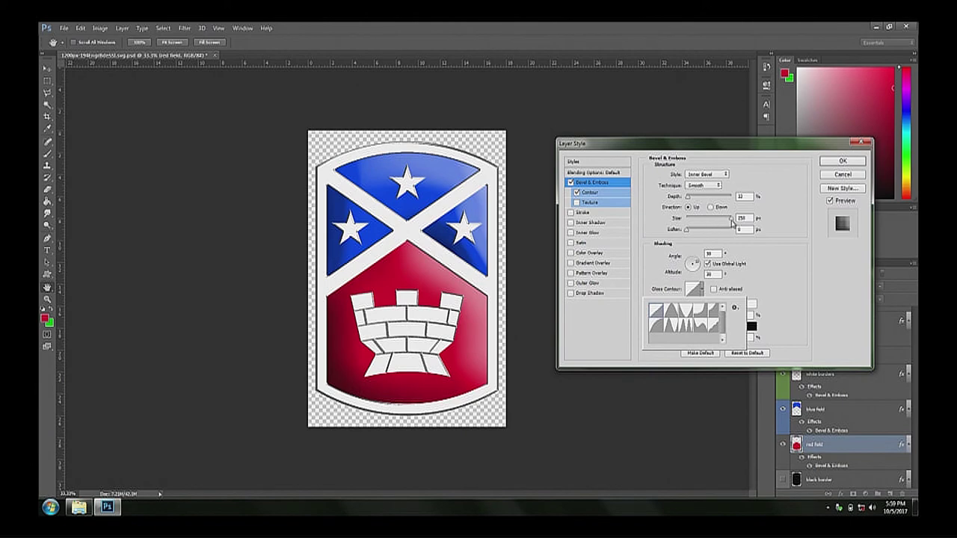
Try different depths for the red field's bevel with the size at 250 px and soften at 16 px.
left_click(731, 222)
double_click(742, 218)
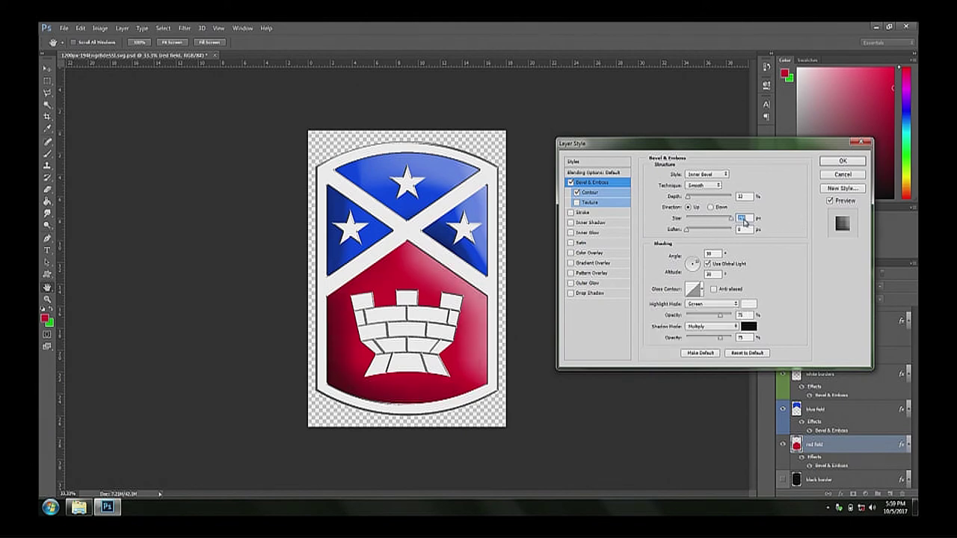
left_click_drag(730, 221, 712, 226)
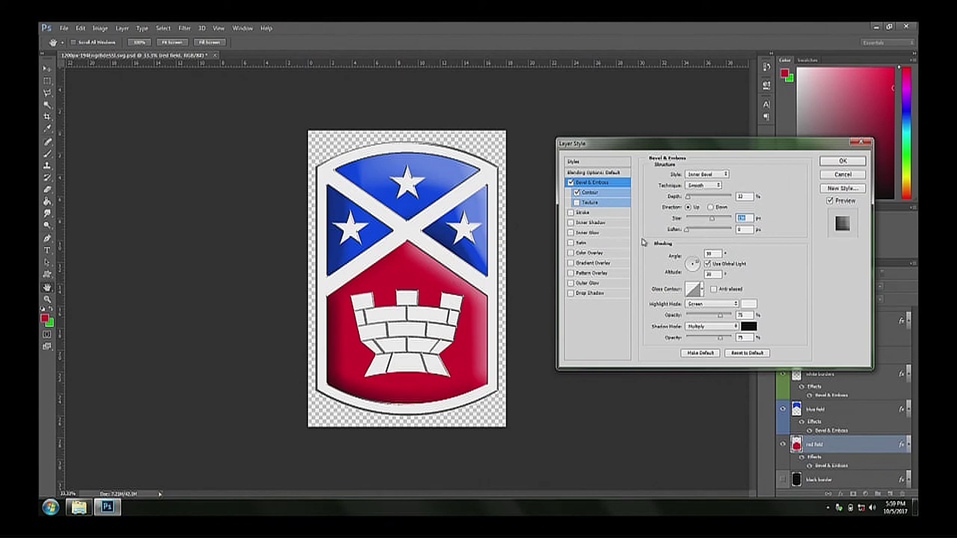
mouse_move(688, 197)
left_mouse_down()
mouse_move(710, 199)
mouse_move(689, 200)
mouse_move(720, 221)
mouse_move(712, 224)
mouse_move(756, 225)
left_mouse_up()
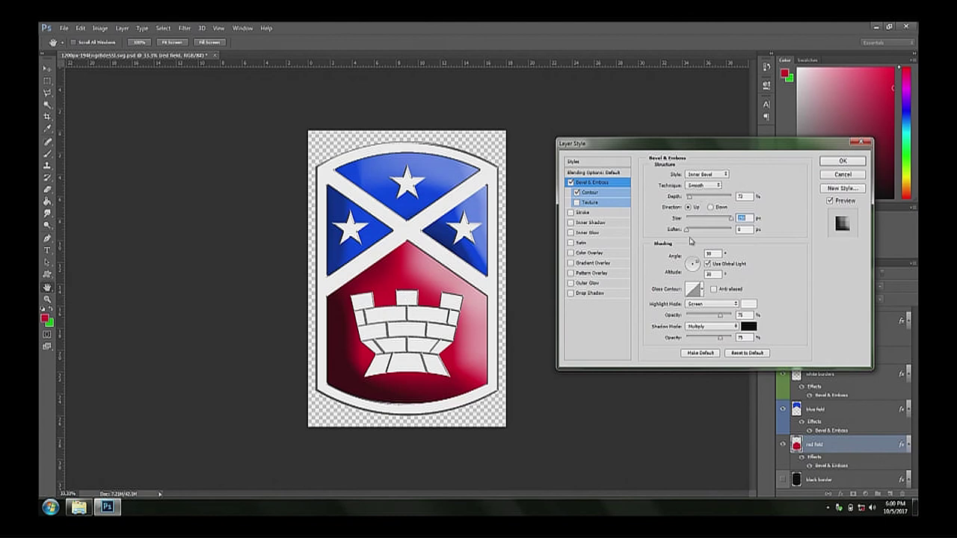
left_click_drag(688, 232, 824, 236)
mouse_move(691, 200)
left_mouse_down()
mouse_move(671, 203)
mouse_move(687, 200)
left_mouse_up()
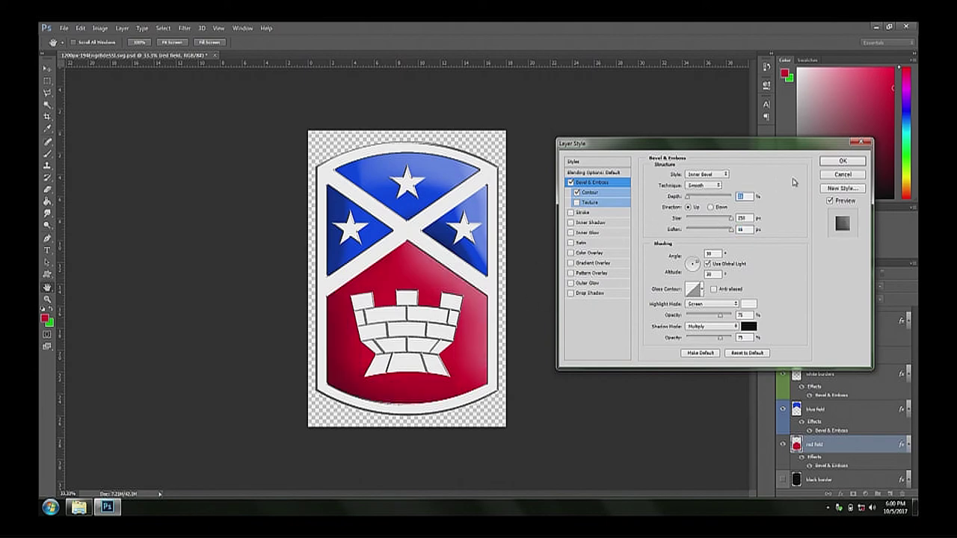
left_click(843, 160)
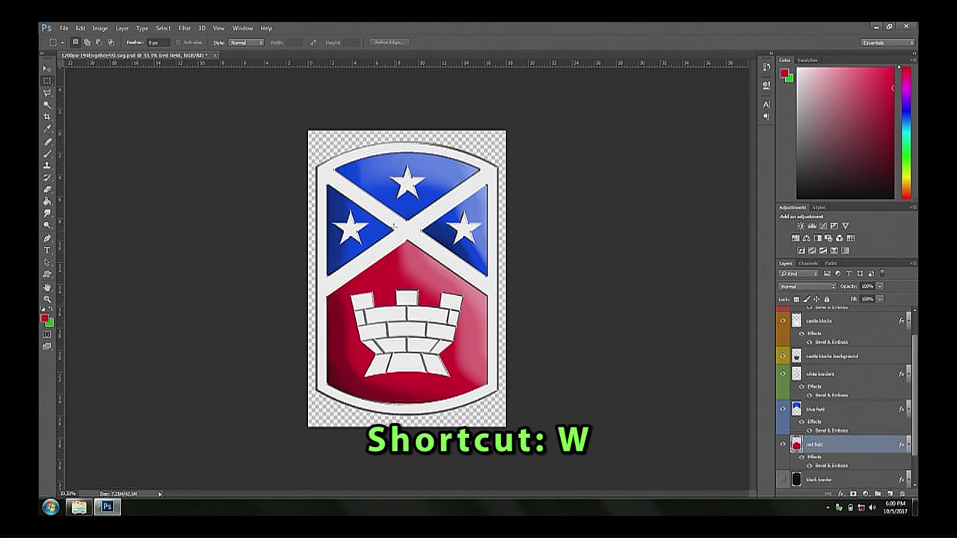
Set the Type tool's font to Arial Regular and the foreground color to green #0e9500.
left_click(47, 250)
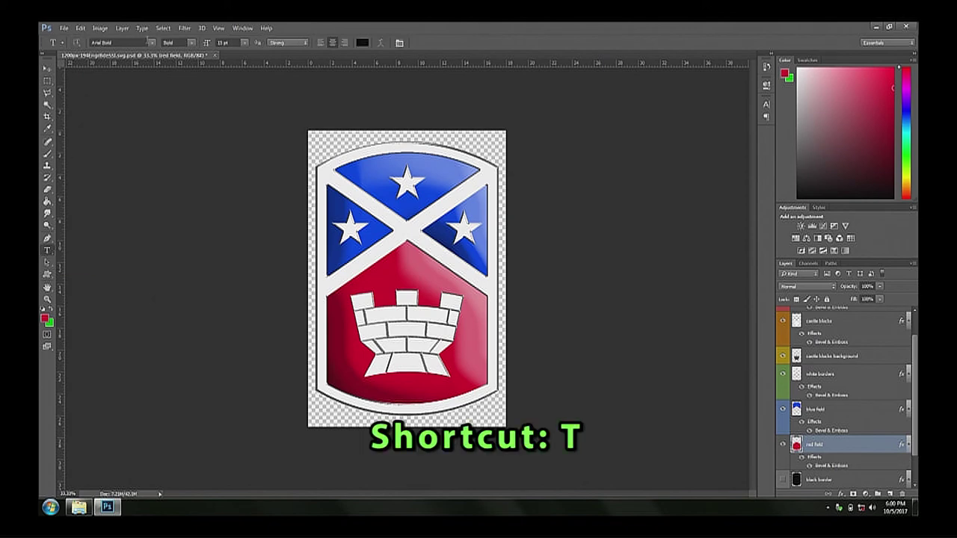
left_click(152, 42)
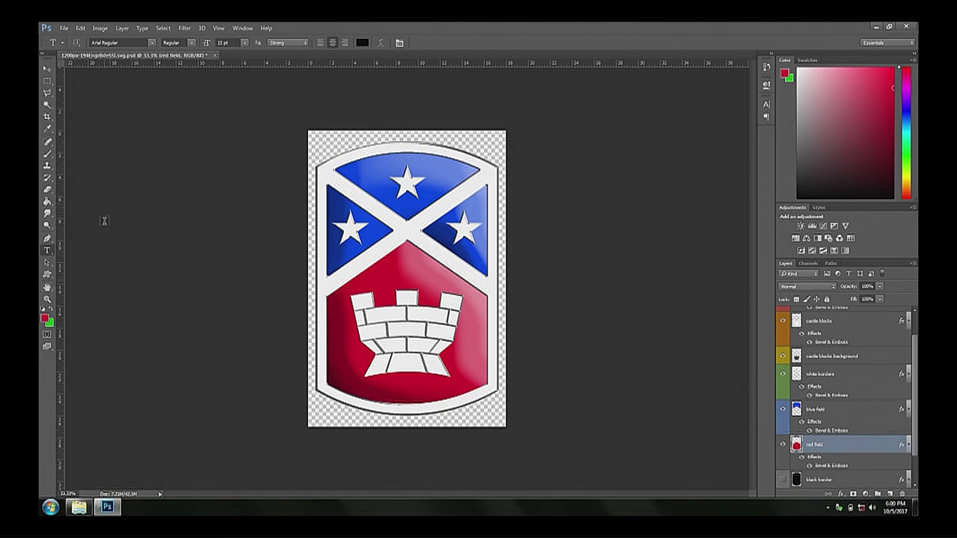
left_click(44, 318)
left_click_drag(630, 210, 709, 253)
left_click(715, 246)
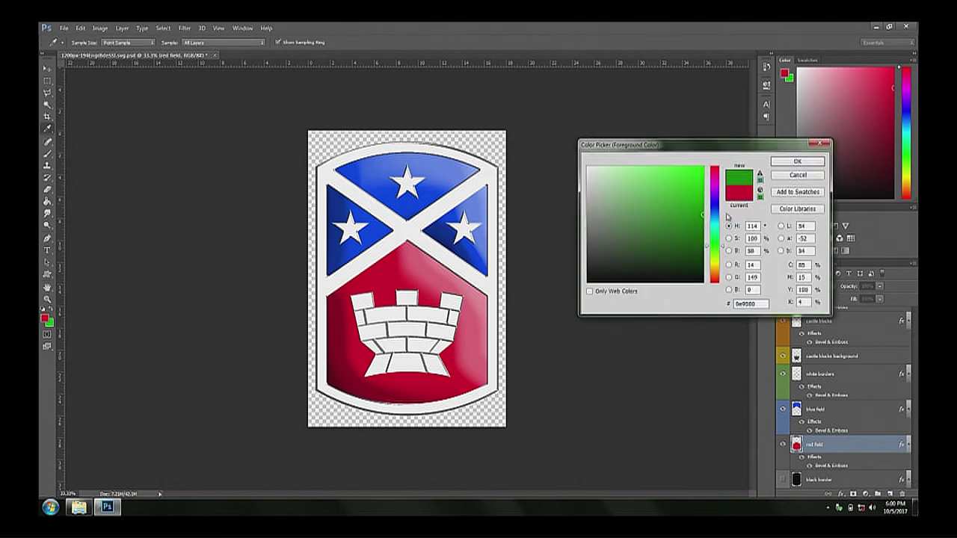
left_click(797, 162)
Add the text "Puppies Forever" just below the left star and set its size to 72 pt.
left_click(370, 255)
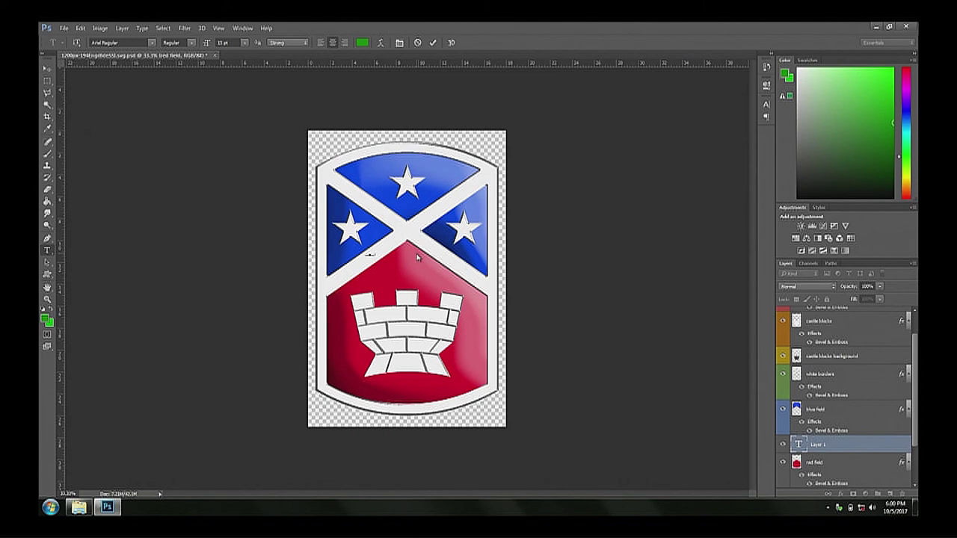
type("194")
left_click(244, 45)
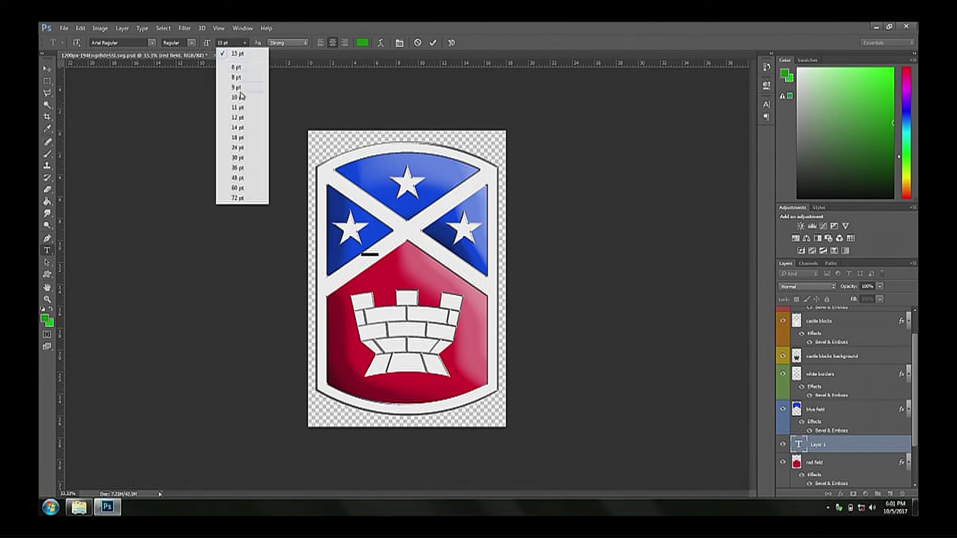
left_click(245, 124)
left_click(244, 43)
left_click(247, 180)
left_click(244, 43)
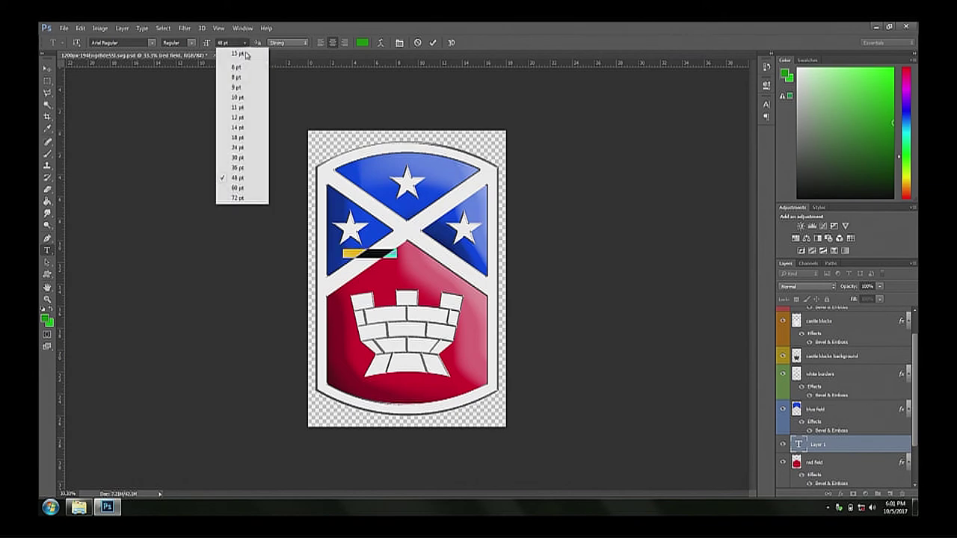
left_click(247, 191)
Place the "Puppies Forever" layer above "stars" and center the text over the emblem's bottom white border.
left_click_drag(834, 445, 827, 311)
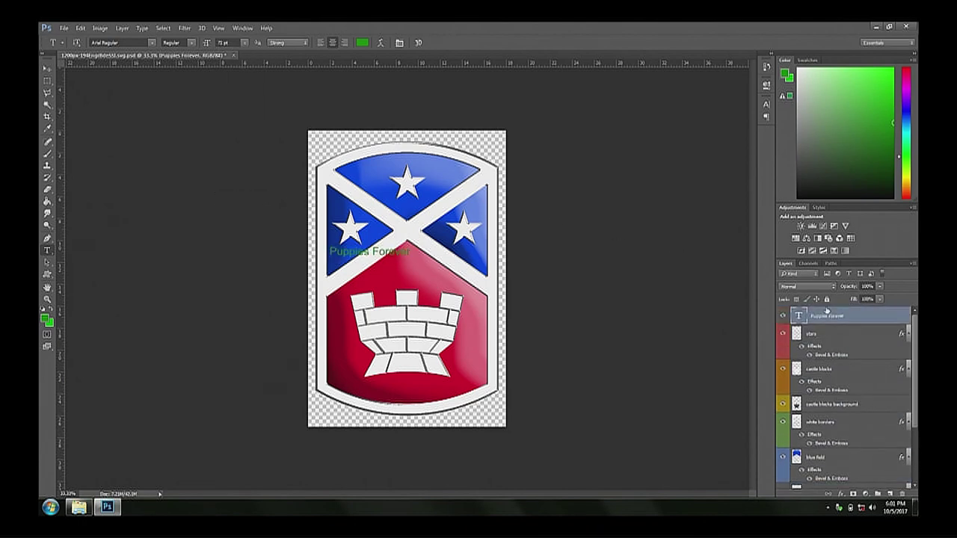
left_click(43, 69)
left_click_drag(367, 253, 405, 406)
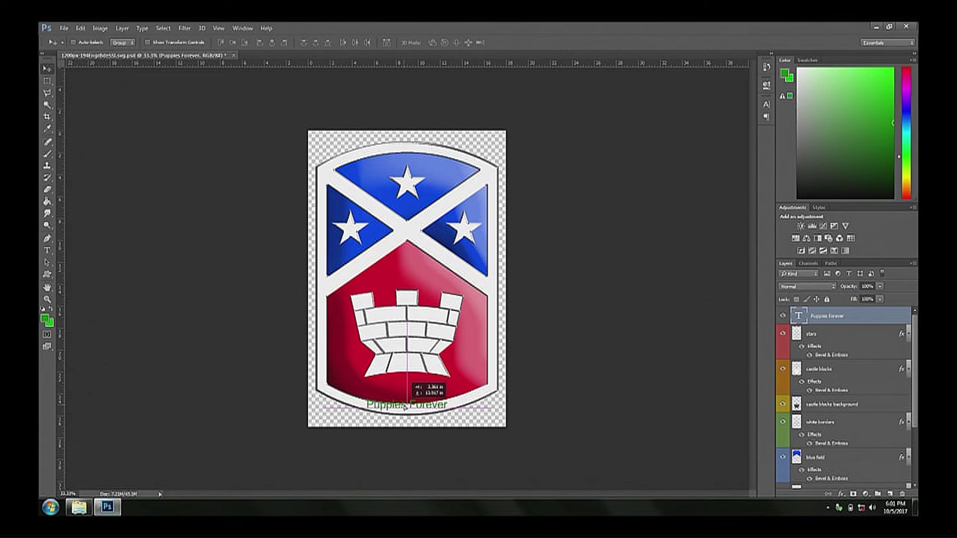
left_click_drag(406, 407, 396, 274)
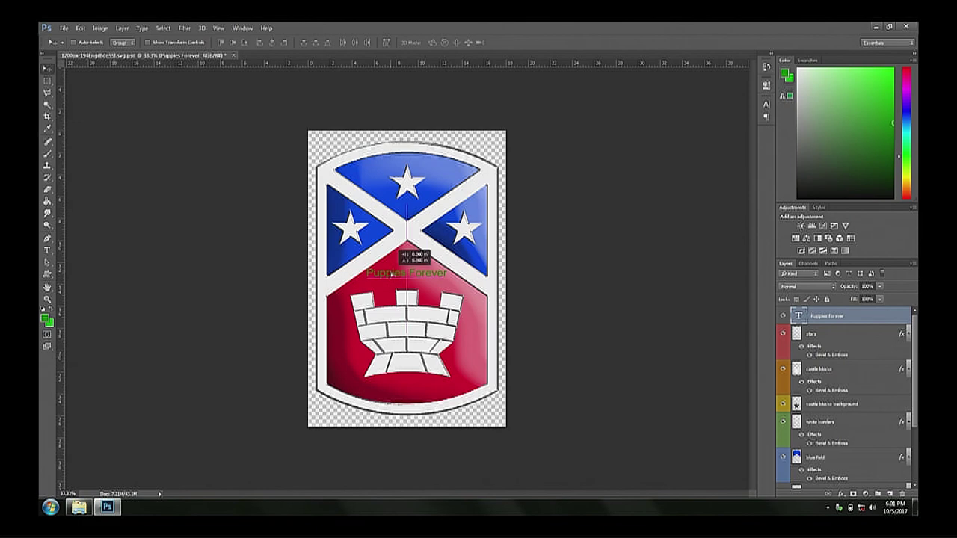
left_click_drag(390, 275, 389, 411)
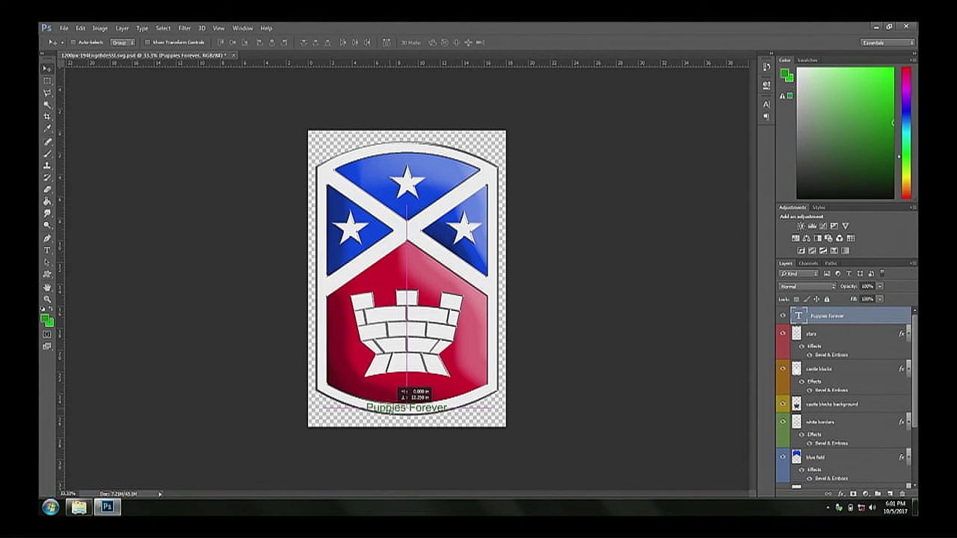
left_click_drag(390, 412, 390, 412)
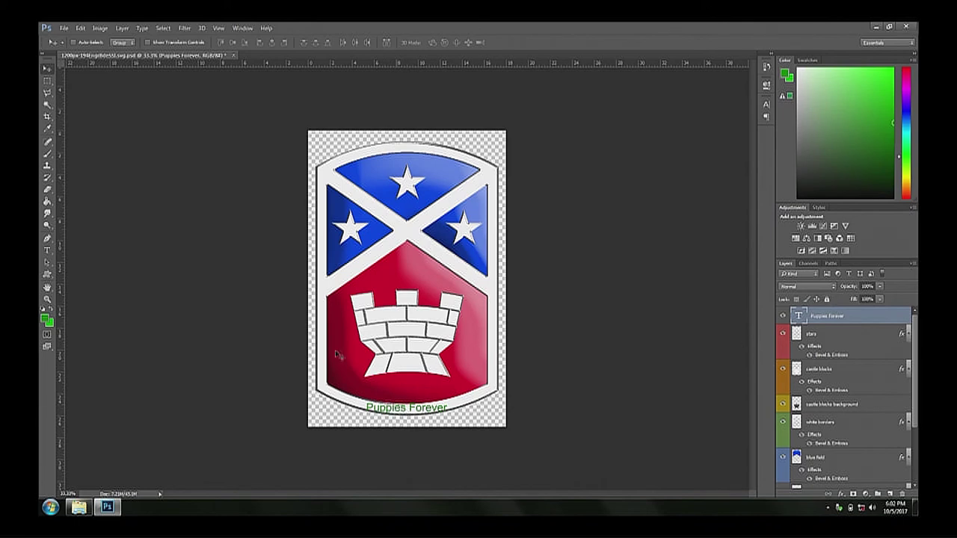
Warp the "Puppies Forever" text with a horizontal Arc style and a slight negative bend matching the bottom border's curve.
left_click(46, 252)
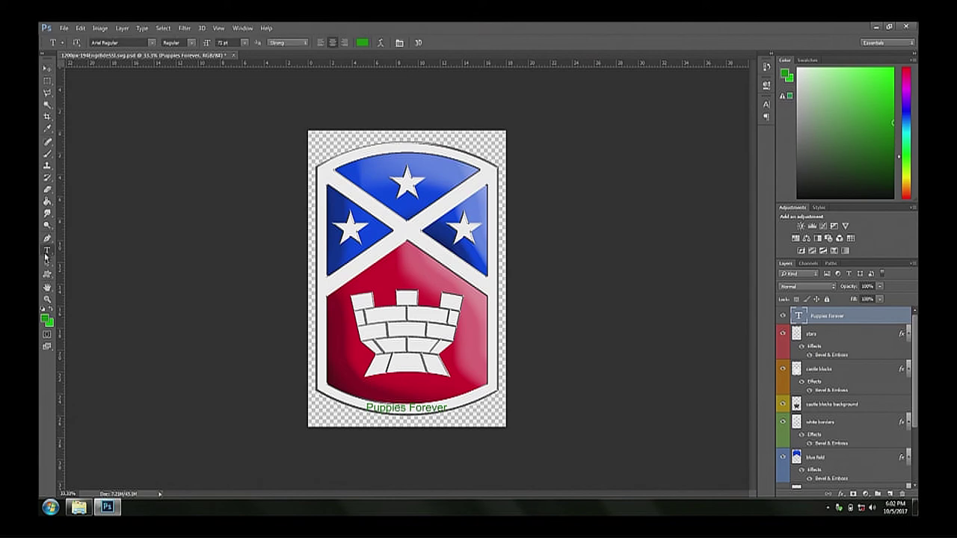
left_click(381, 42)
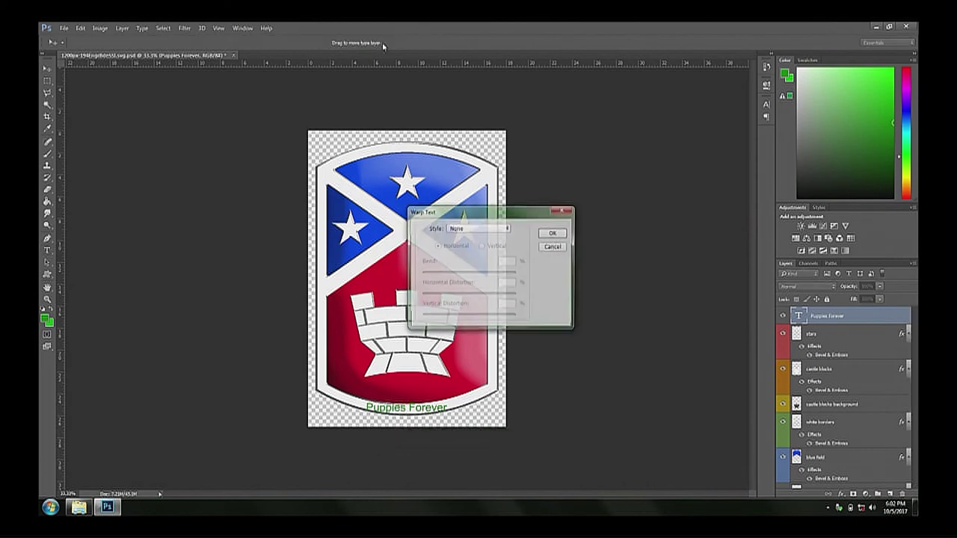
left_click(507, 229)
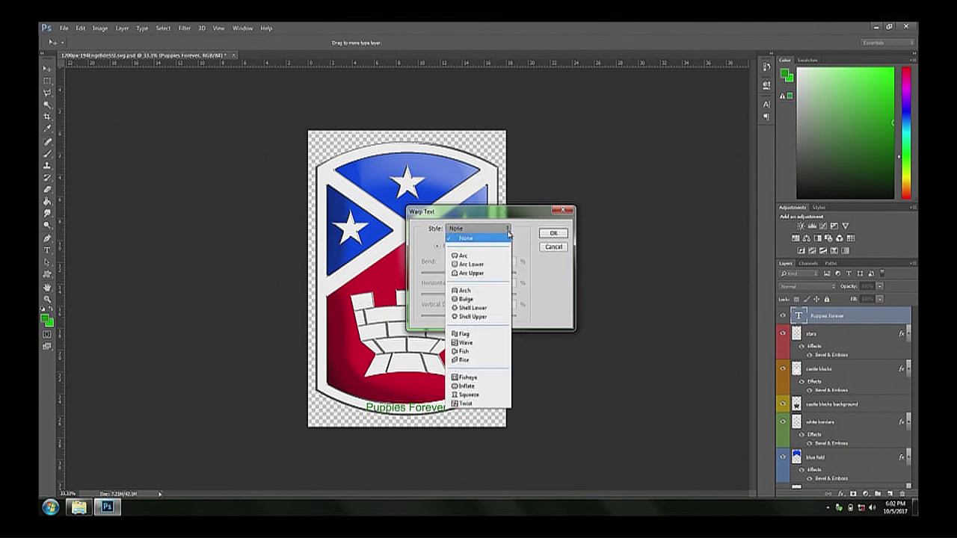
left_click(469, 257)
left_click_drag(491, 273, 459, 279)
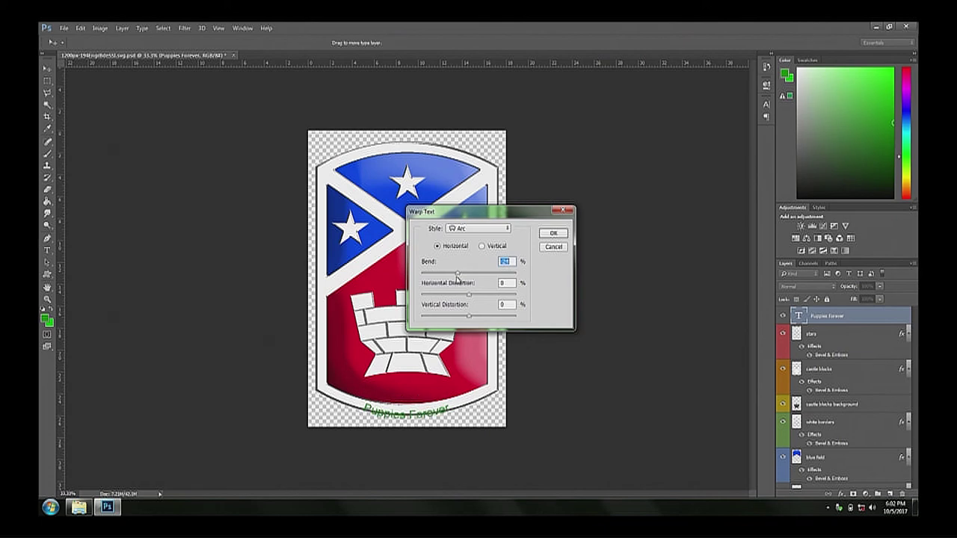
left_click_drag(460, 275, 464, 277)
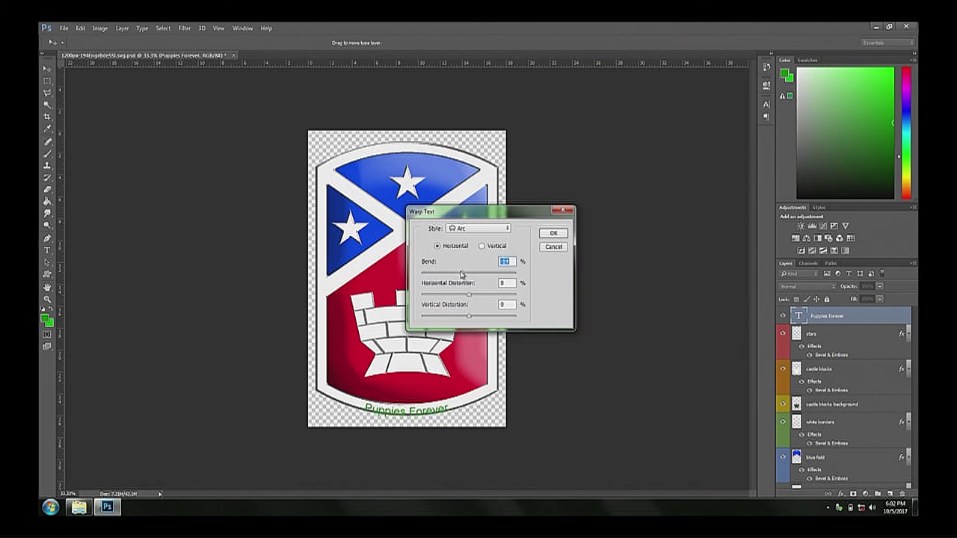
left_click(553, 233)
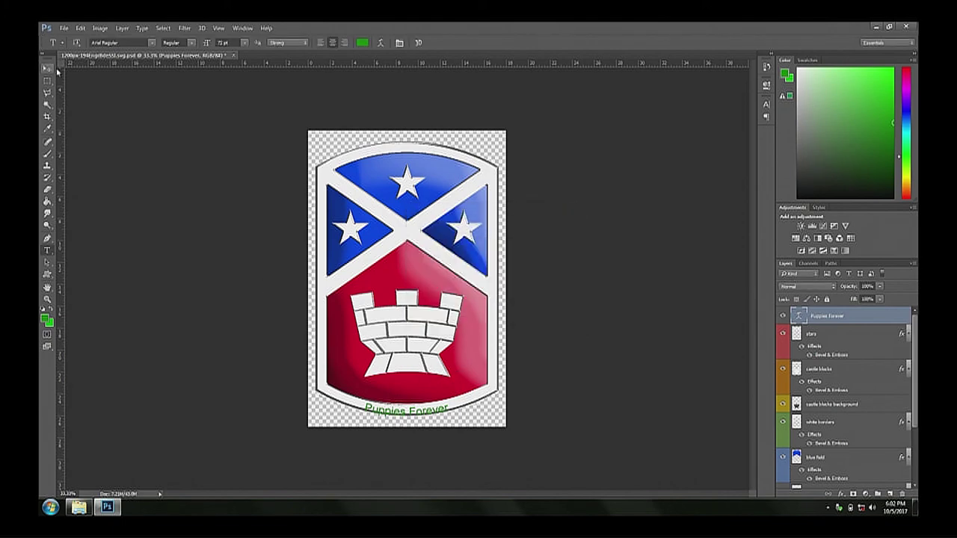
Free-transform the arced text to 118.54% width and 131.25% height, and rotate it about 16° onto the lower-left border.
left_click(79, 29)
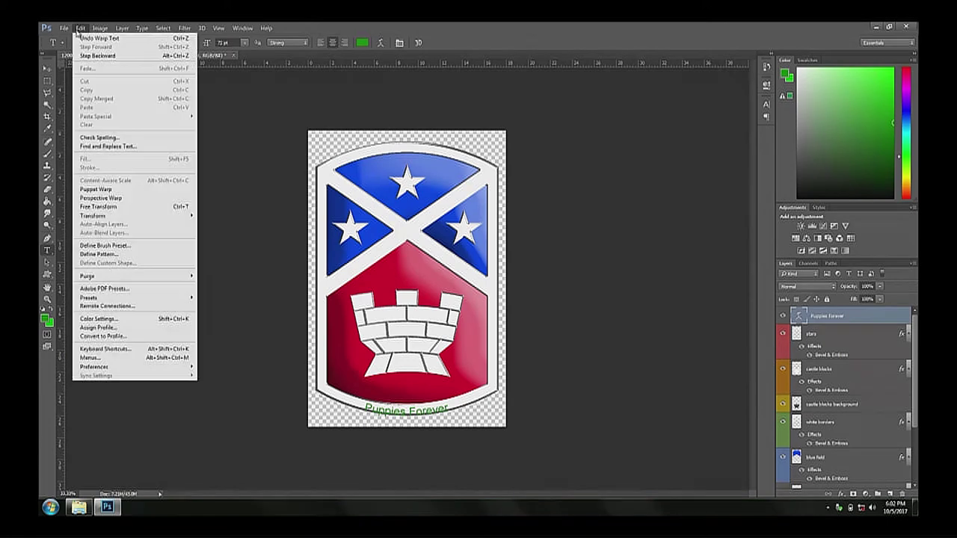
left_click(121, 208)
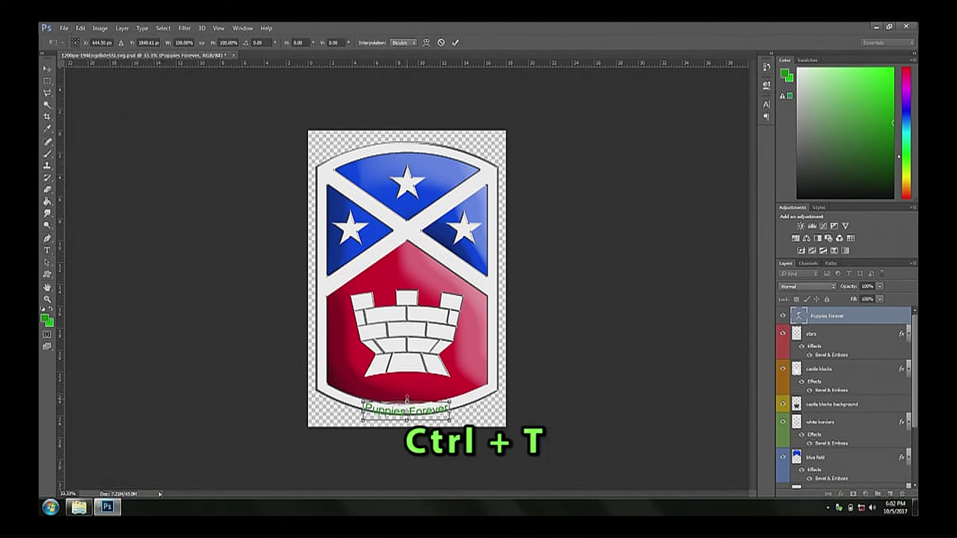
left_click_drag(405, 401, 459, 408)
left_click_drag(362, 408, 356, 408)
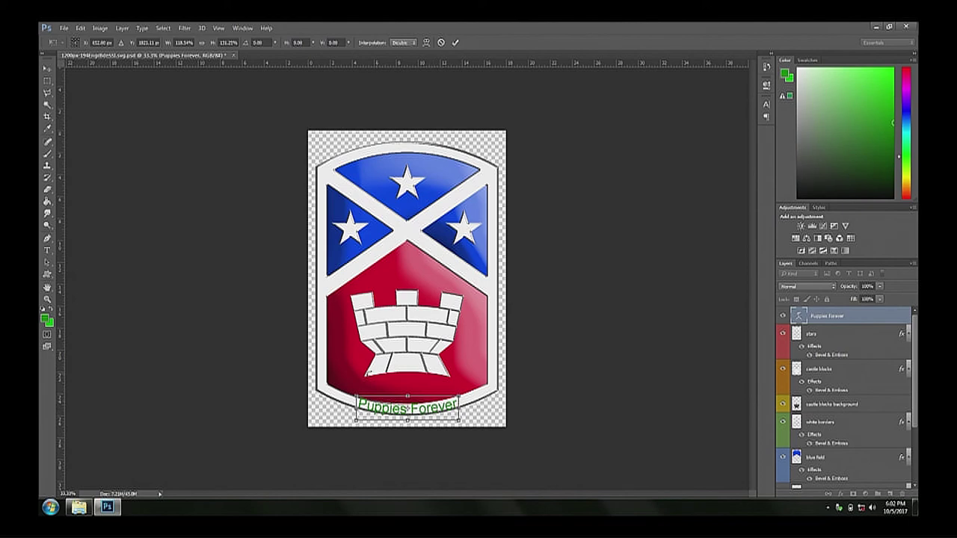
mouse_move(349, 389)
left_mouse_down()
mouse_move(356, 373)
mouse_move(356, 382)
mouse_move(341, 371)
mouse_move(357, 383)
mouse_move(349, 380)
left_mouse_up()
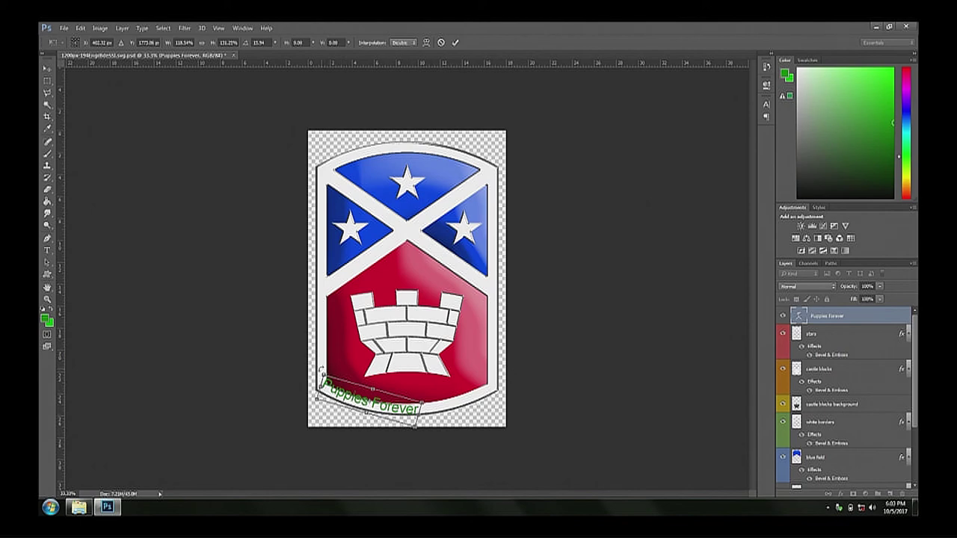
left_click_drag(321, 369, 324, 365)
key("Return")
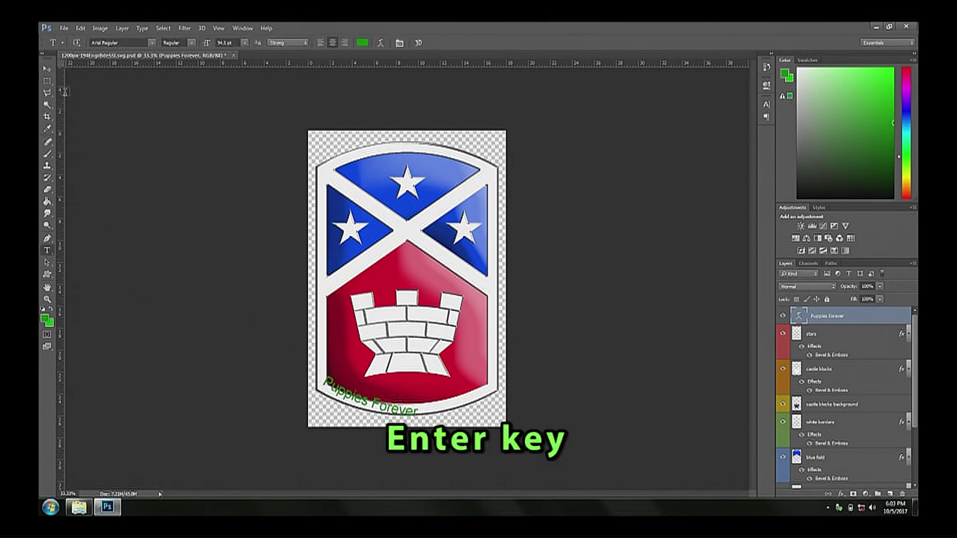
Try to squash the rotated text to about 90% width and 91.43% height with Free Transform.
left_click(51, 72)
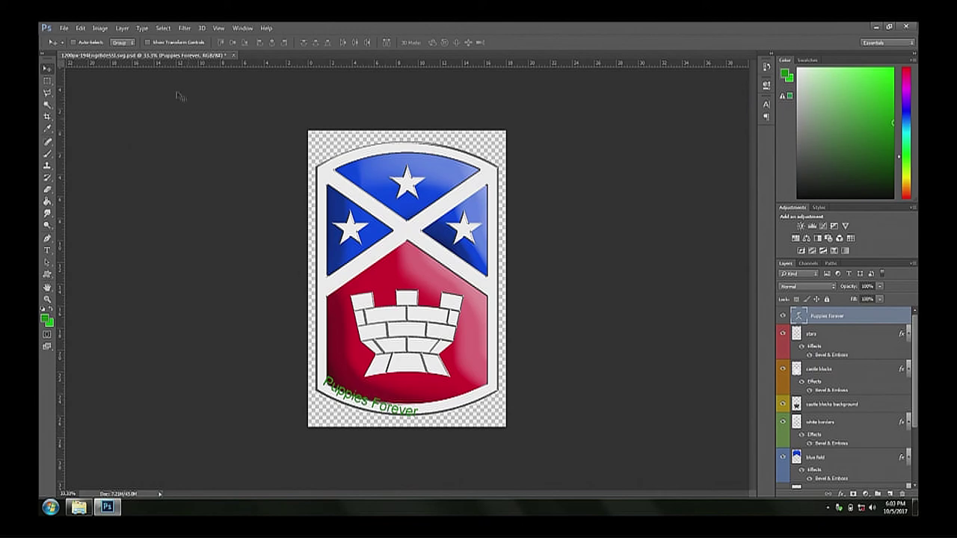
left_click(84, 30)
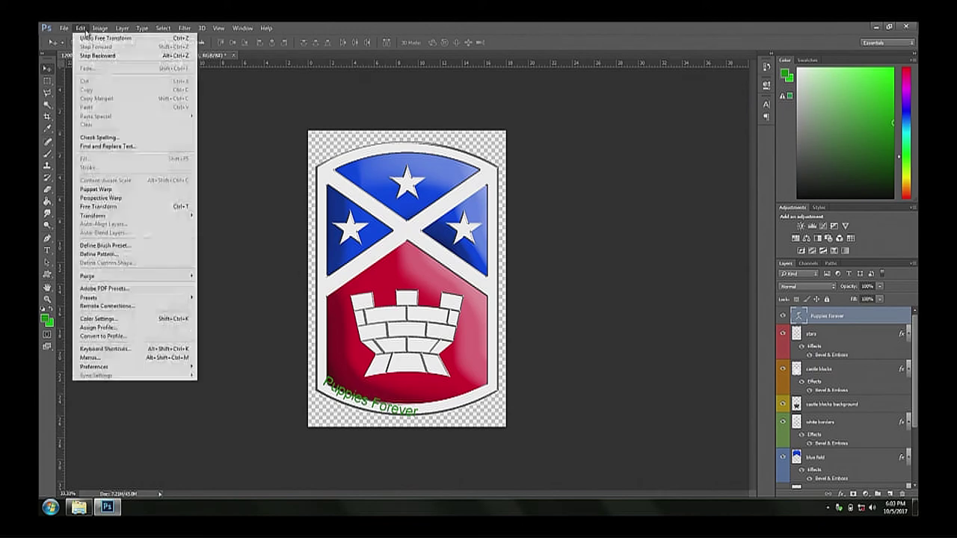
key("ctrl+t")
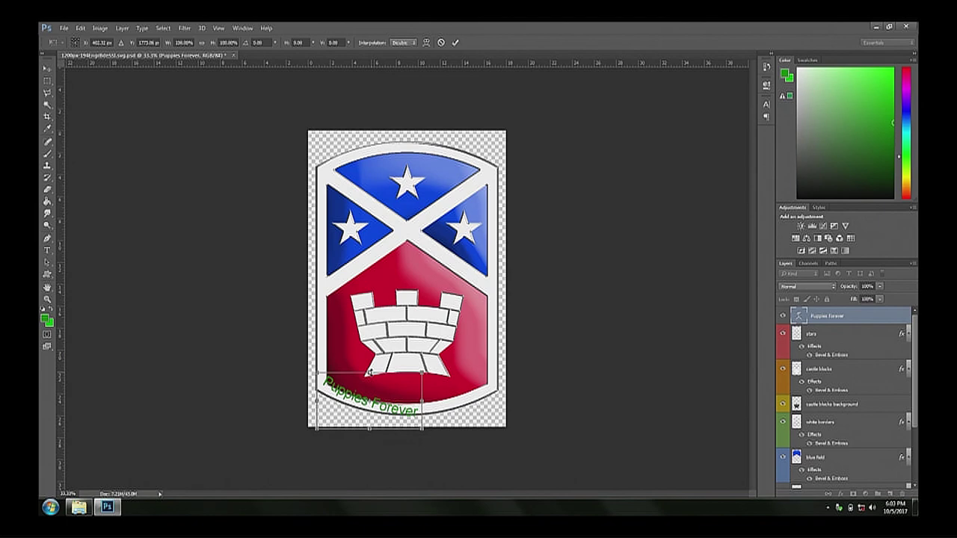
mouse_move(370, 372)
left_mouse_down()
mouse_move(369, 255)
mouse_move(369, 387)
mouse_move(369, 368)
mouse_move(369, 377)
left_mouse_up()
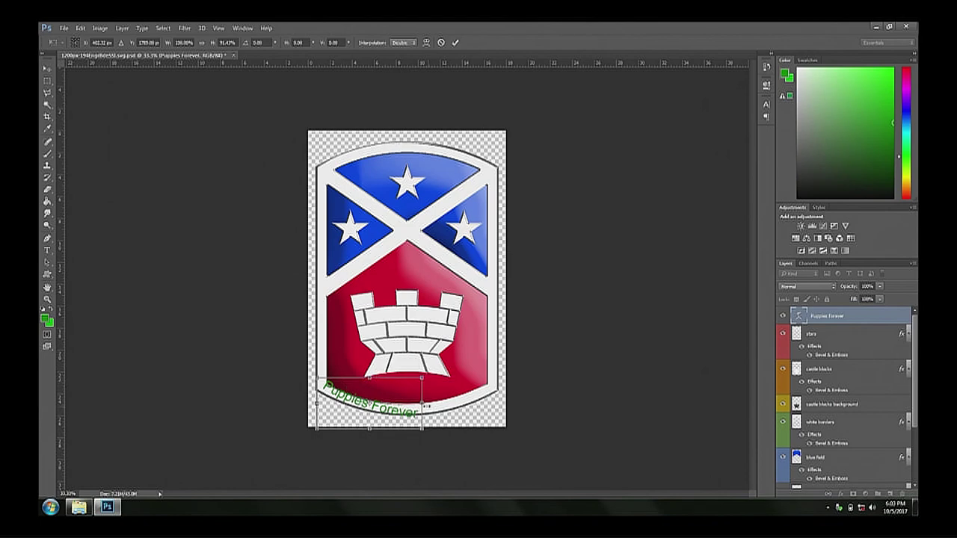
mouse_move(423, 403)
left_mouse_down()
mouse_move(496, 403)
mouse_move(331, 402)
mouse_move(426, 407)
mouse_move(412, 404)
left_mouse_up()
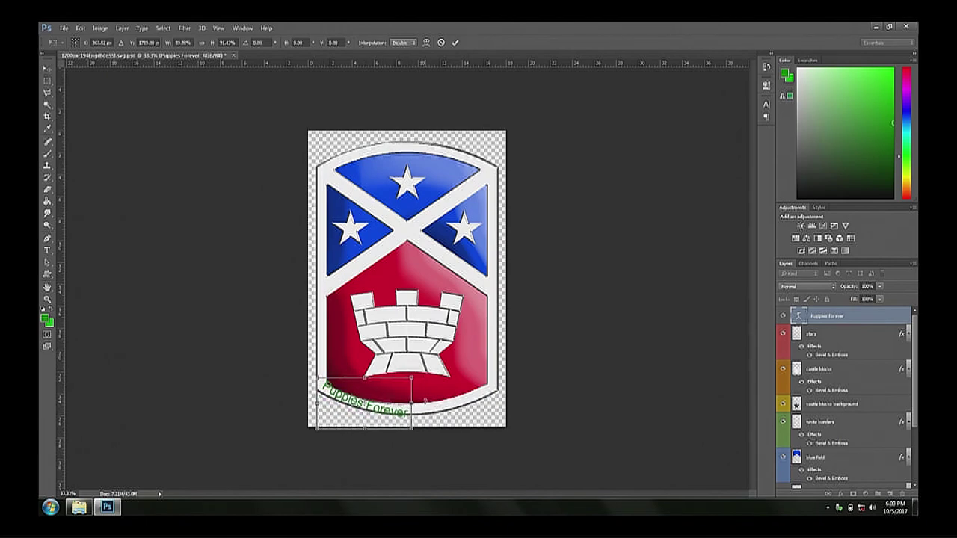
key("Return")
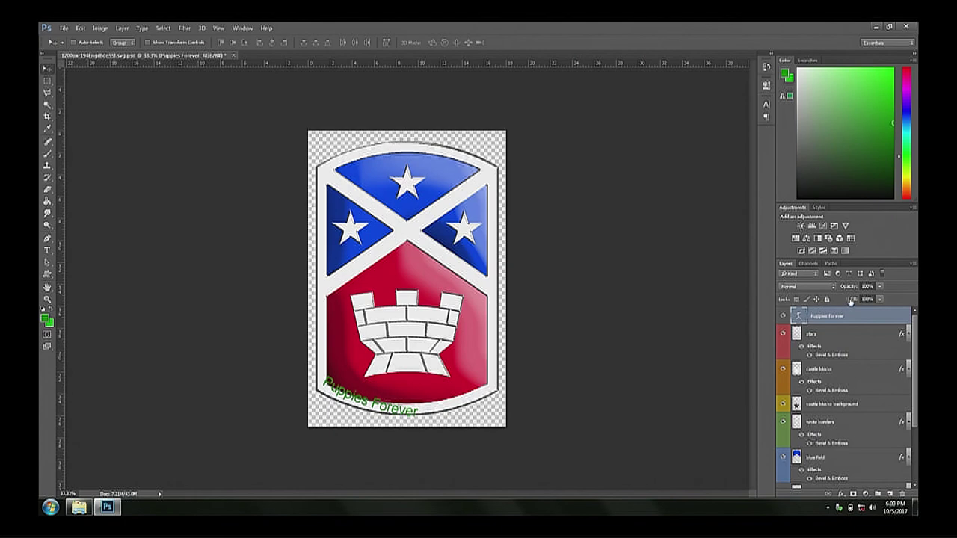
Delete the "Puppies Forever" text layer.
left_click_drag(829, 323, 902, 495)
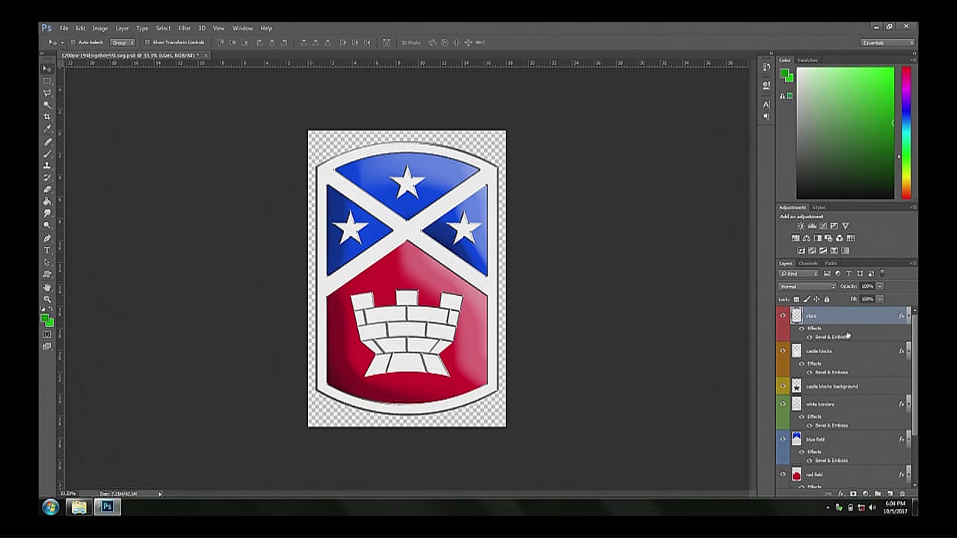
Duplicate the "stars" layer as "stars copy" and look over the Transform options available for it.
right_click(845, 319)
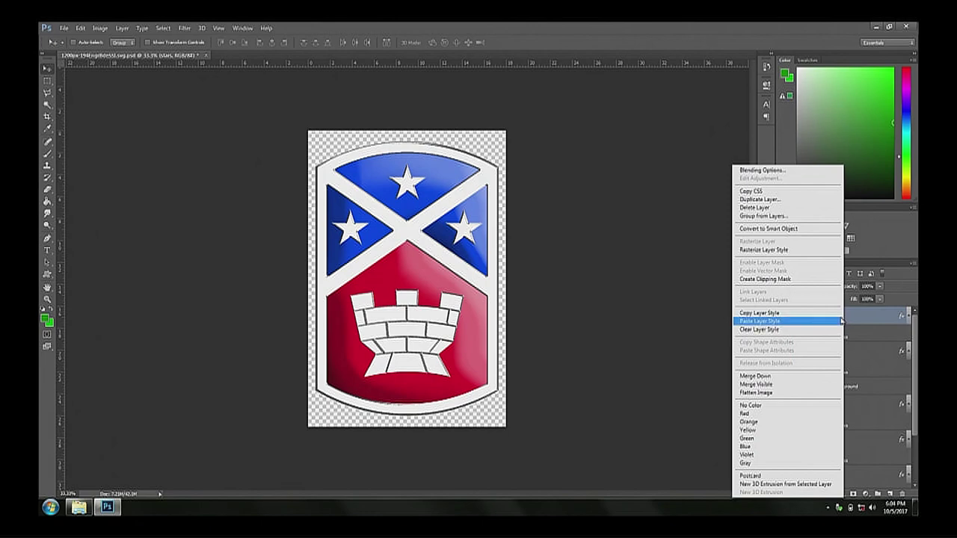
left_click(789, 200)
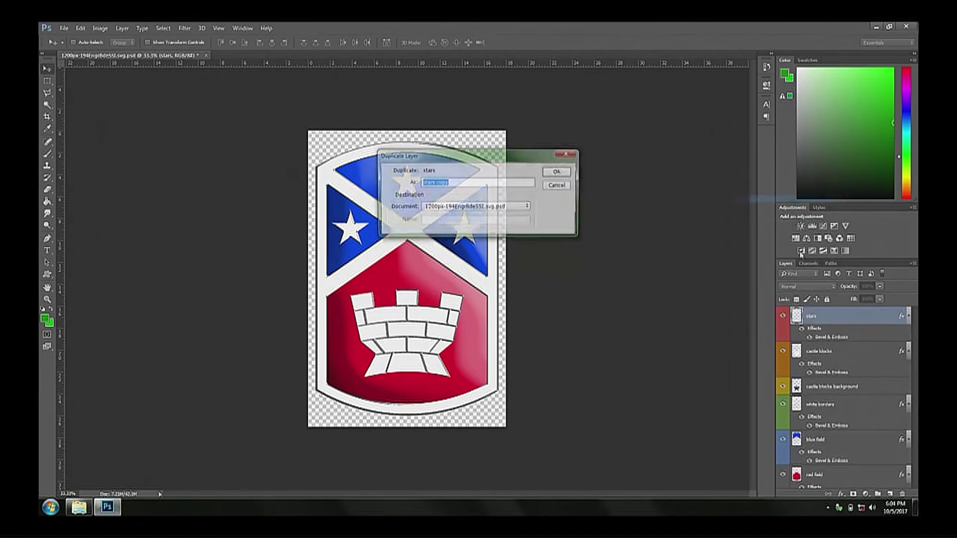
left_click(555, 172)
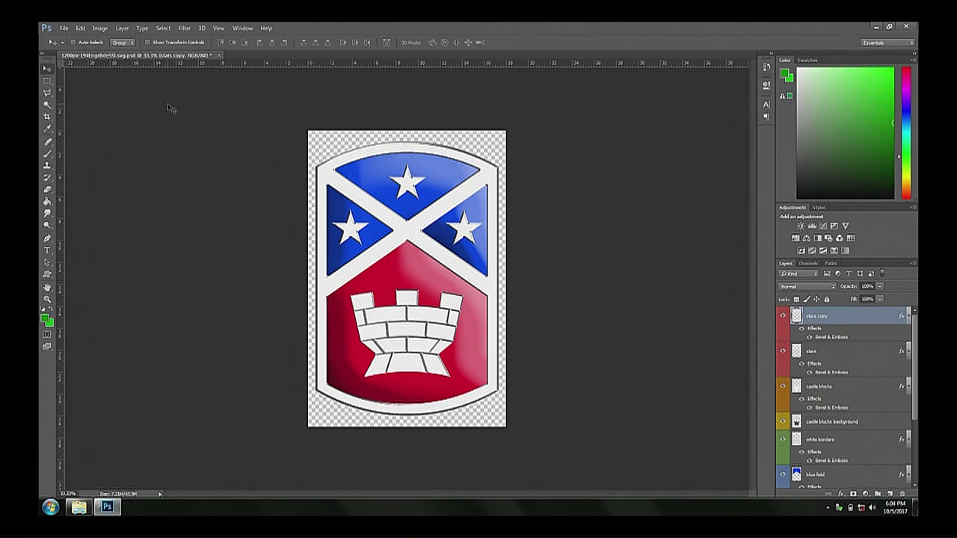
left_click(79, 32)
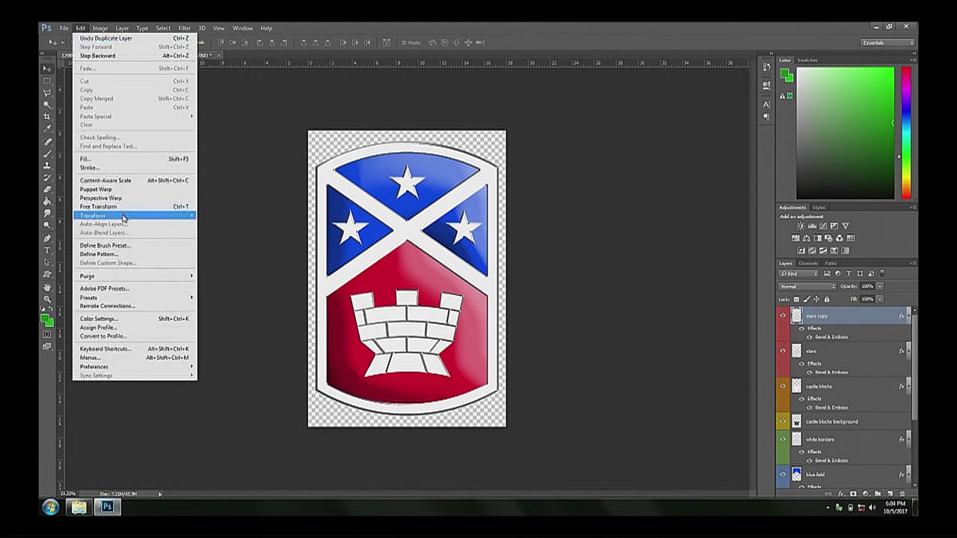
mouse_move(159, 215)
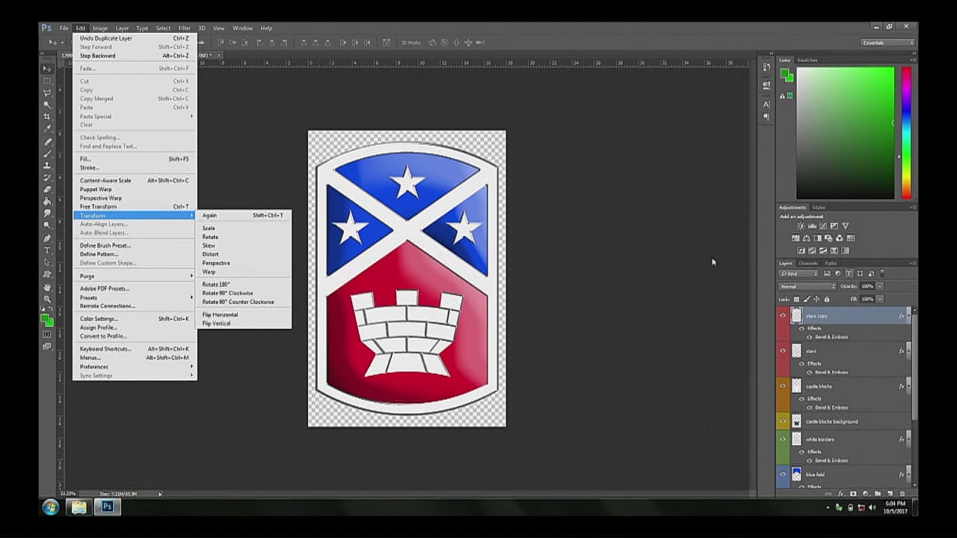
key("Escape")
key("Escape")
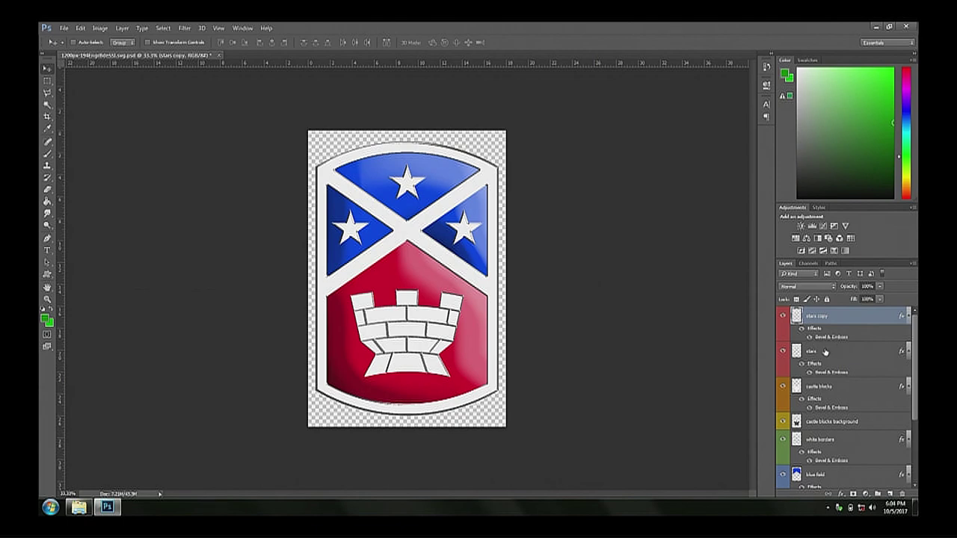
Check the merge commands for "stars" and "stars copy" without merging, and delete the "stars copy" layer.
left_click(823, 353, "shift")
right_click(824, 352)
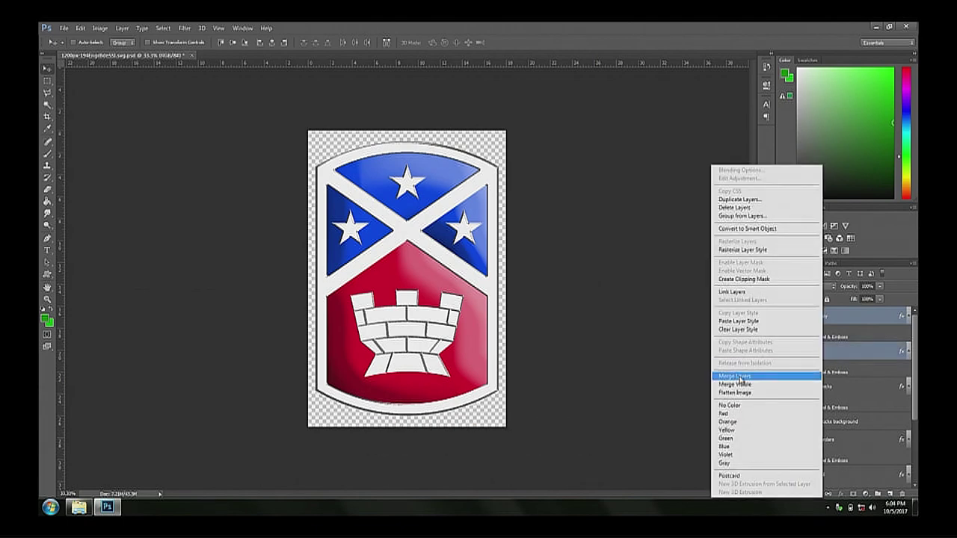
left_click(626, 342)
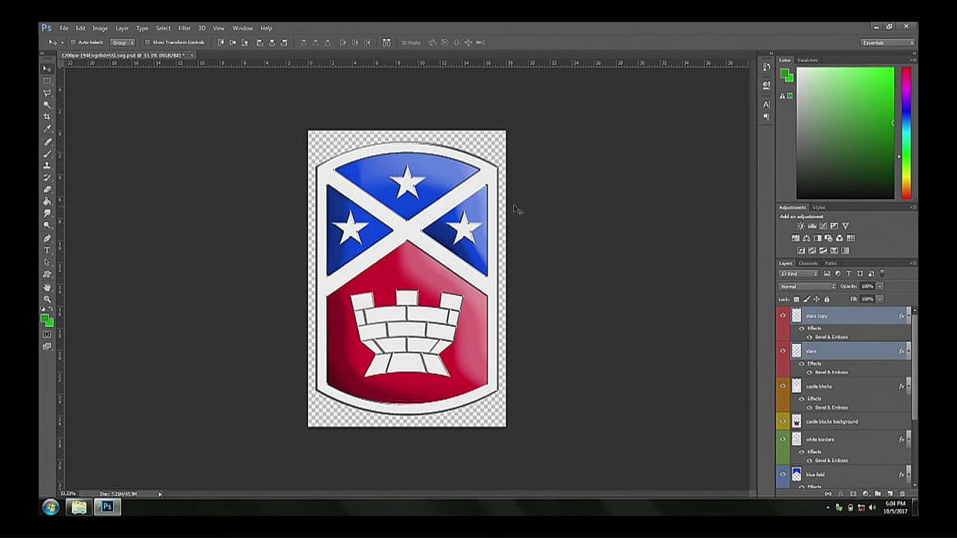
left_click(829, 320)
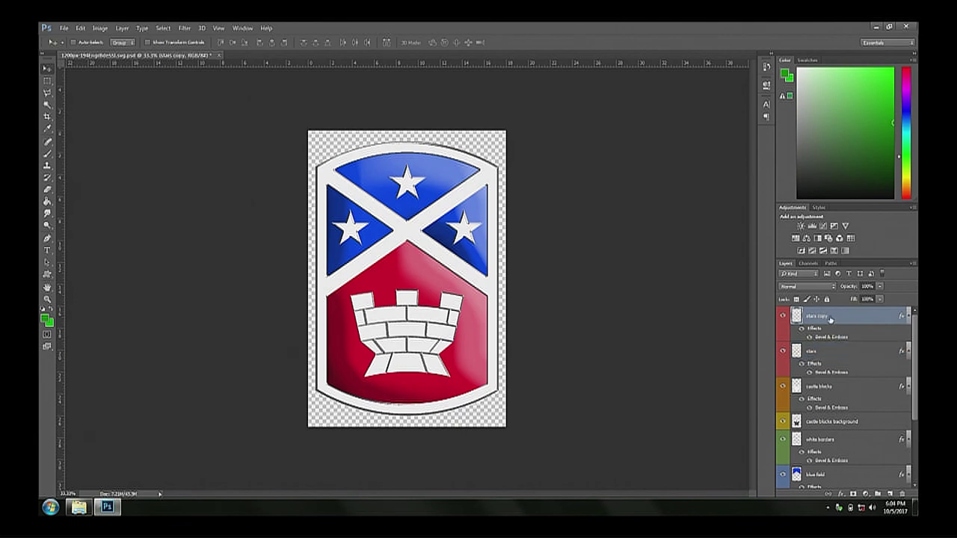
key("Delete")
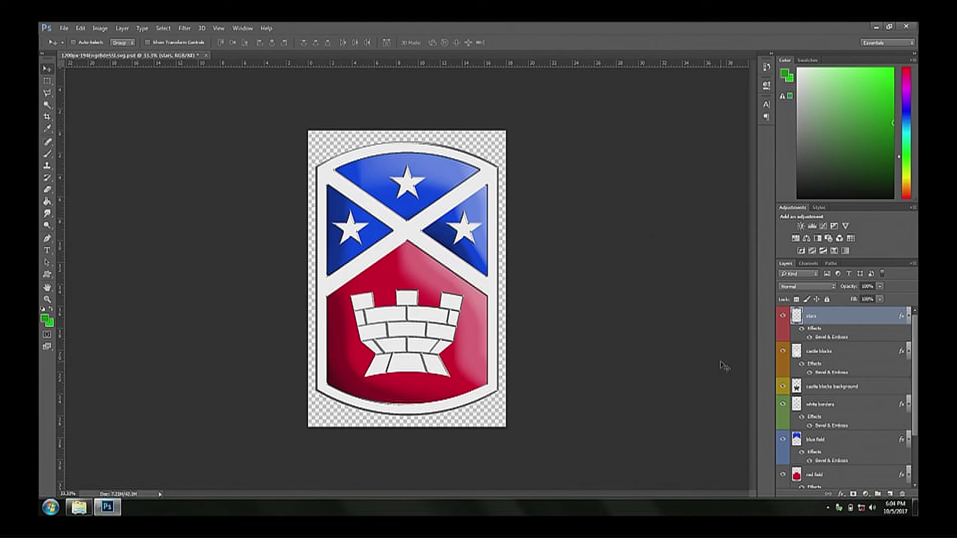
Show the "black border" layer and hide the original emblem layer "Layer 0".
scroll(841, 371, "down", 2)
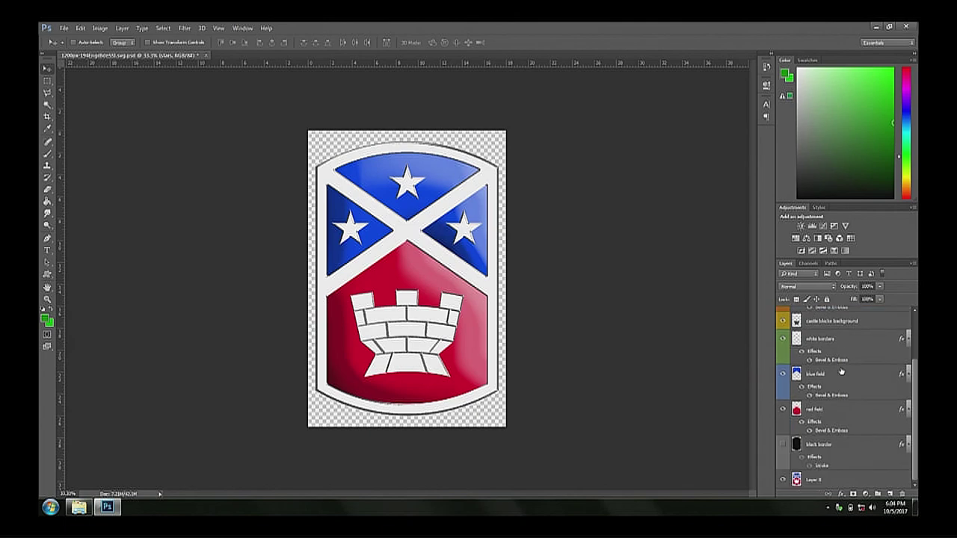
scroll(841, 372, "up", 2)
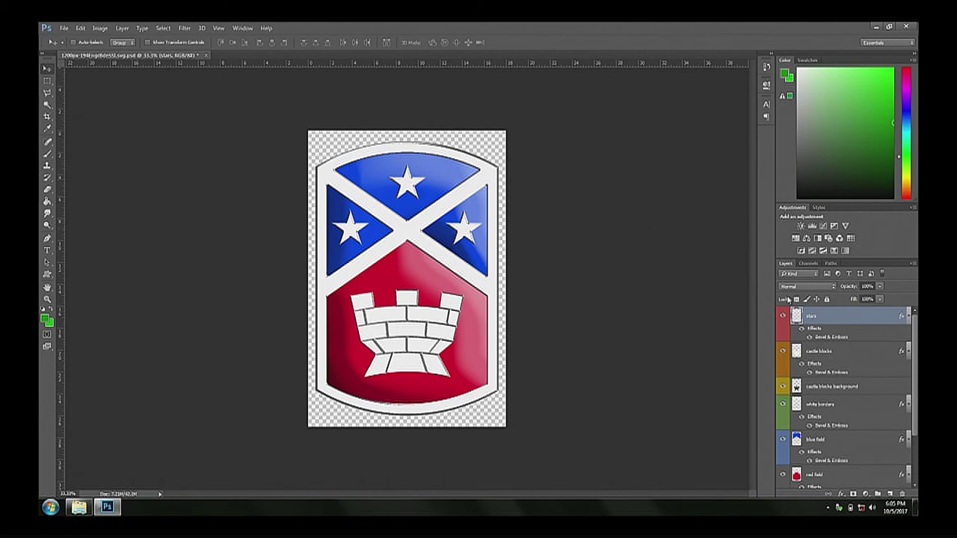
scroll(904, 392, "down", 3)
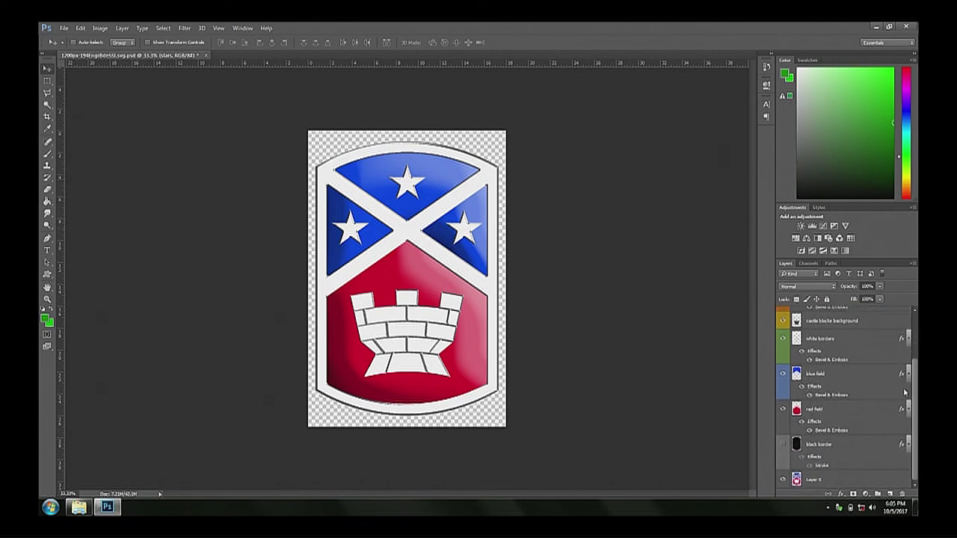
left_click(783, 445)
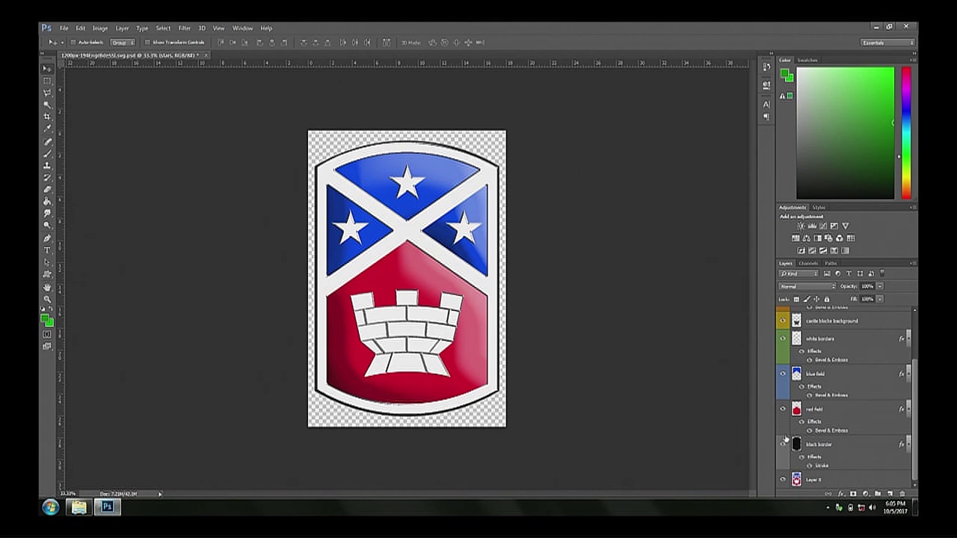
left_click(782, 482)
Review the available file formats and save options in Save As, and close it without saving.
left_click(65, 29)
left_click(75, 128)
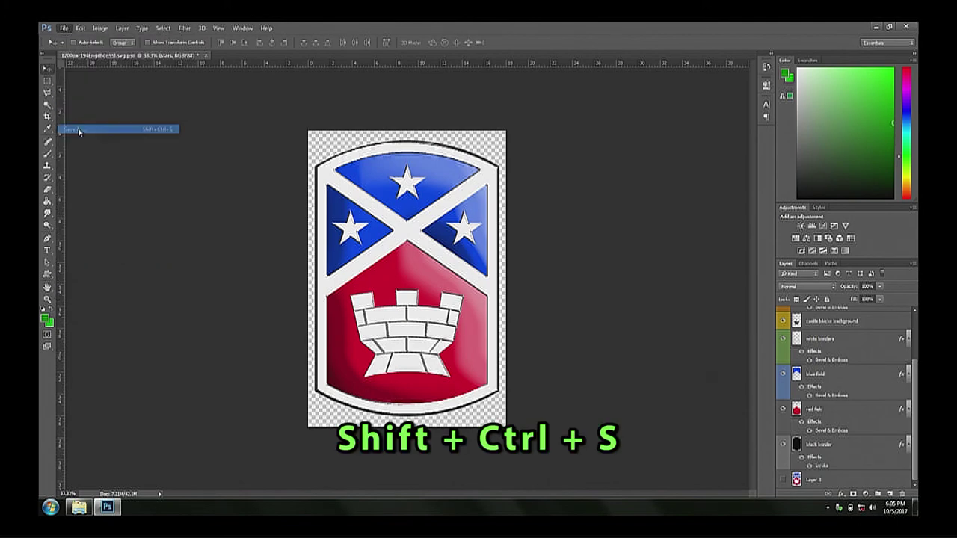
left_click(206, 233)
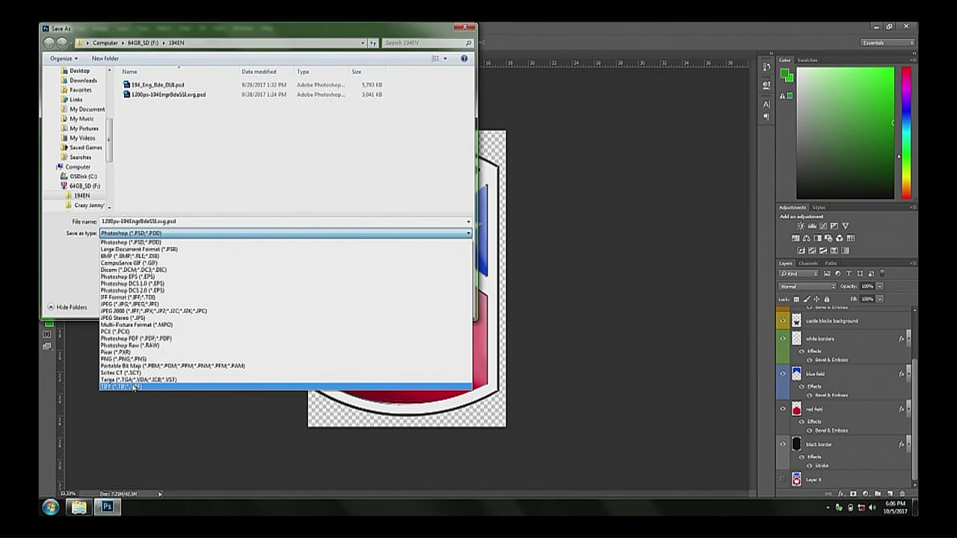
left_click(68, 276)
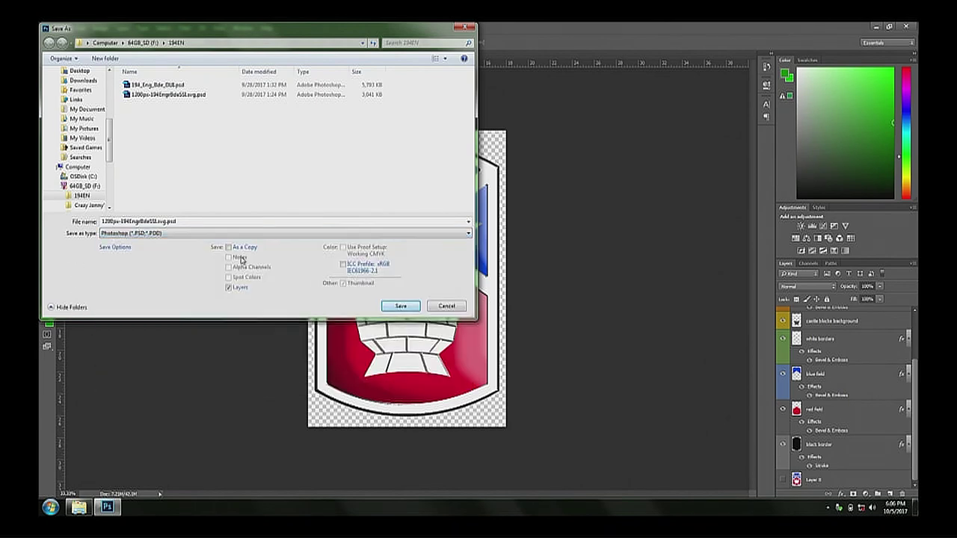
left_click(447, 307)
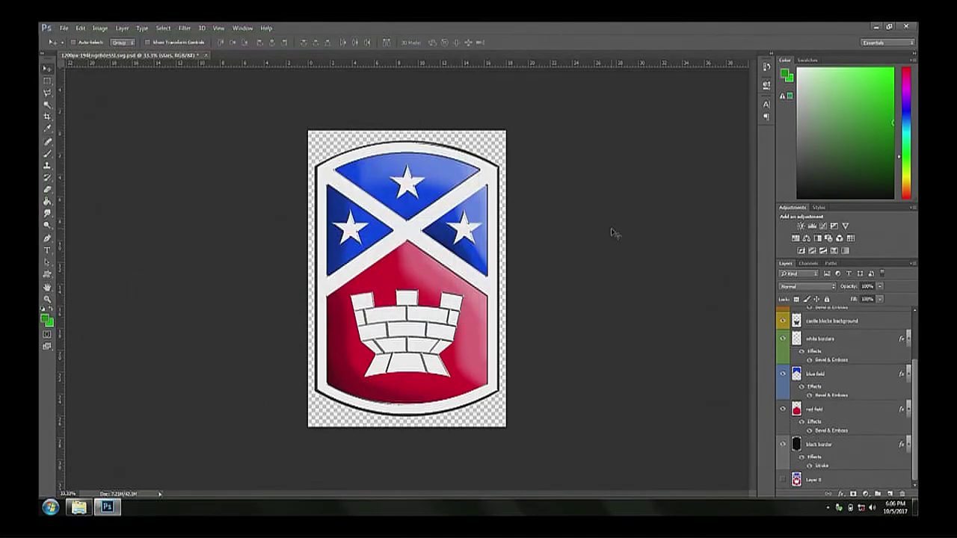